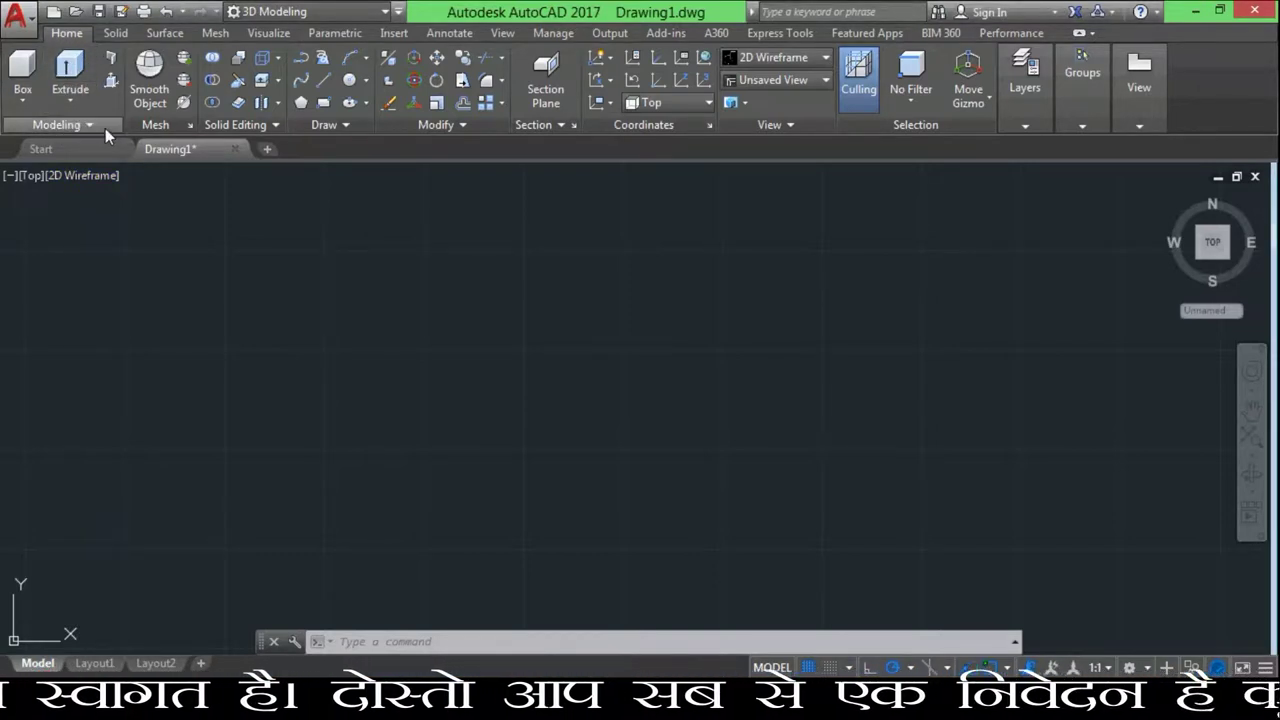
Start a box solid from the primitive solids list, then cancel it with Escape
{"action": "left_click", "coordinate": [23, 100]}
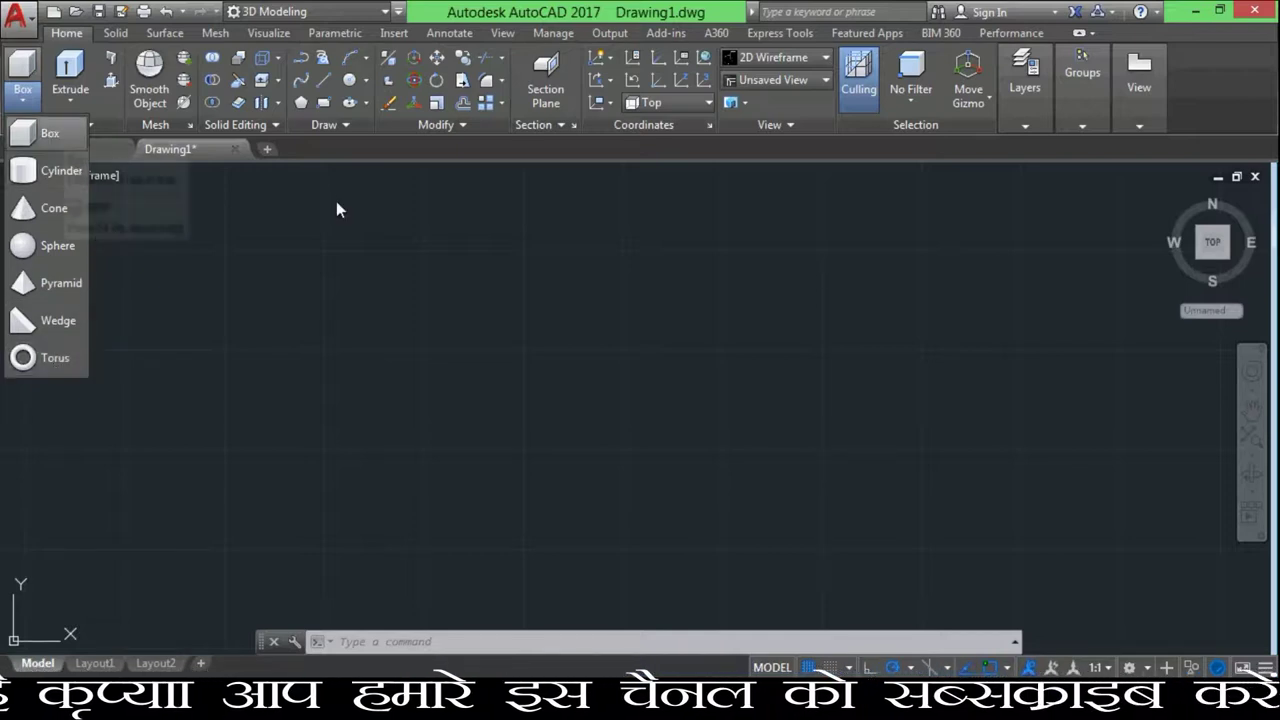
{"action": "left_click", "coordinate": [362, 156]}
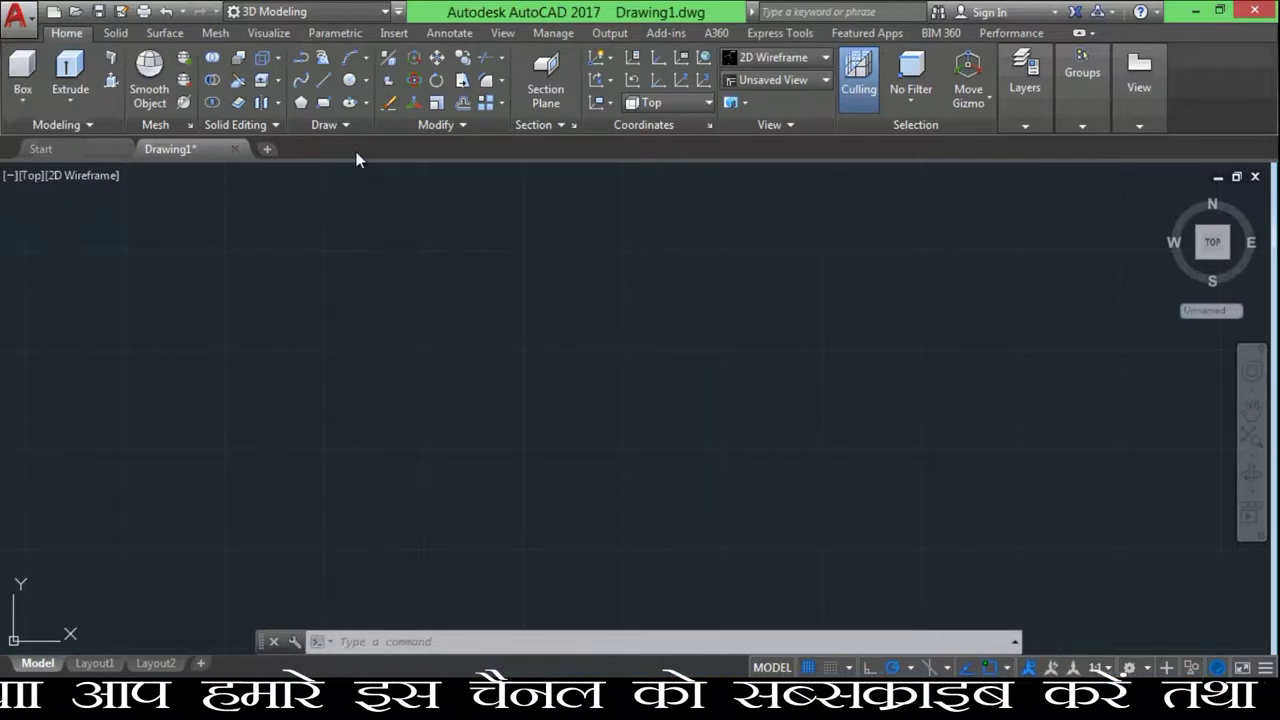
{"action": "left_click", "coordinate": [24, 97]}
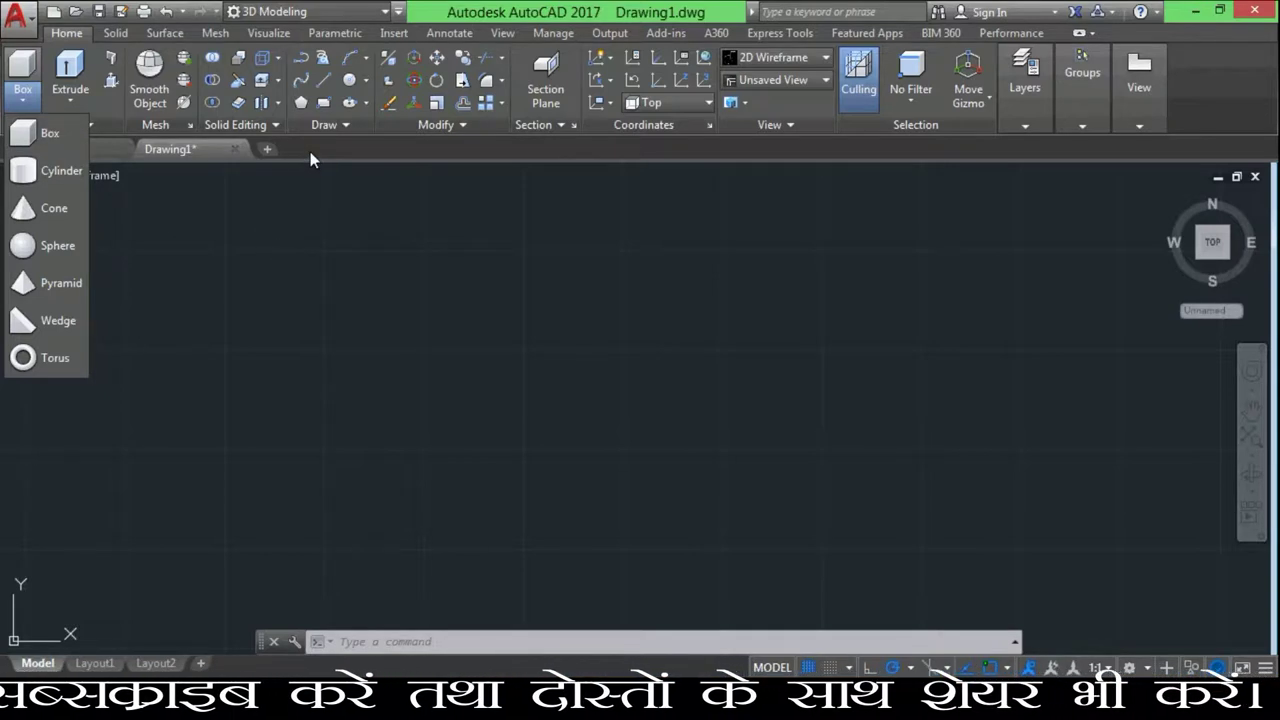
{"action": "left_click", "coordinate": [48, 138]}
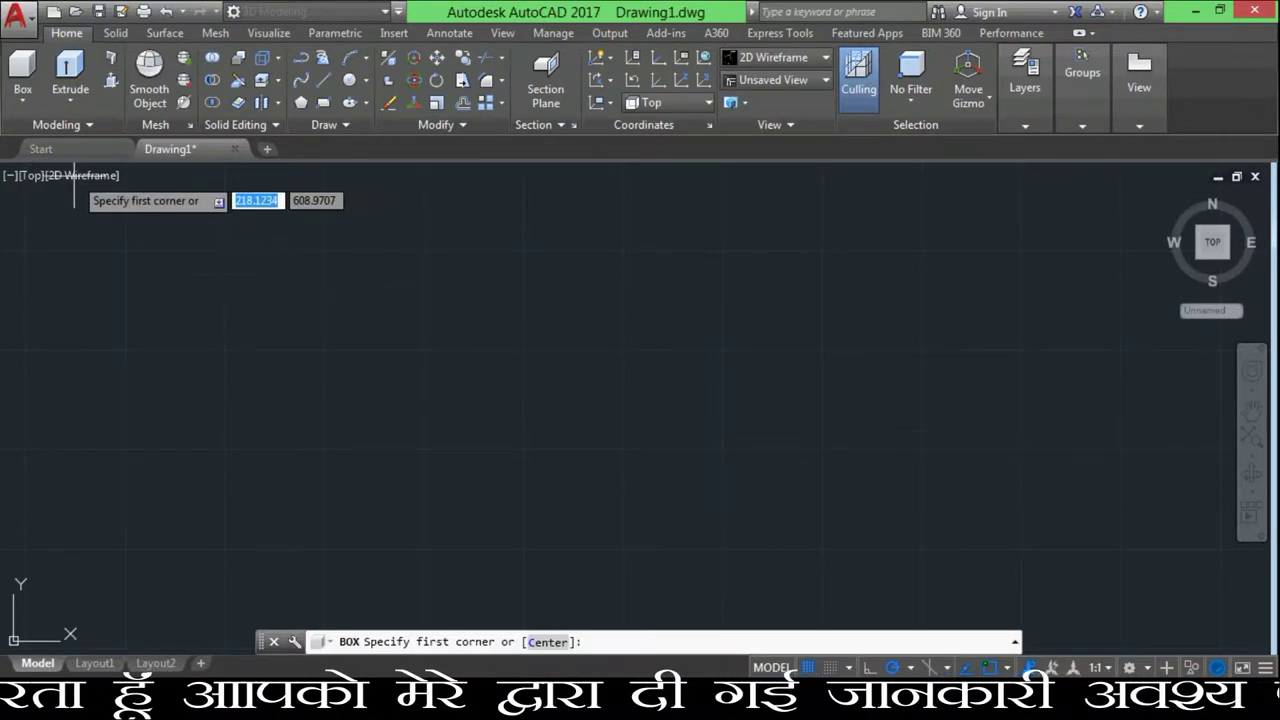
{"action": "key", "text": "Escape"}
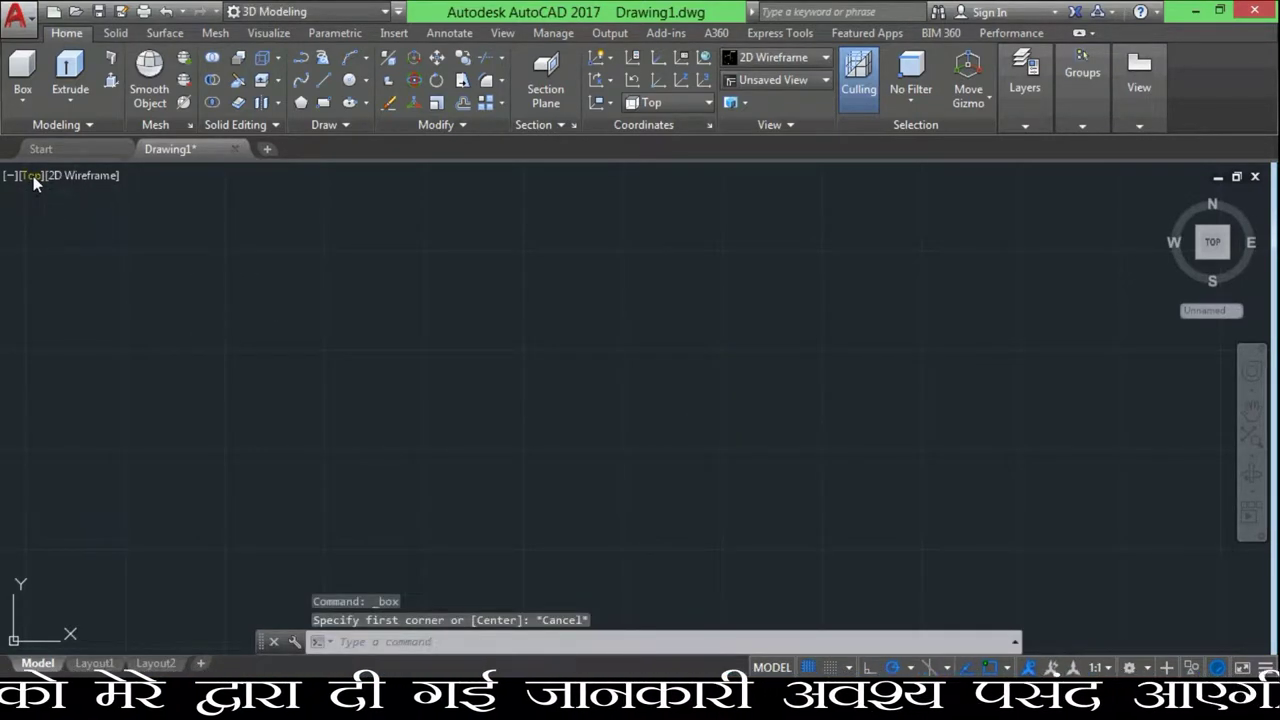
Switch to the SE Isometric view, via SW Isometric, and pan so the origin sits further left
{"action": "left_click", "coordinate": [32, 176]}
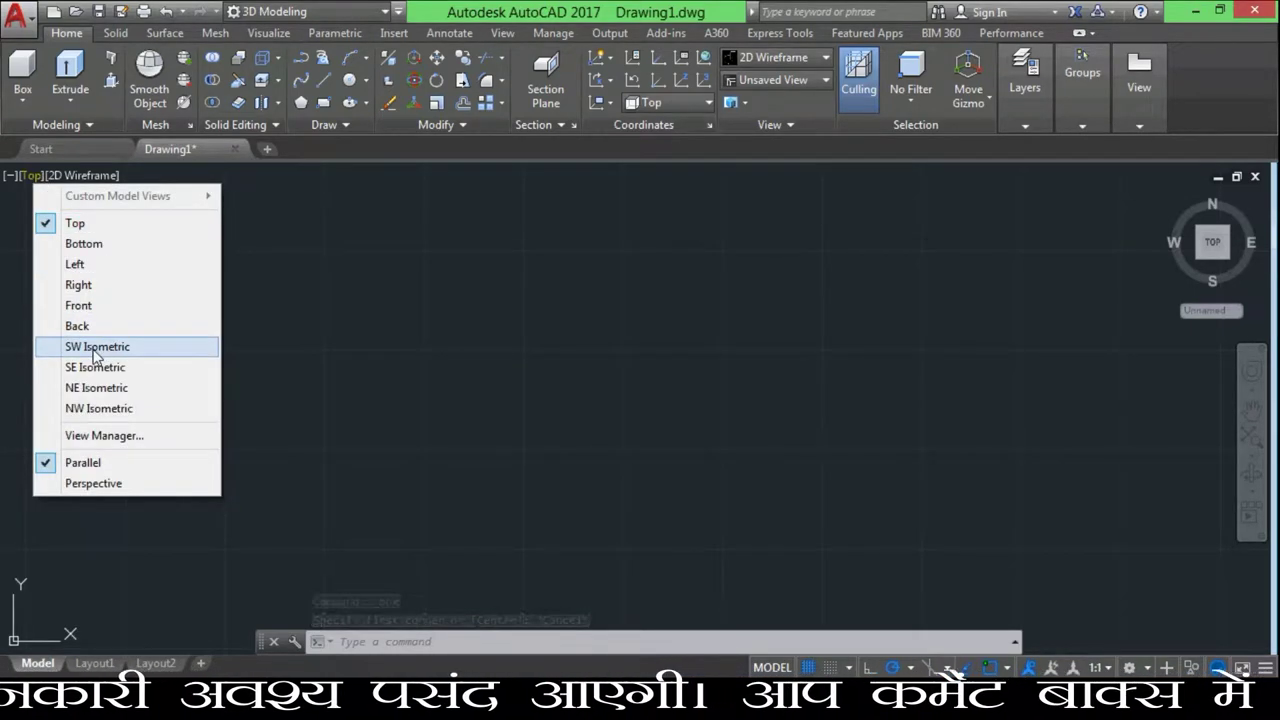
{"action": "left_click", "coordinate": [98, 347]}
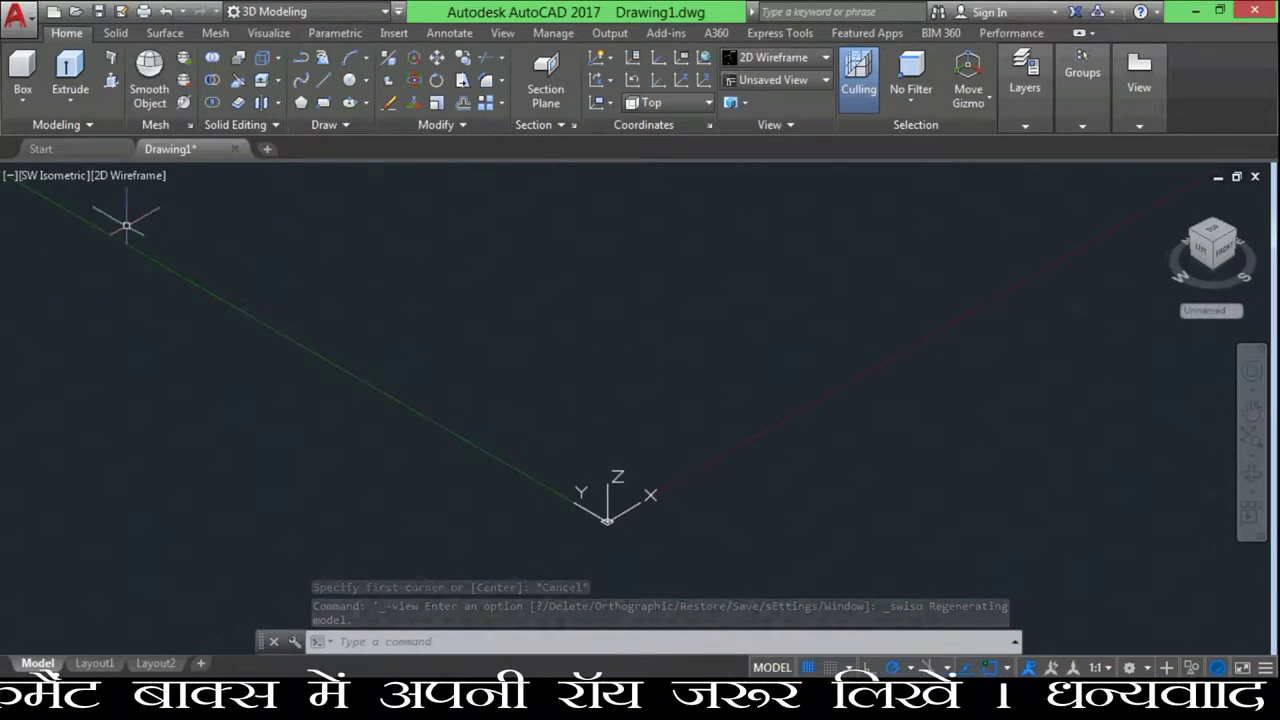
{"action": "left_click", "coordinate": [42, 182]}
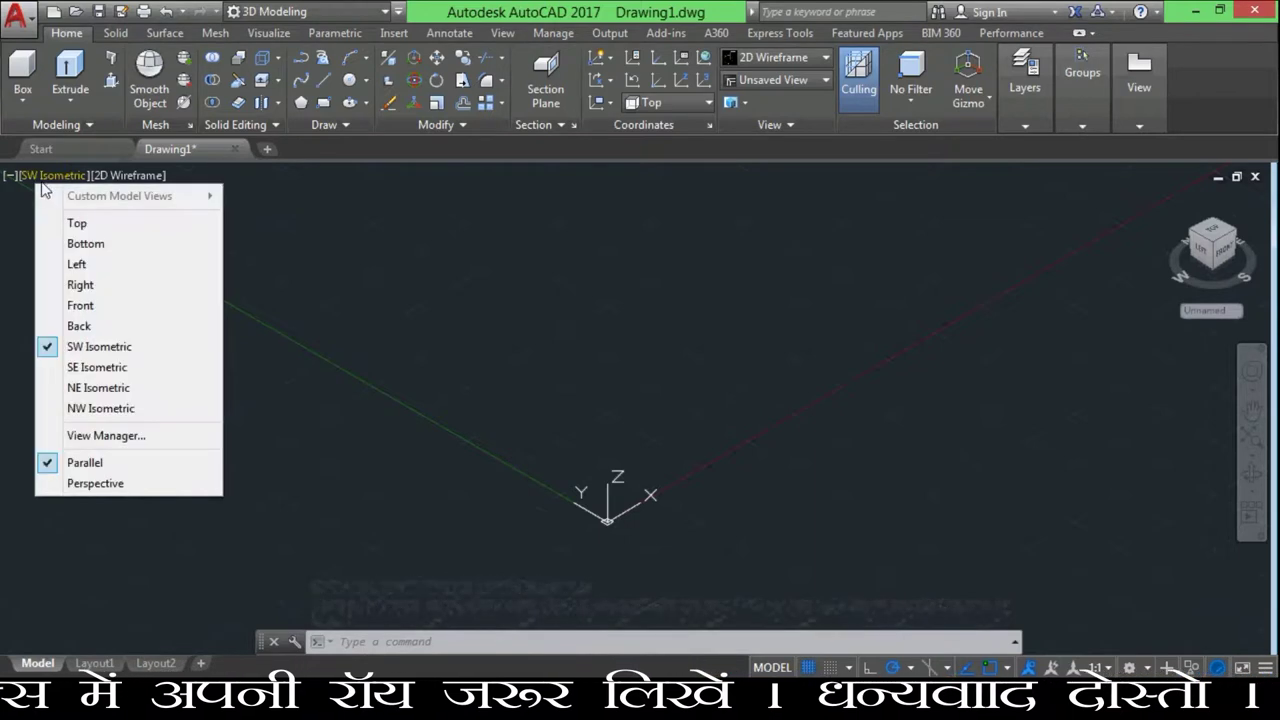
{"action": "left_click", "coordinate": [90, 367]}
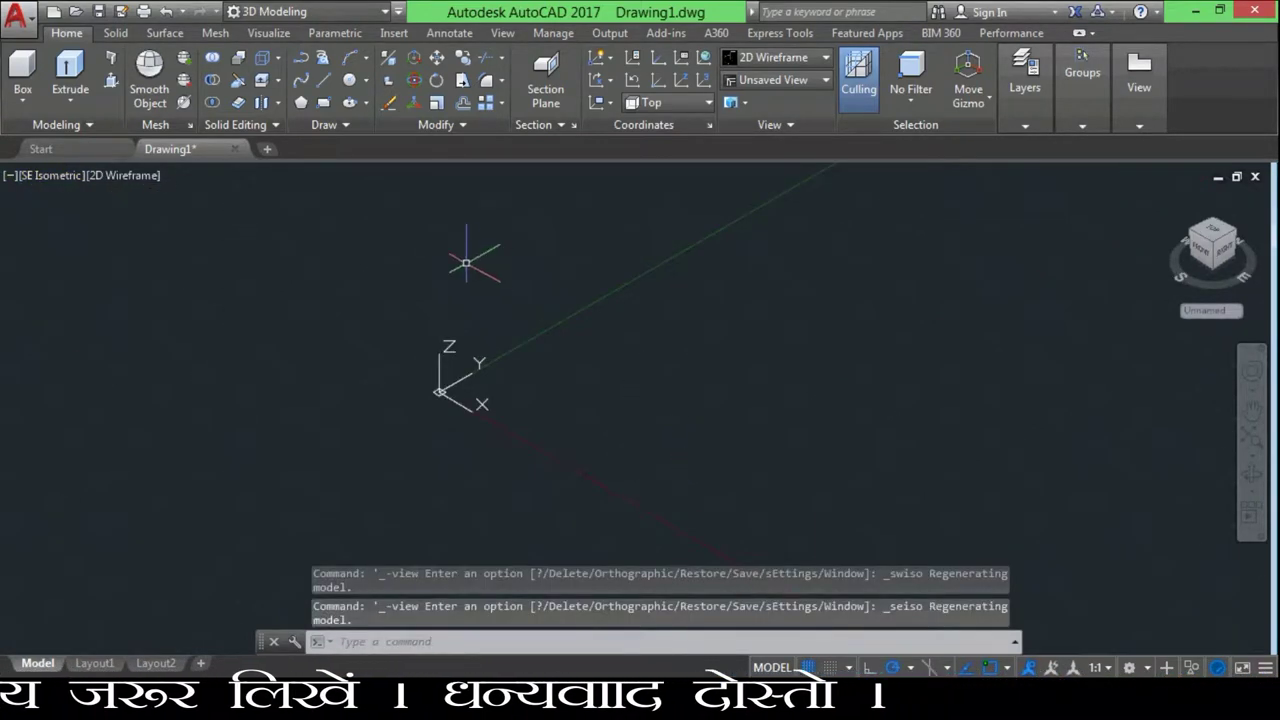
{"action": "left_click", "coordinate": [1256, 406]}
{"action": "left_click_drag", "start_coordinate": [951, 360], "coordinate": [714, 357]}
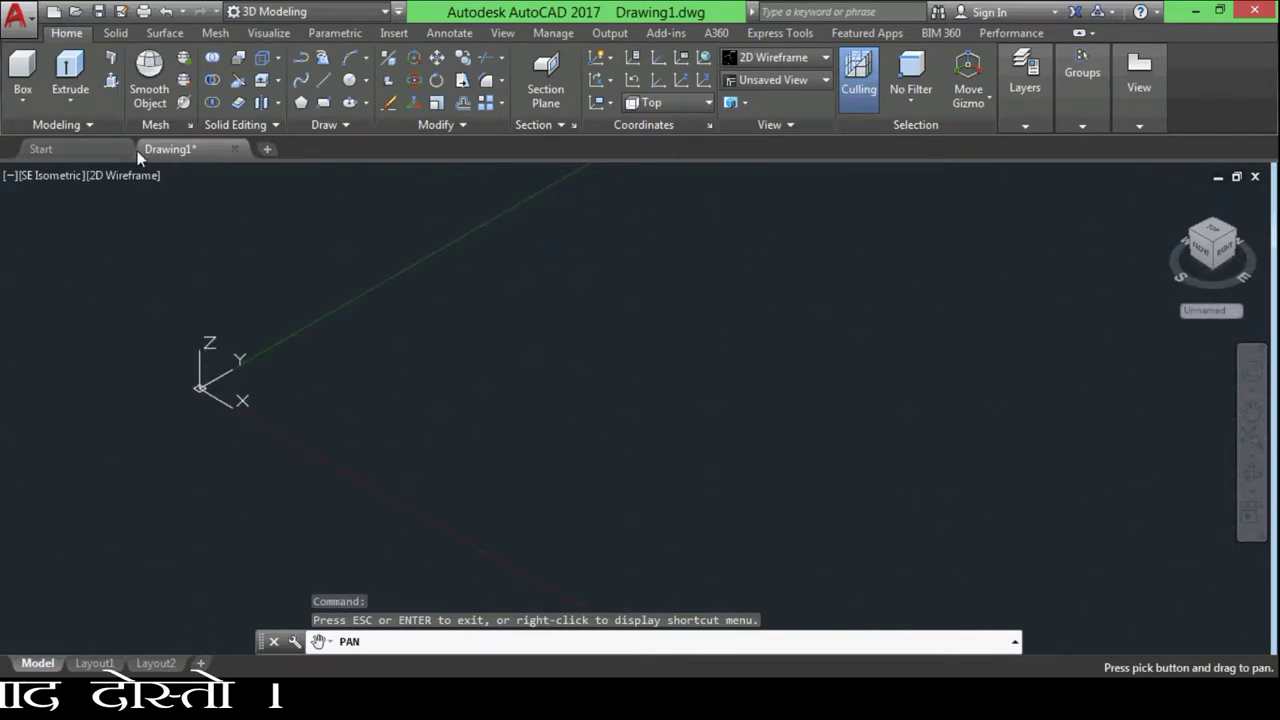
Draw a box solid beside the origin from two picked base corners and a picked height
{"action": "left_click", "coordinate": [22, 100]}
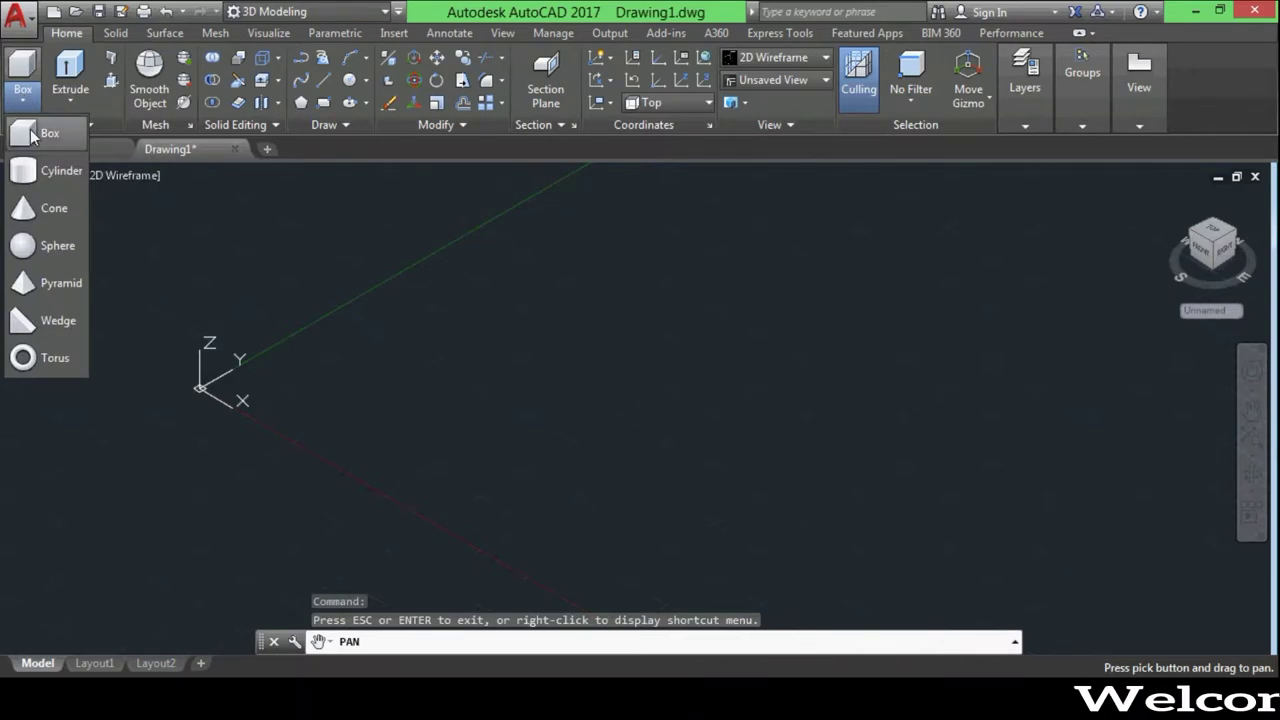
{"action": "left_click", "coordinate": [33, 135]}
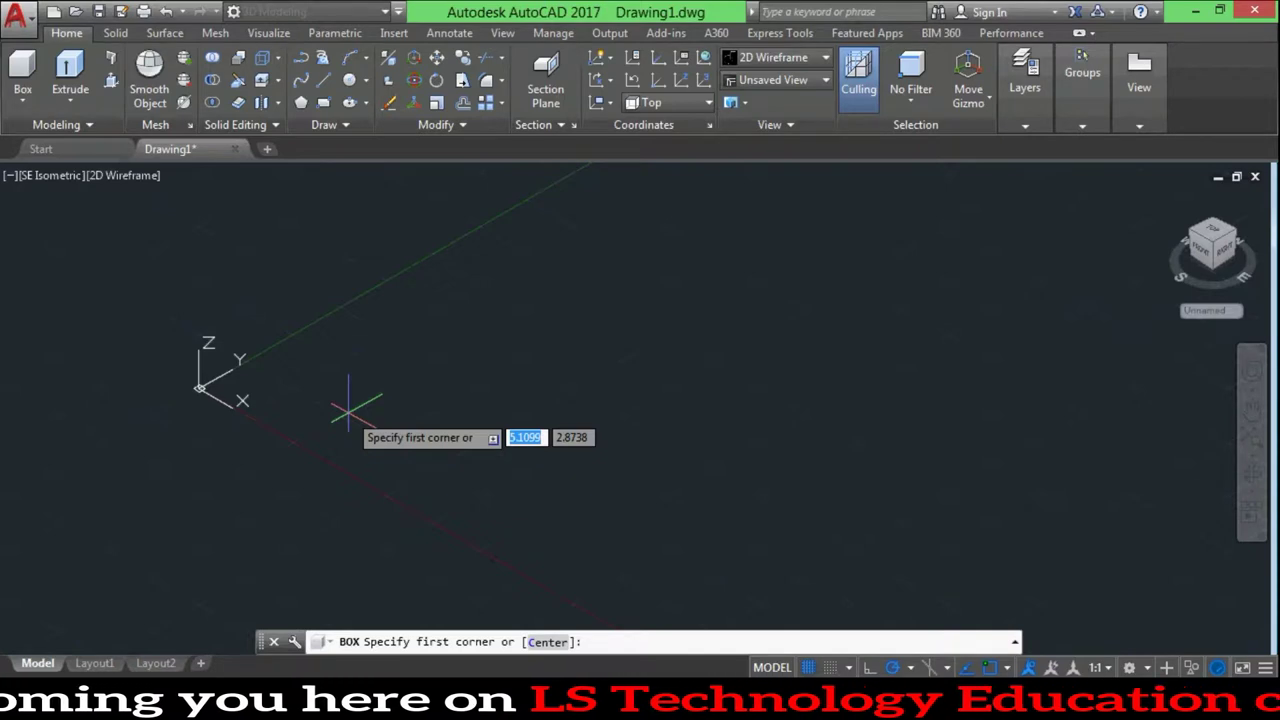
{"action": "left_click", "coordinate": [348, 411]}
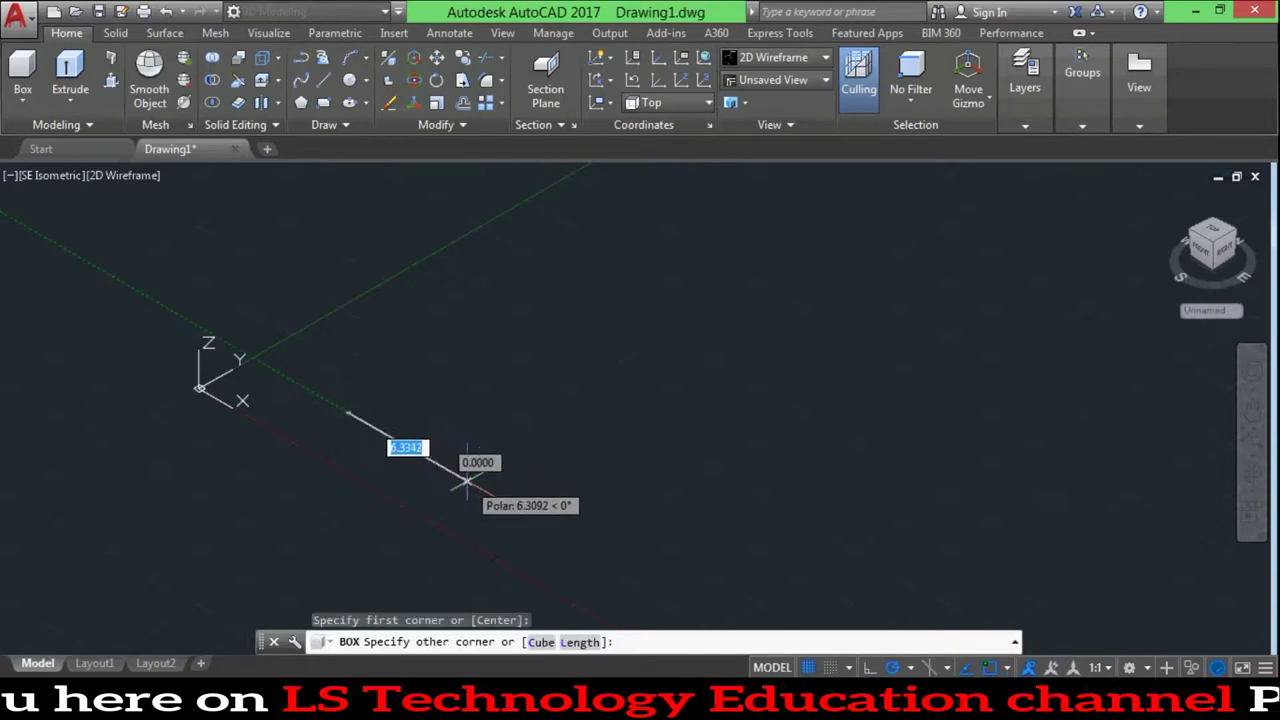
{"action": "left_click", "coordinate": [667, 390]}
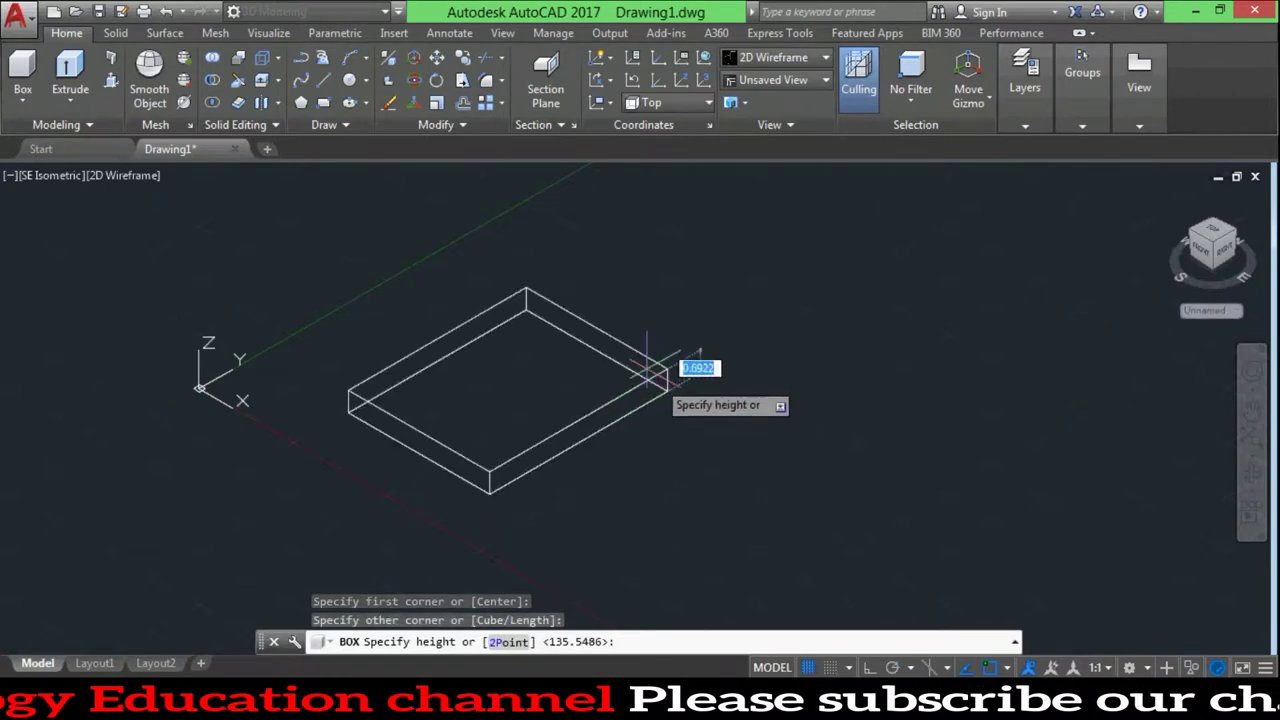
{"action": "left_click", "coordinate": [618, 268]}
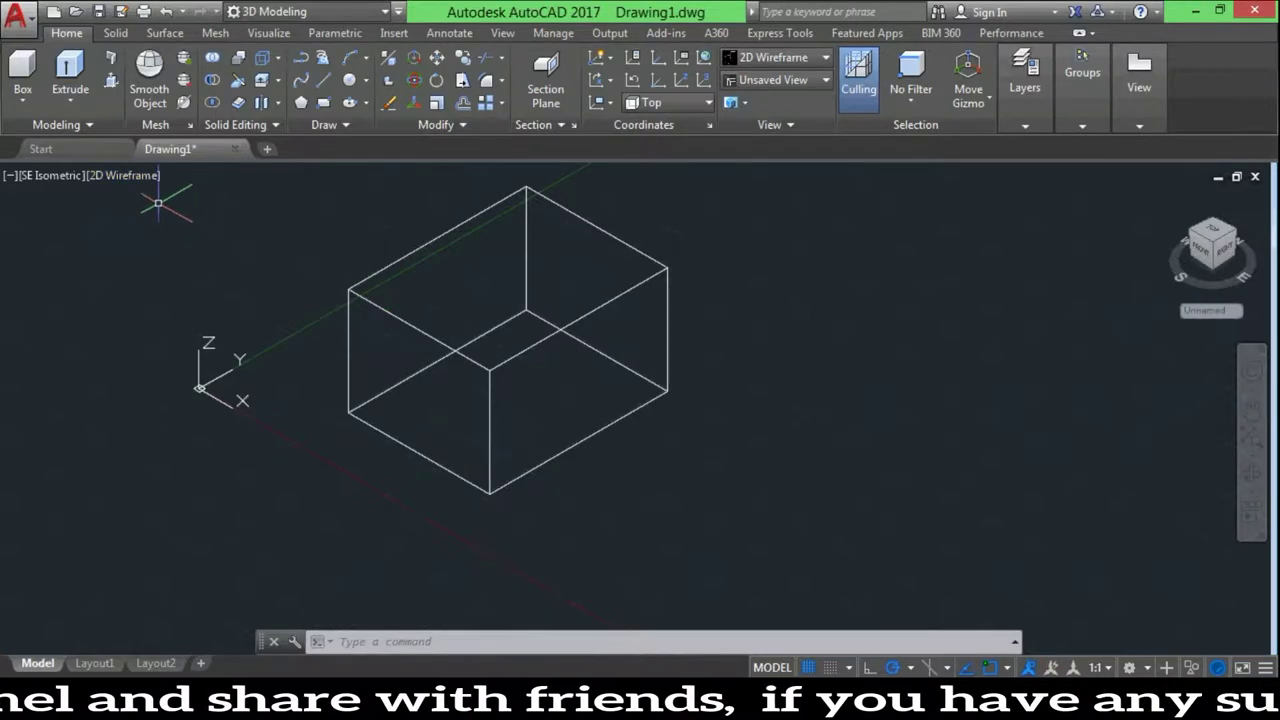
Shade the model in Conceptual style after briefly trying Realistic, and select the box
{"action": "left_click", "coordinate": [131, 176]}
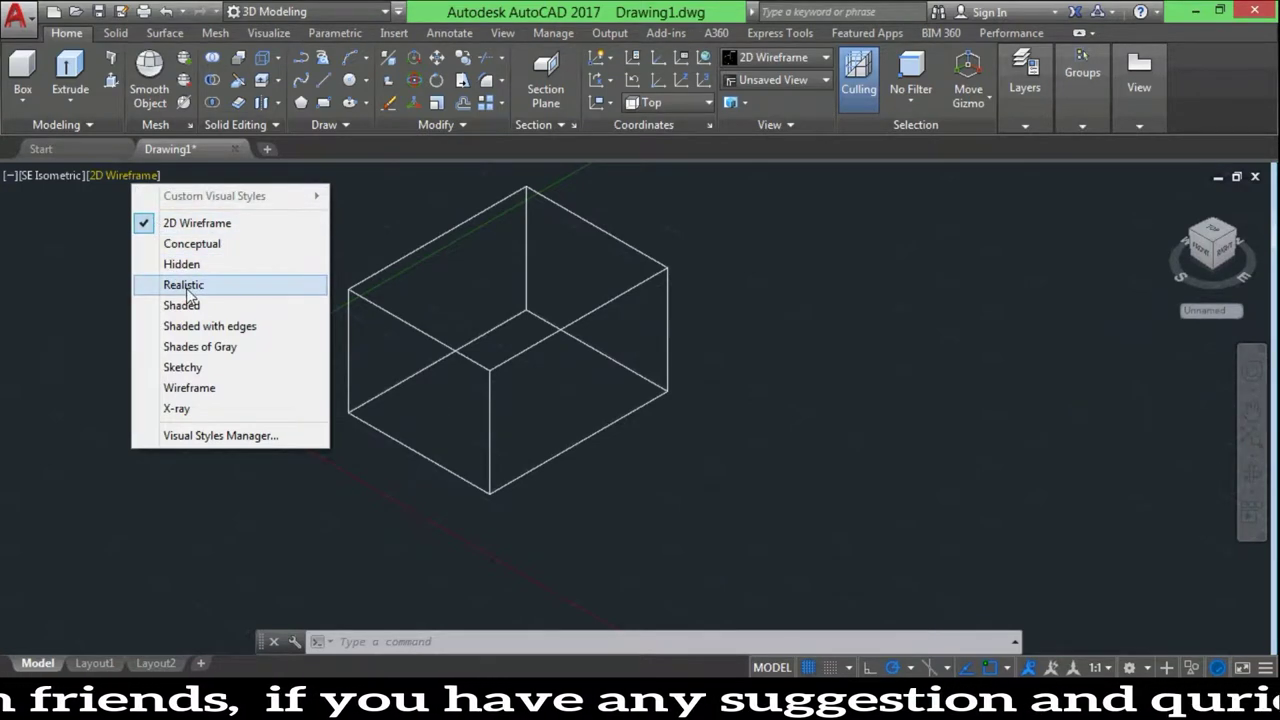
{"action": "left_click", "coordinate": [186, 288]}
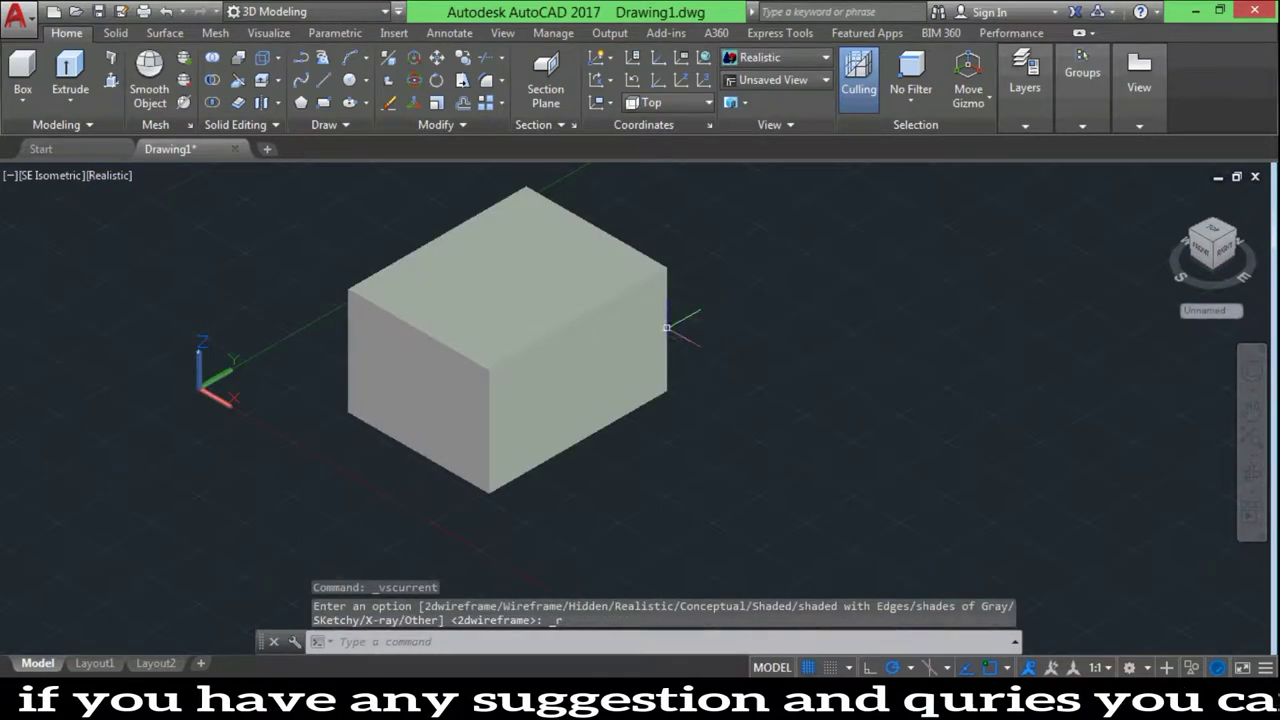
{"action": "left_click", "coordinate": [104, 174]}
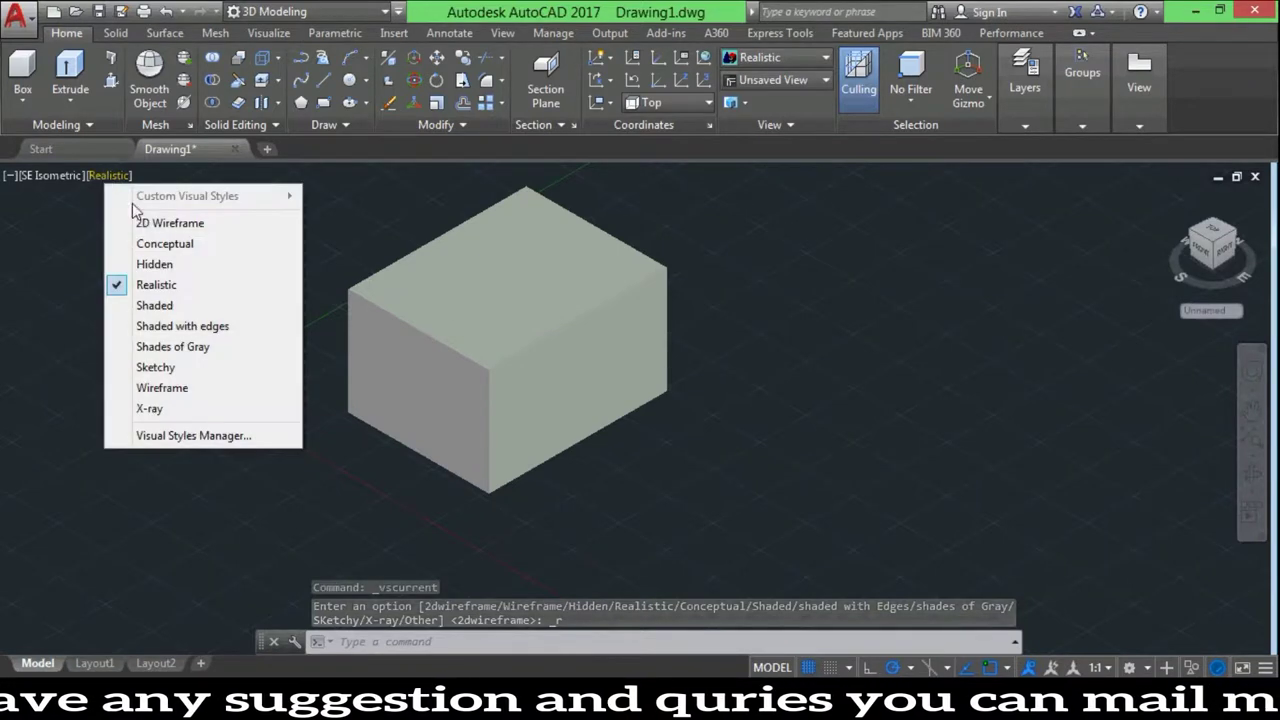
{"action": "left_click", "coordinate": [158, 244]}
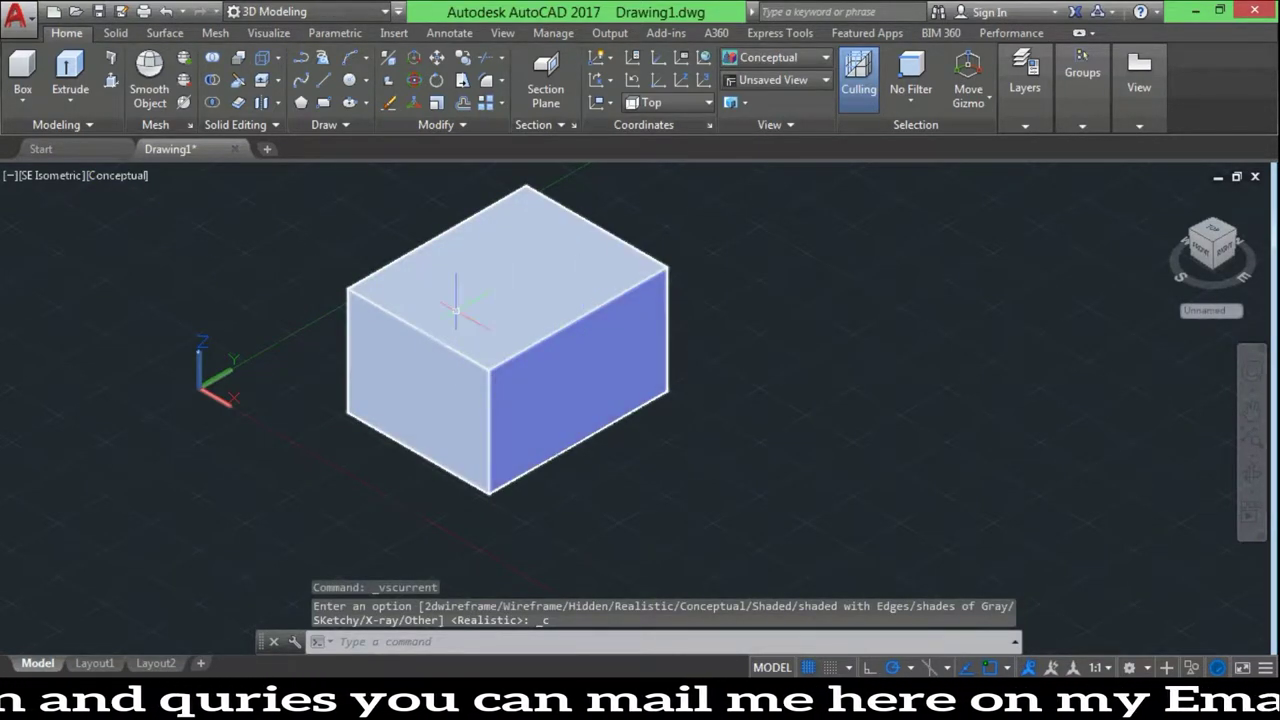
{"action": "left_click", "coordinate": [504, 268]}
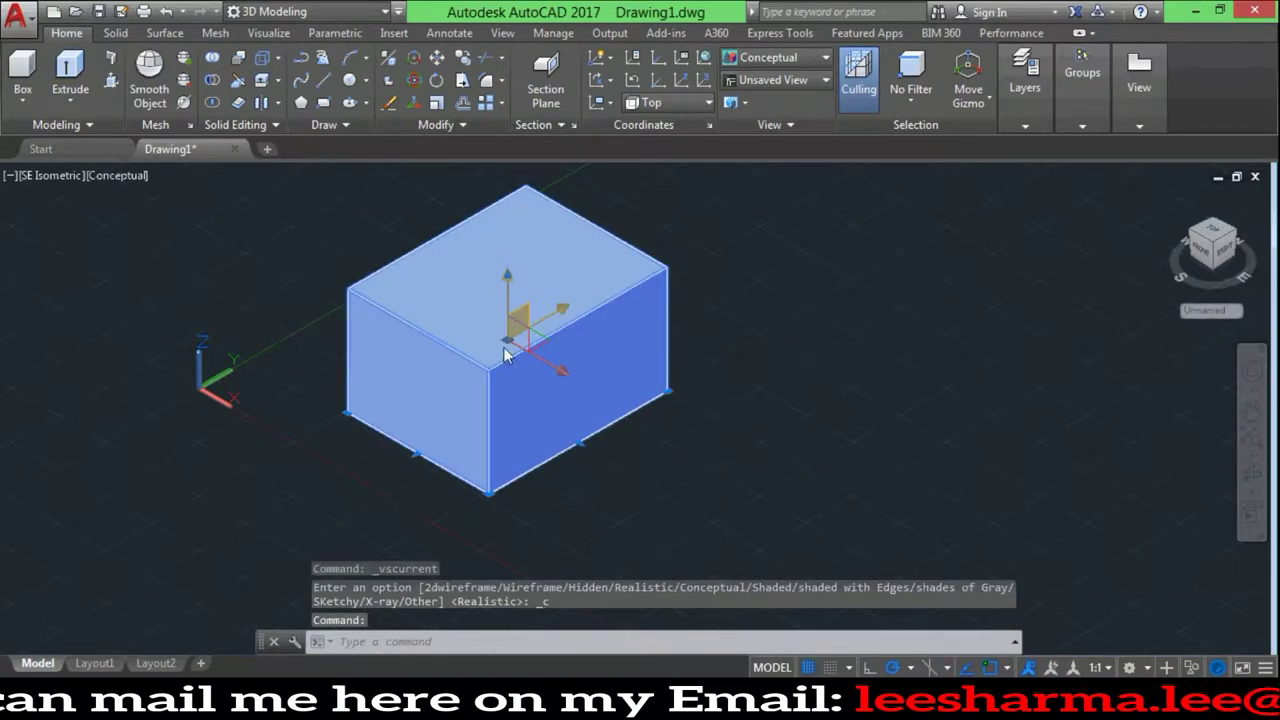
{"action": "left_click", "coordinate": [973, 104]}
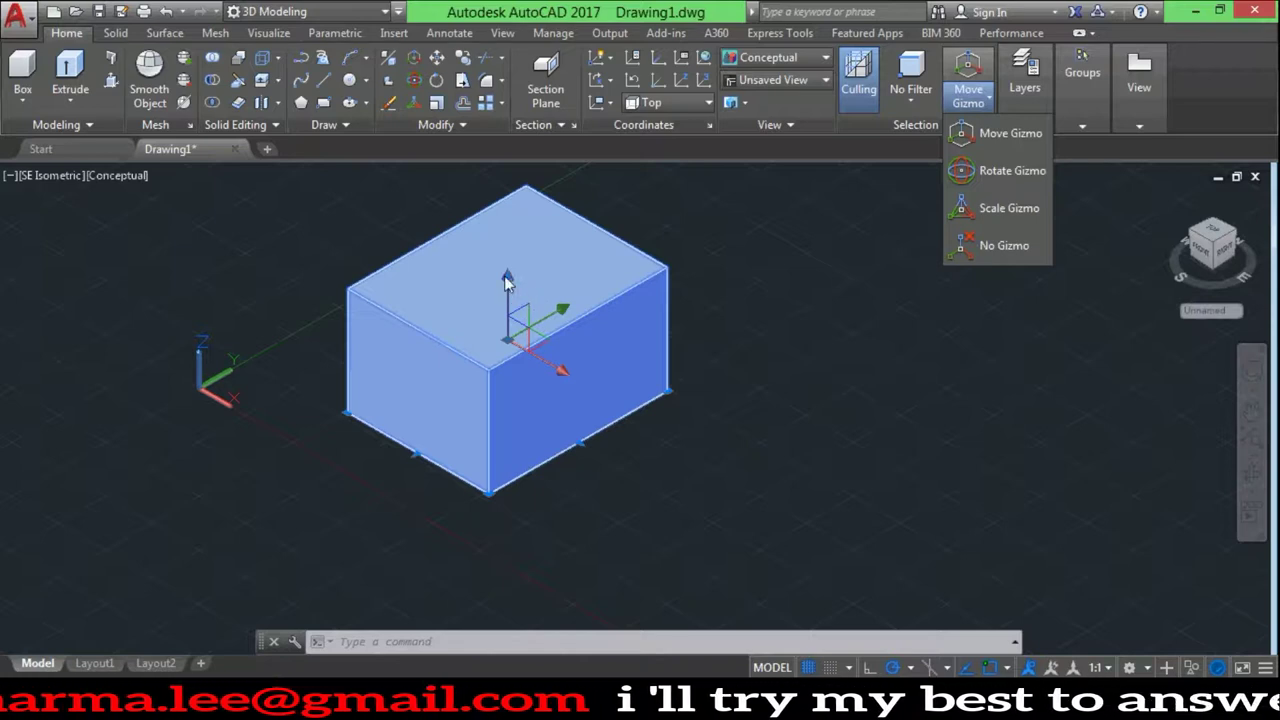
{"action": "left_click", "coordinate": [1059, 144]}
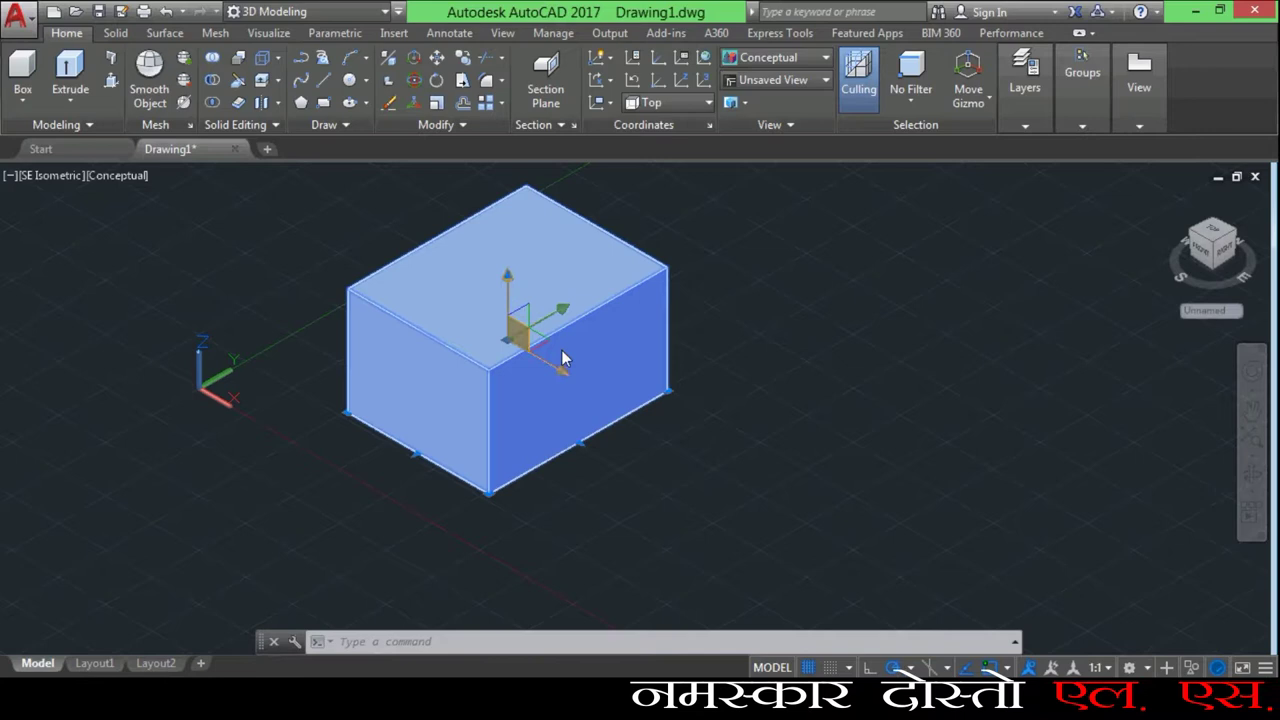
Move the box with the gizmo along X, up along Z, along Y, then back down along Z
{"action": "left_click", "coordinate": [543, 360]}
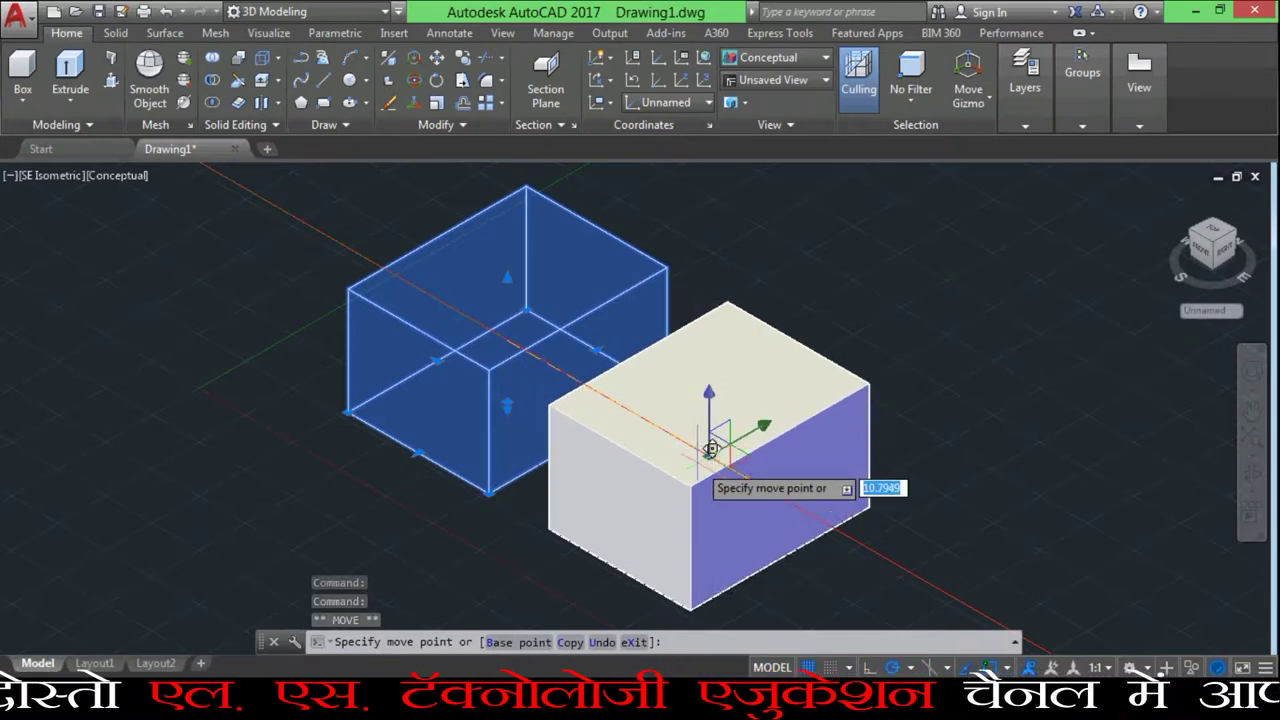
{"action": "left_click", "coordinate": [672, 430]}
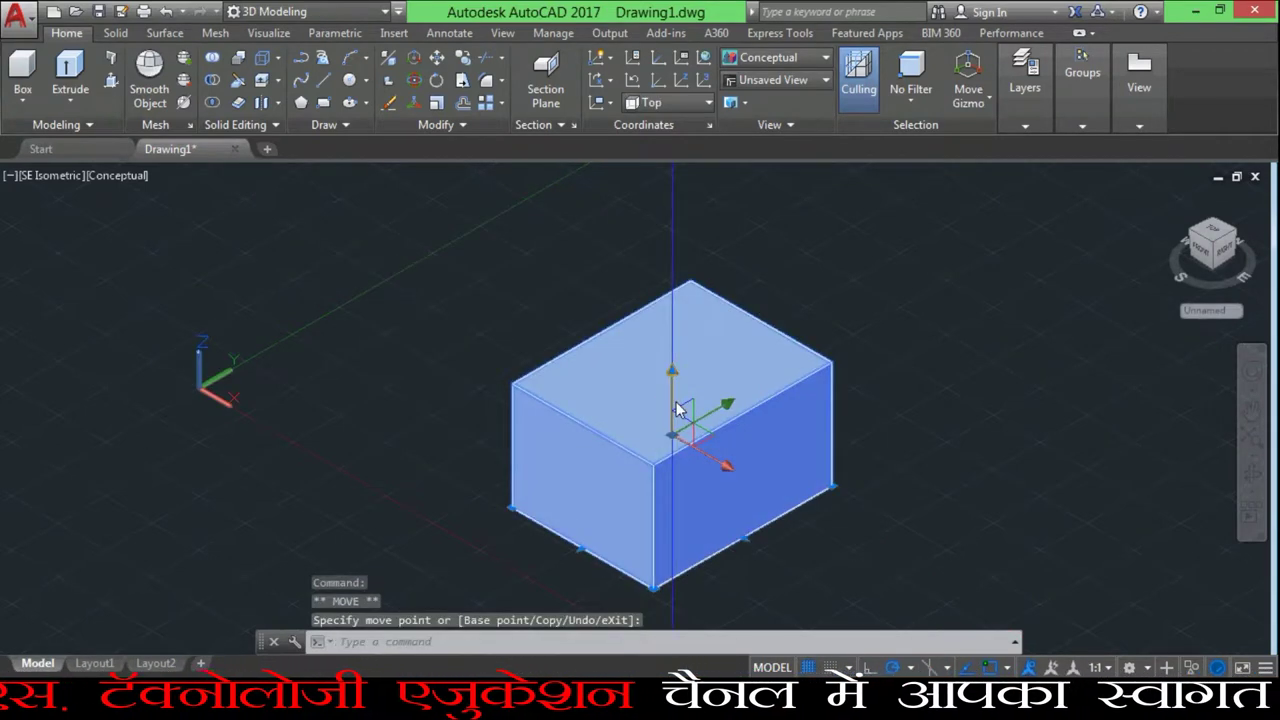
{"action": "left_click", "coordinate": [672, 408]}
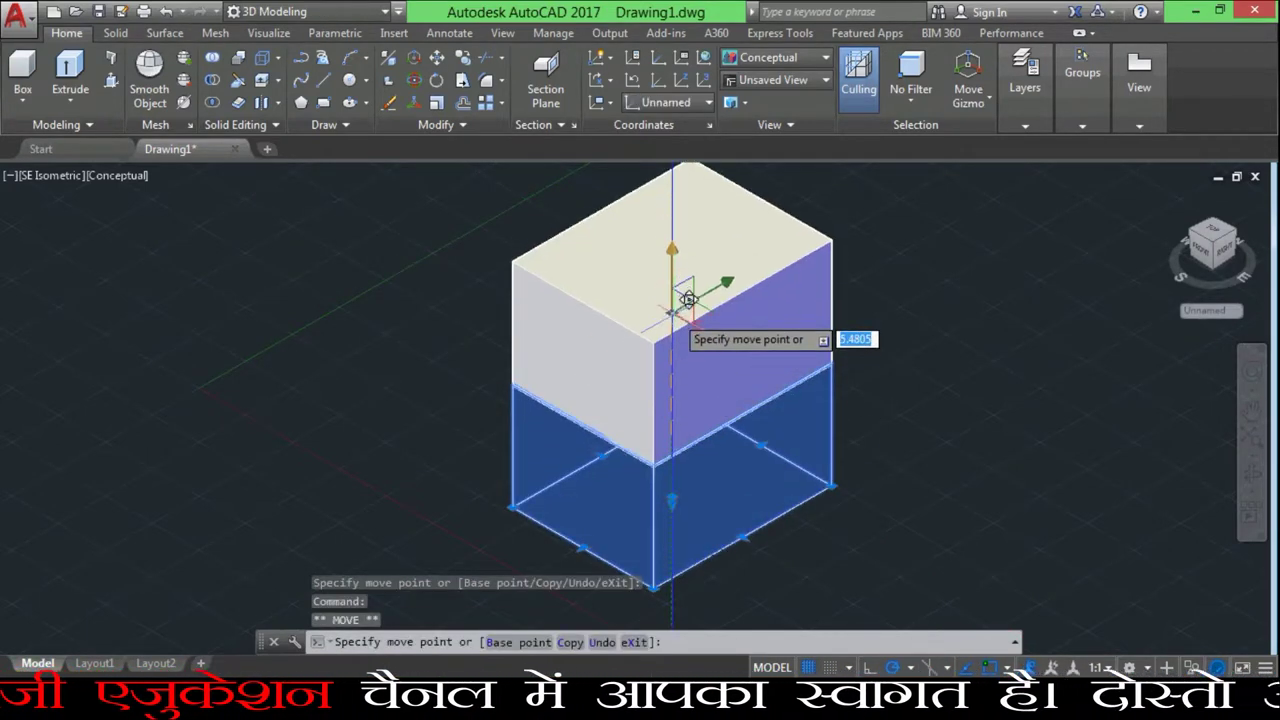
{"action": "left_click", "coordinate": [675, 333]}
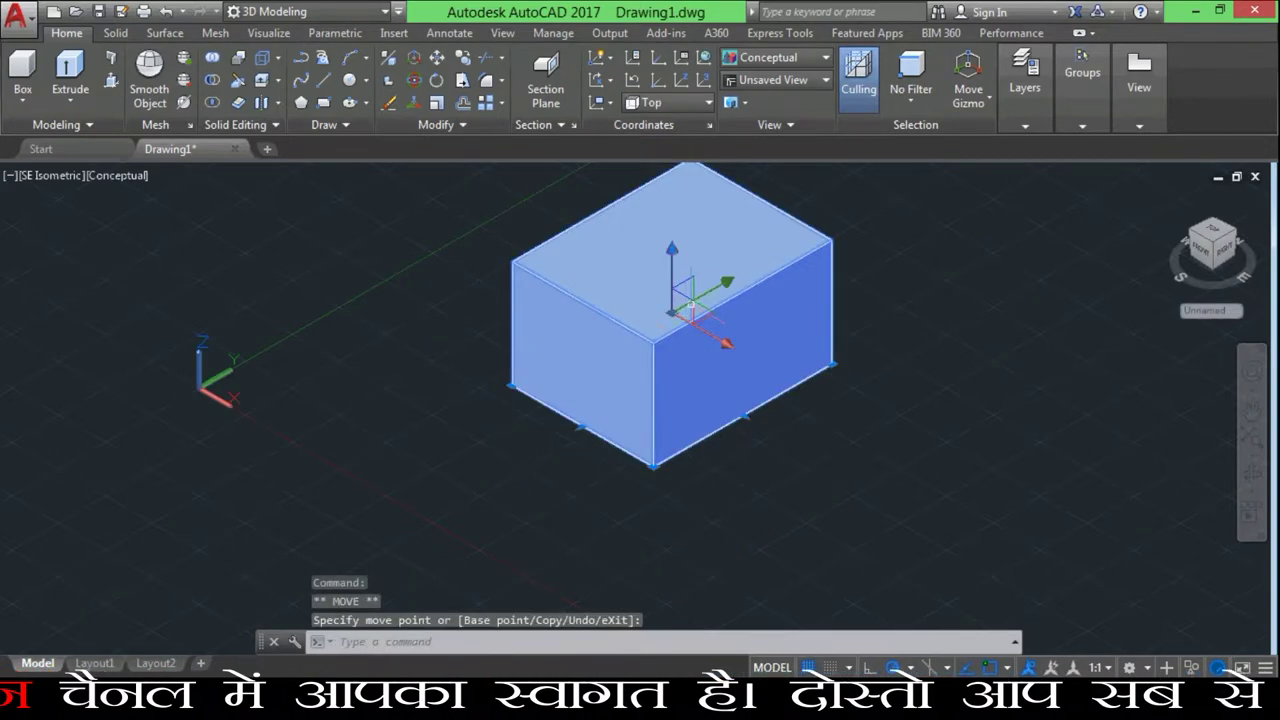
{"action": "left_click", "coordinate": [722, 286]}
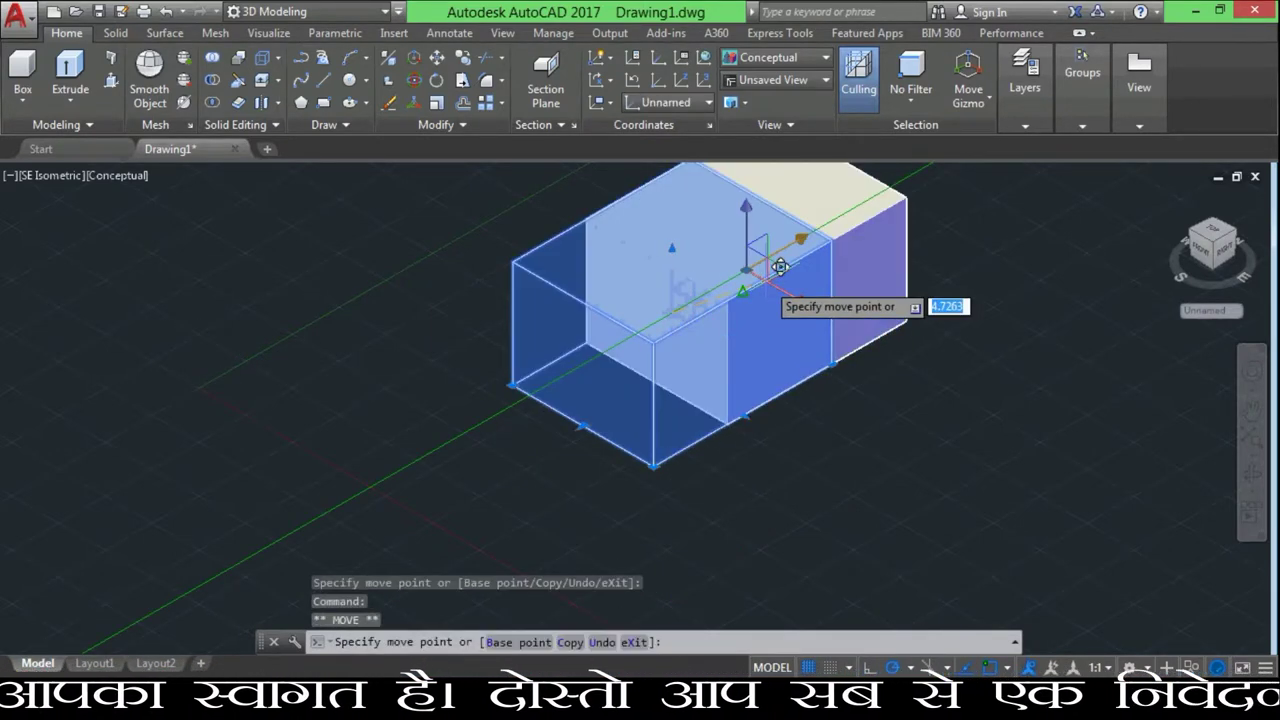
{"action": "left_click", "coordinate": [614, 354]}
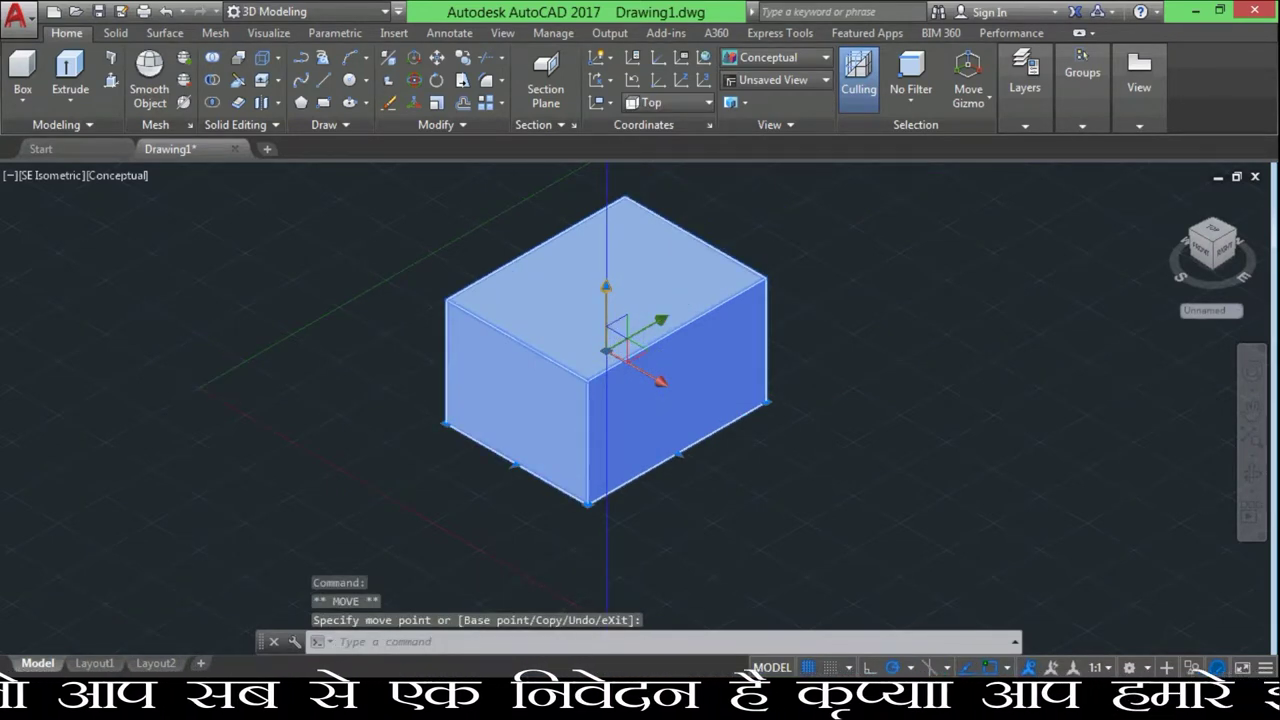
{"action": "left_click", "coordinate": [611, 320]}
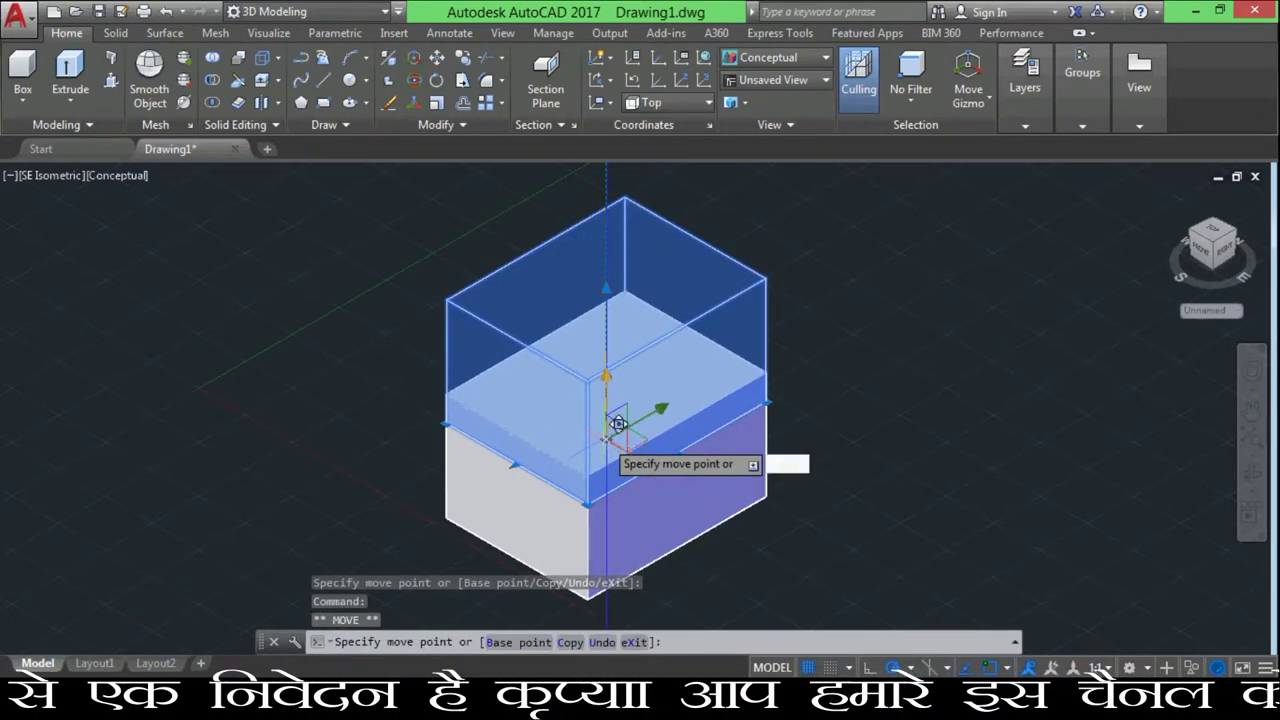
{"action": "left_click", "coordinate": [618, 428]}
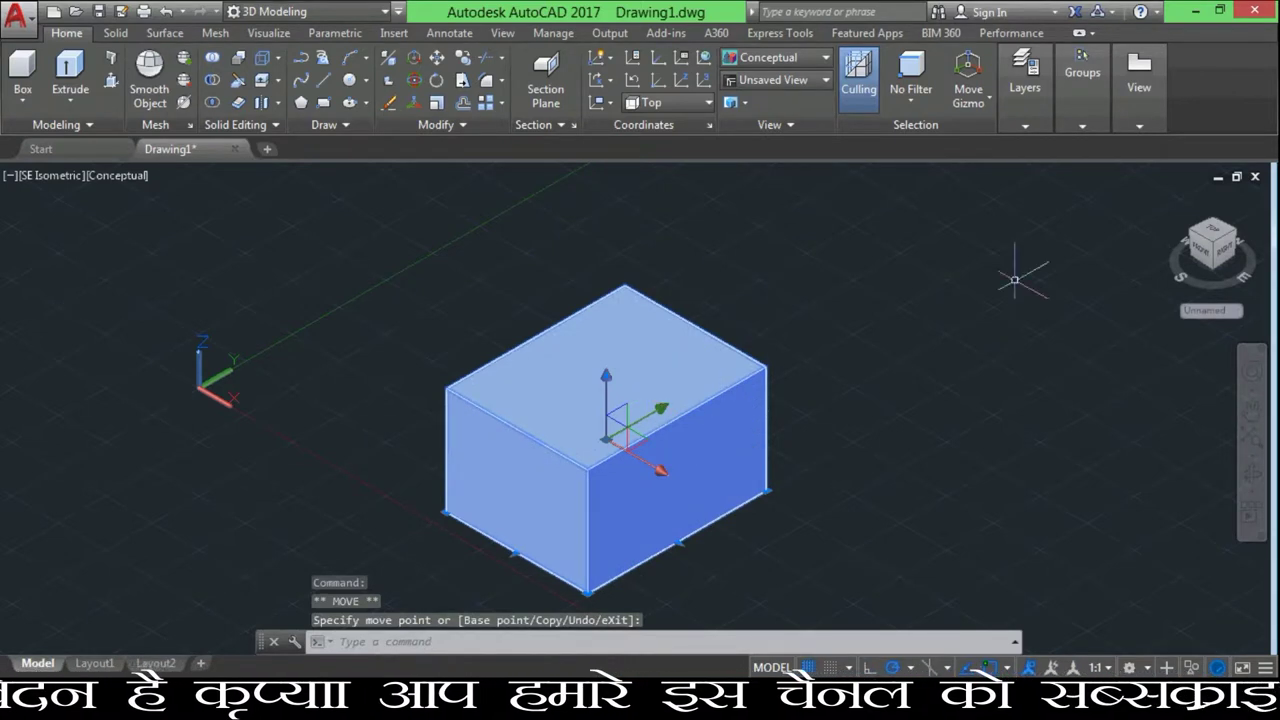
Set the Move Gizmo option to No Gizmo and grip-stretch the box's top face upward
{"action": "left_click", "coordinate": [985, 110]}
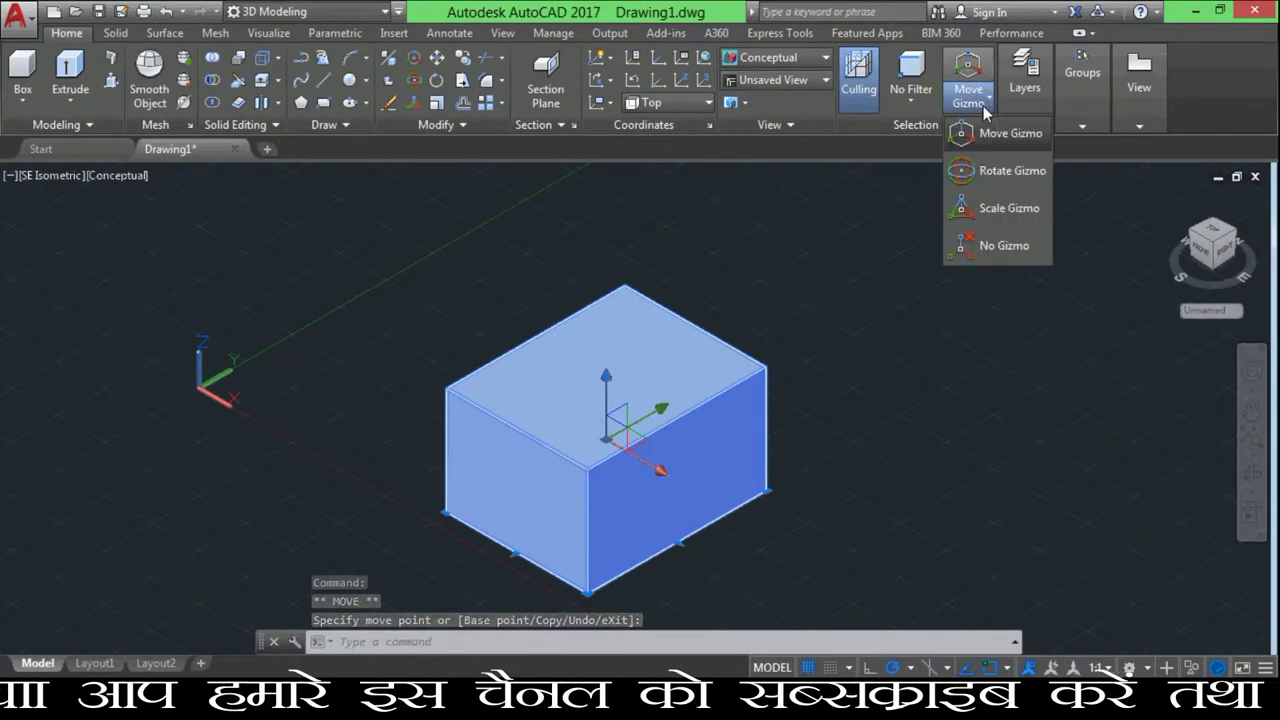
{"action": "left_click", "coordinate": [975, 251]}
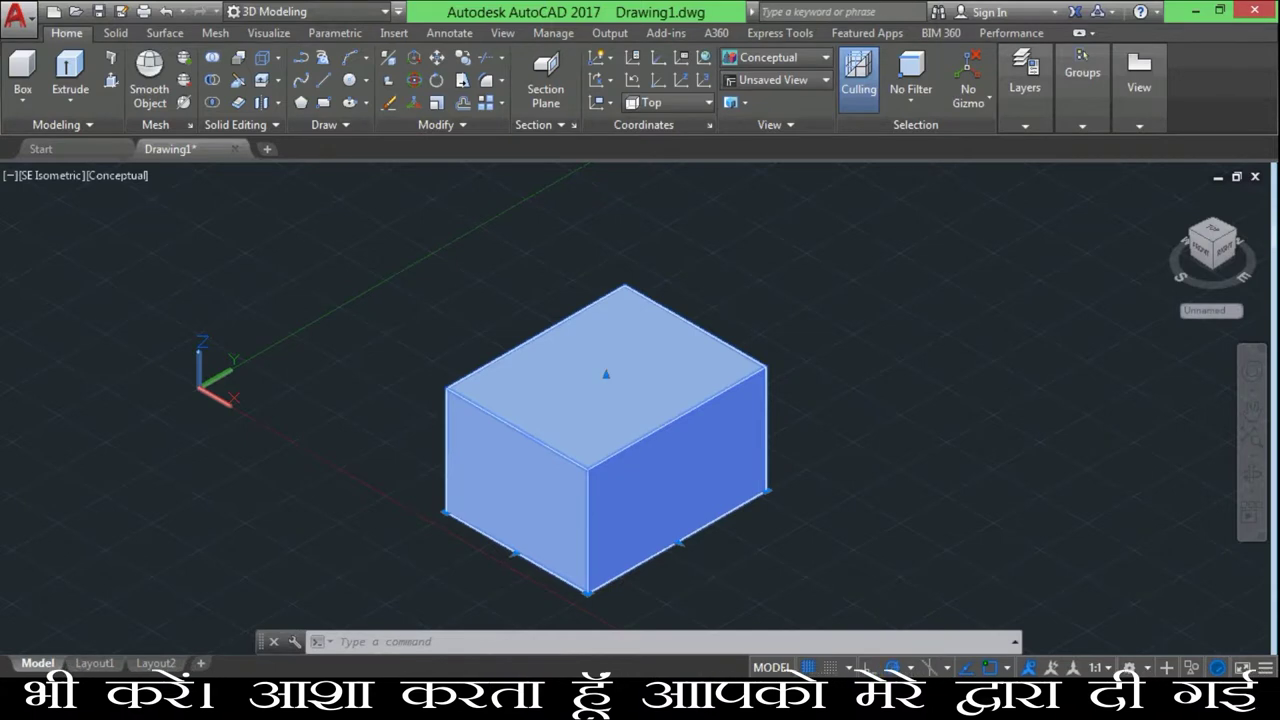
{"action": "left_click", "coordinate": [607, 373]}
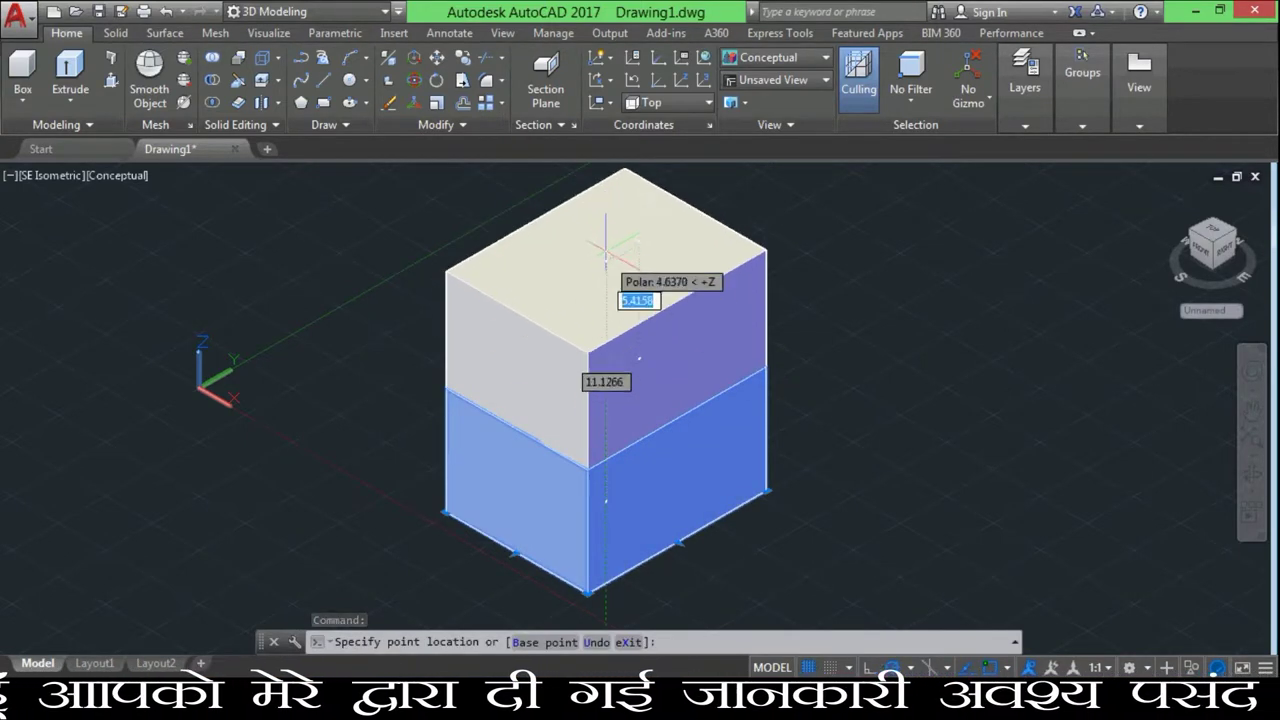
{"action": "left_click", "coordinate": [605, 232]}
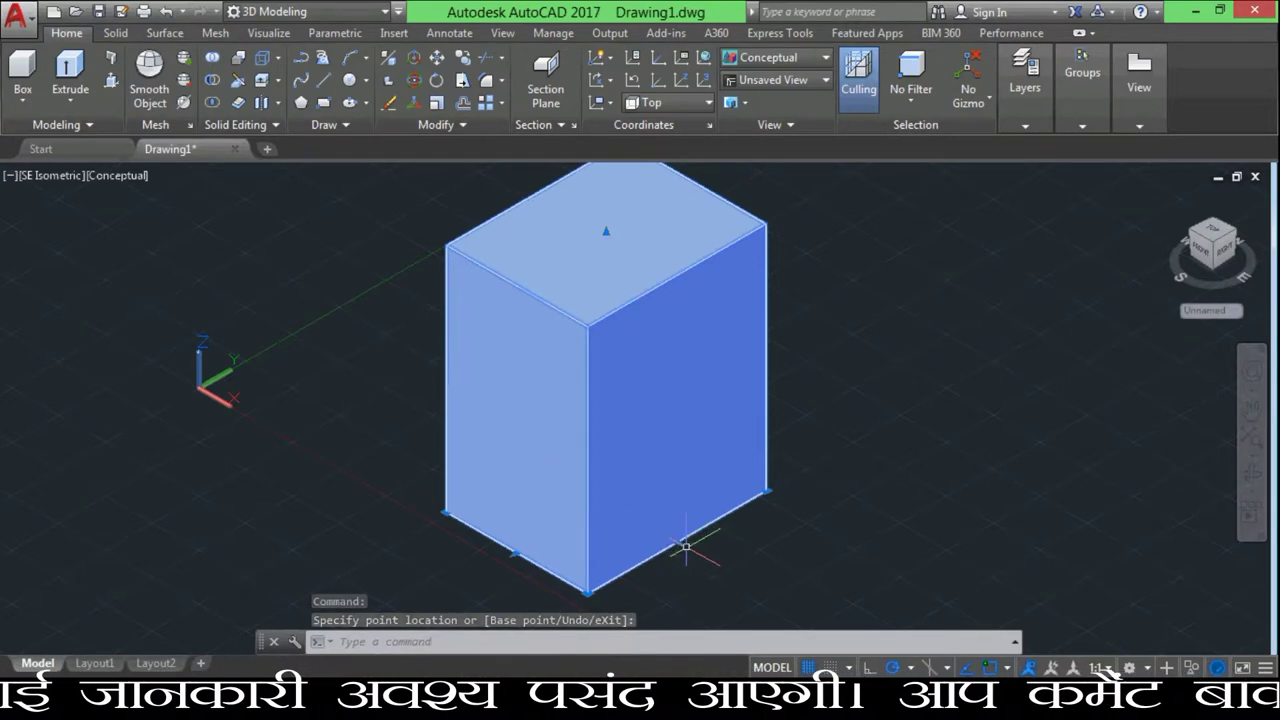
Stretch the box's right and left faces outward, then undo the stretches with Ctrl+Z
{"action": "left_click", "coordinate": [676, 541]}
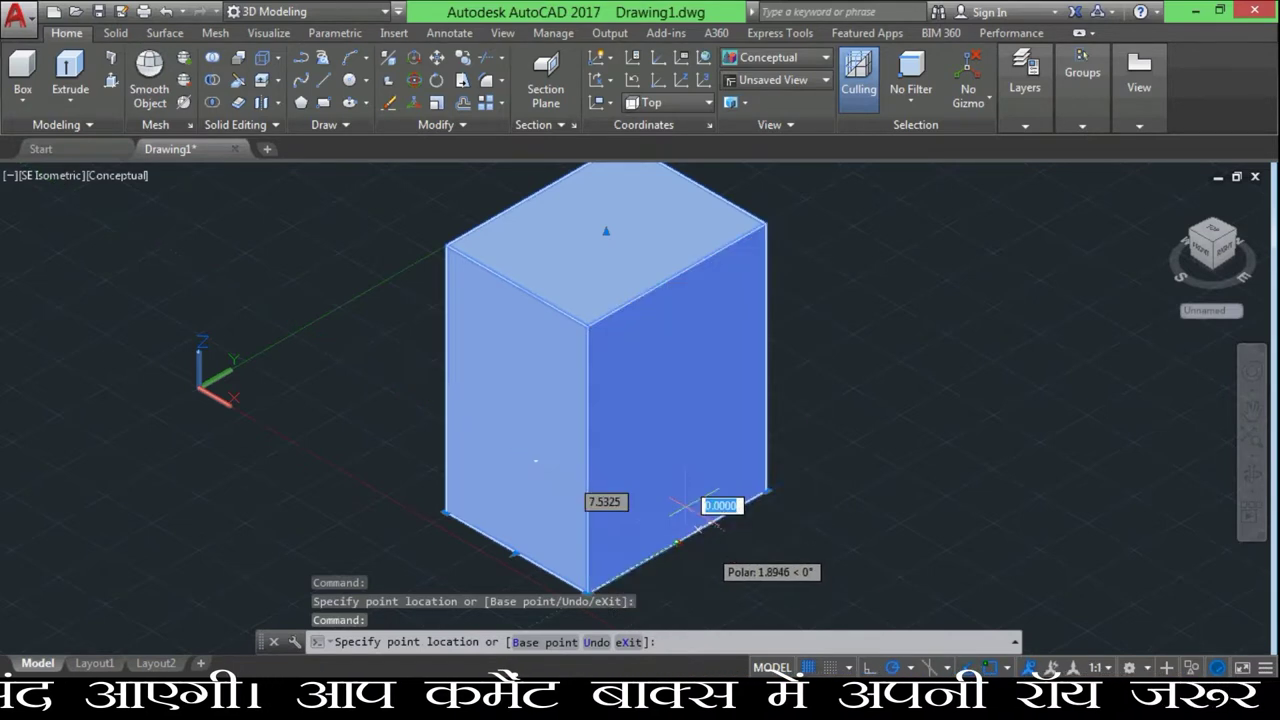
{"action": "left_click", "coordinate": [706, 545]}
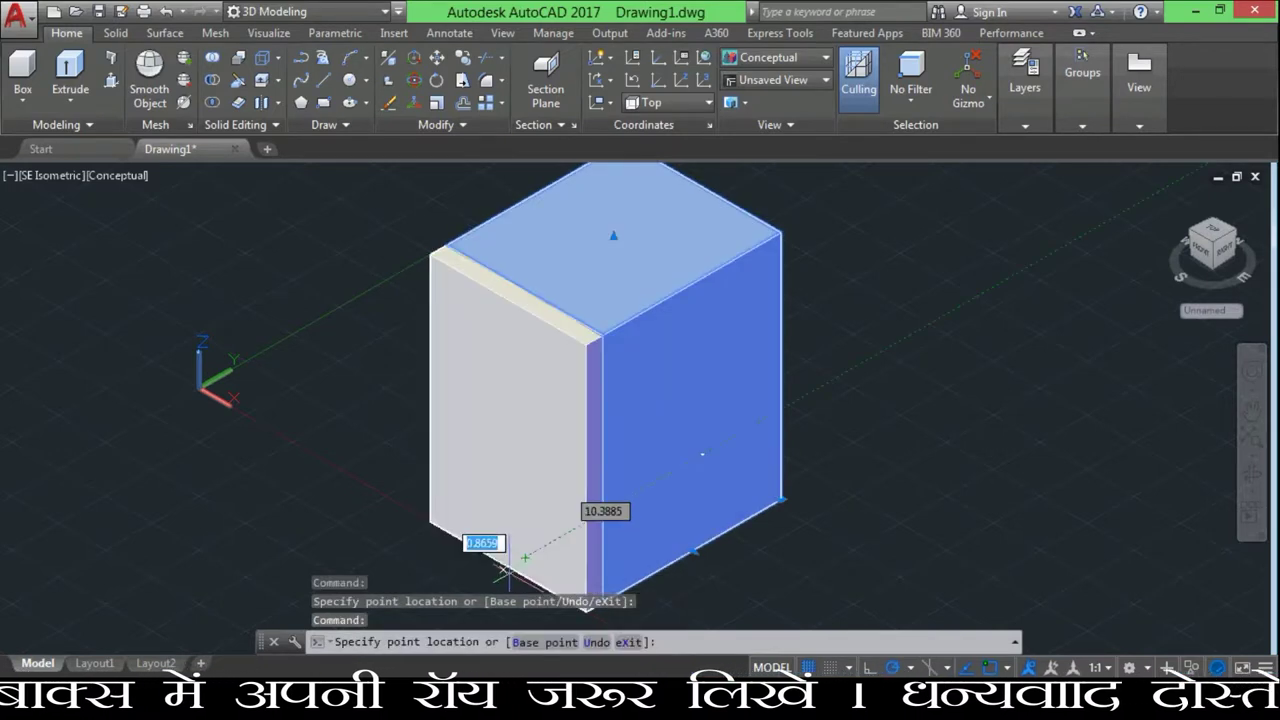
{"action": "left_click", "coordinate": [480, 548]}
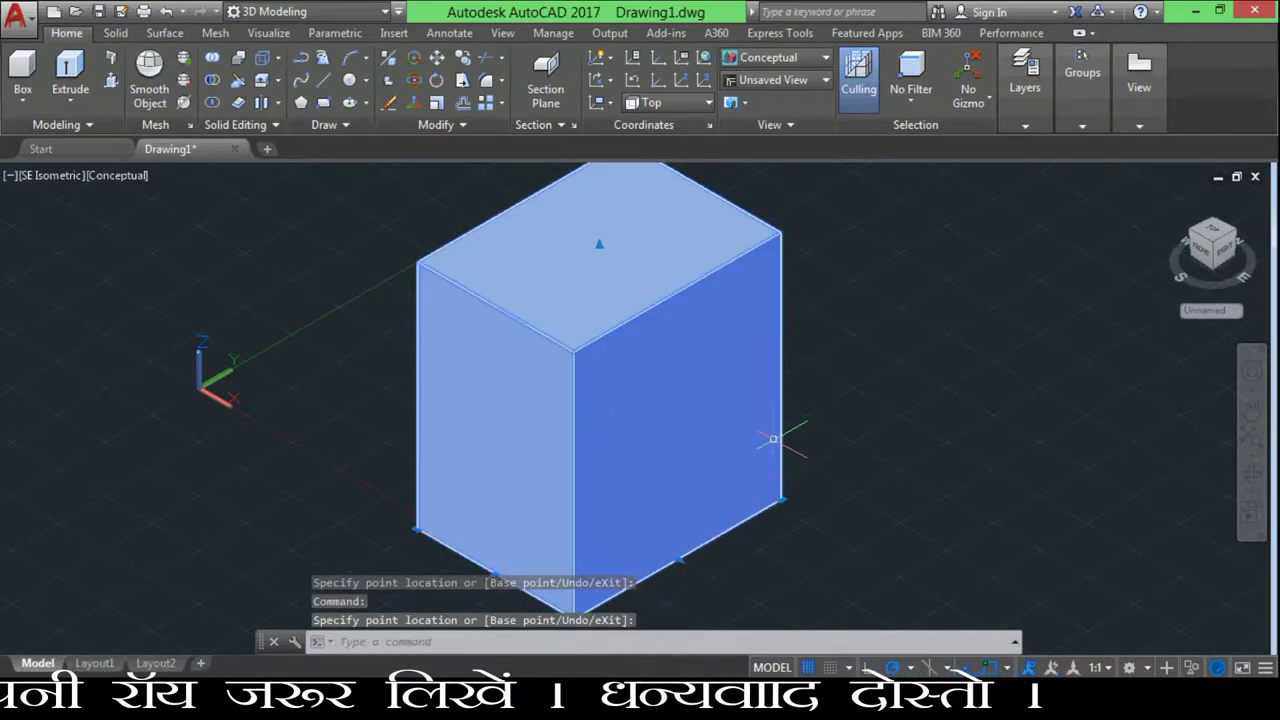
{"action": "key", "text": "ctrl+z"}
{"action": "key", "text": "ctrl+z"}
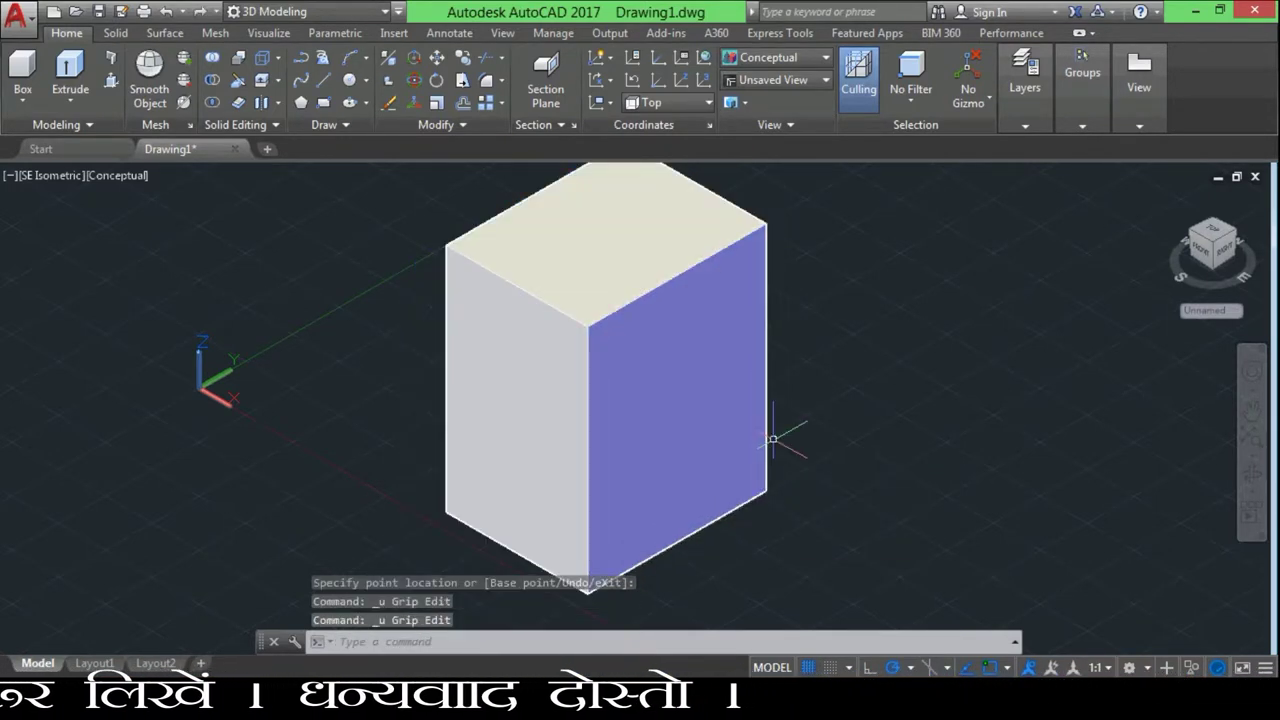
{"action": "key", "text": "ctrl+z"}
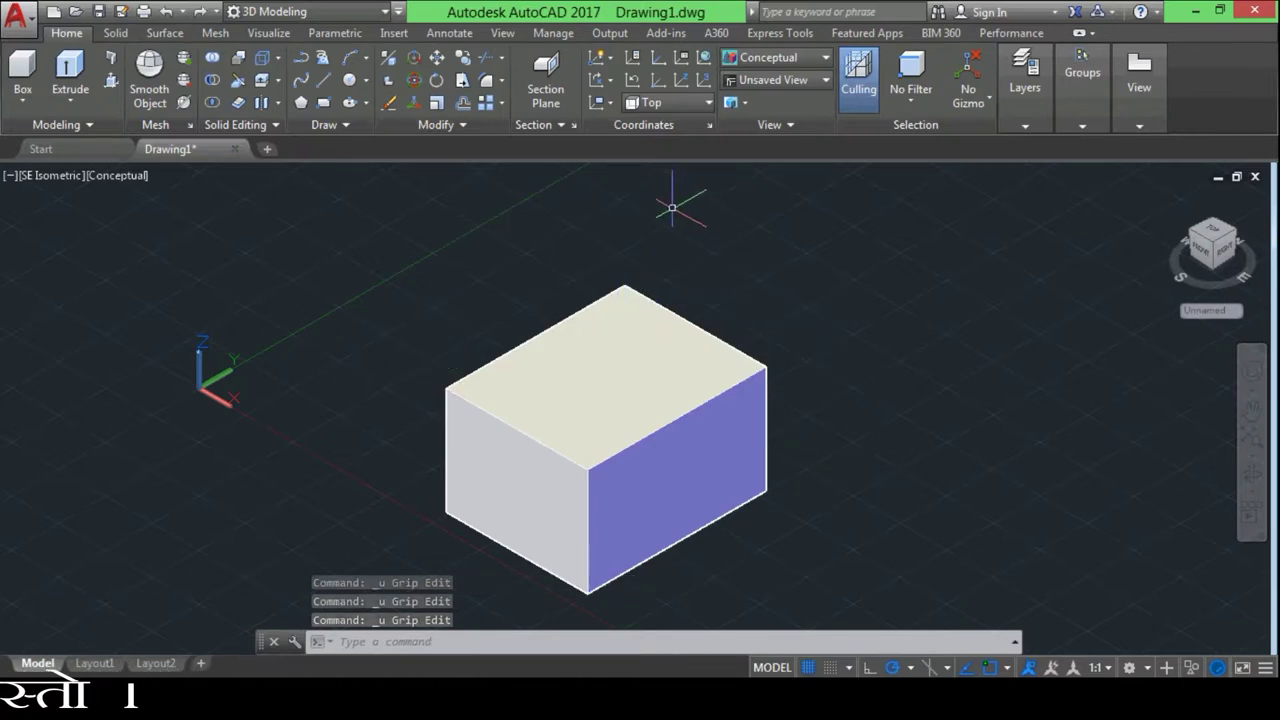
Select the box with a crossing window and delete it
{"action": "left_click", "coordinate": [668, 197]}
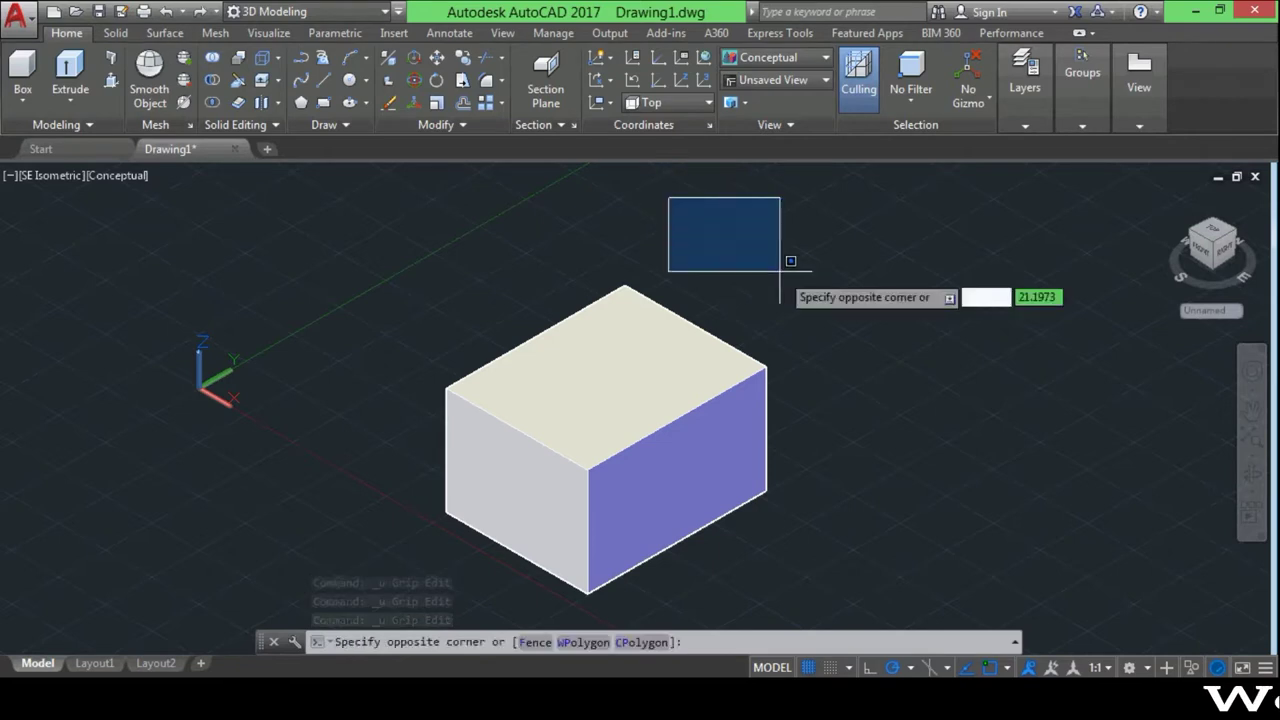
{"action": "left_click", "coordinate": [740, 455]}
{"action": "left_click", "coordinate": [831, 240]}
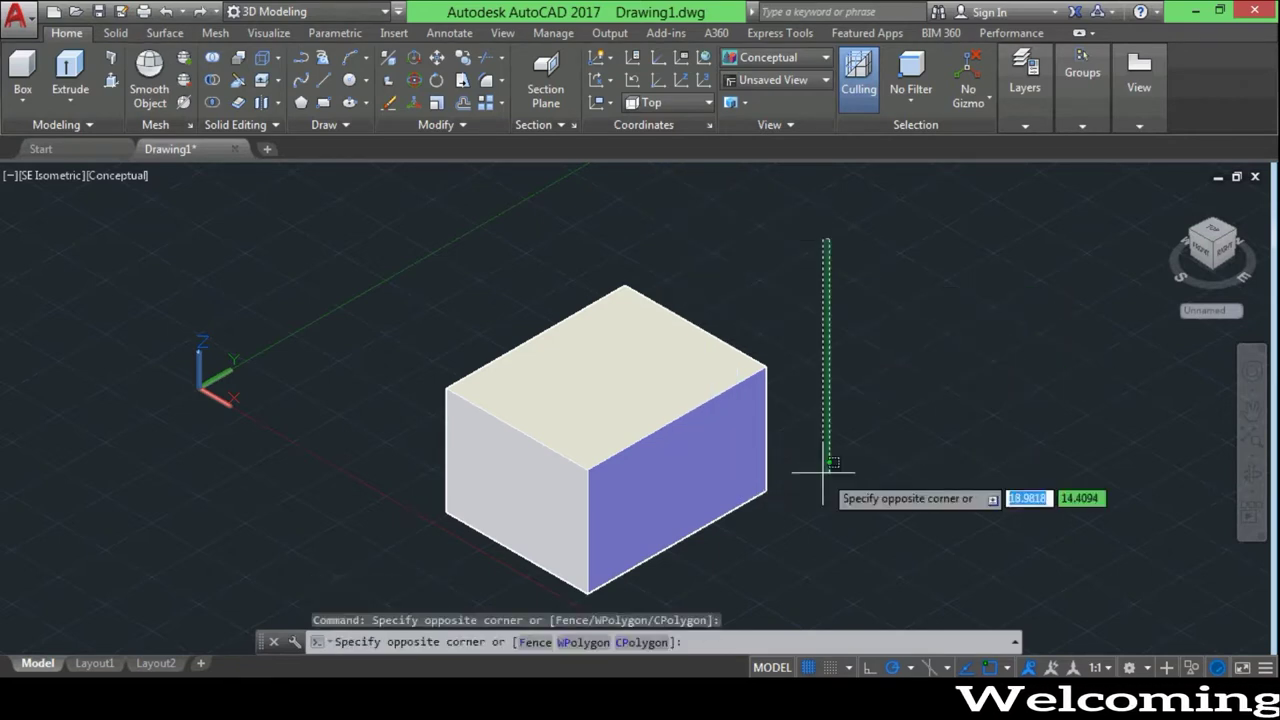
{"action": "left_click", "coordinate": [492, 562]}
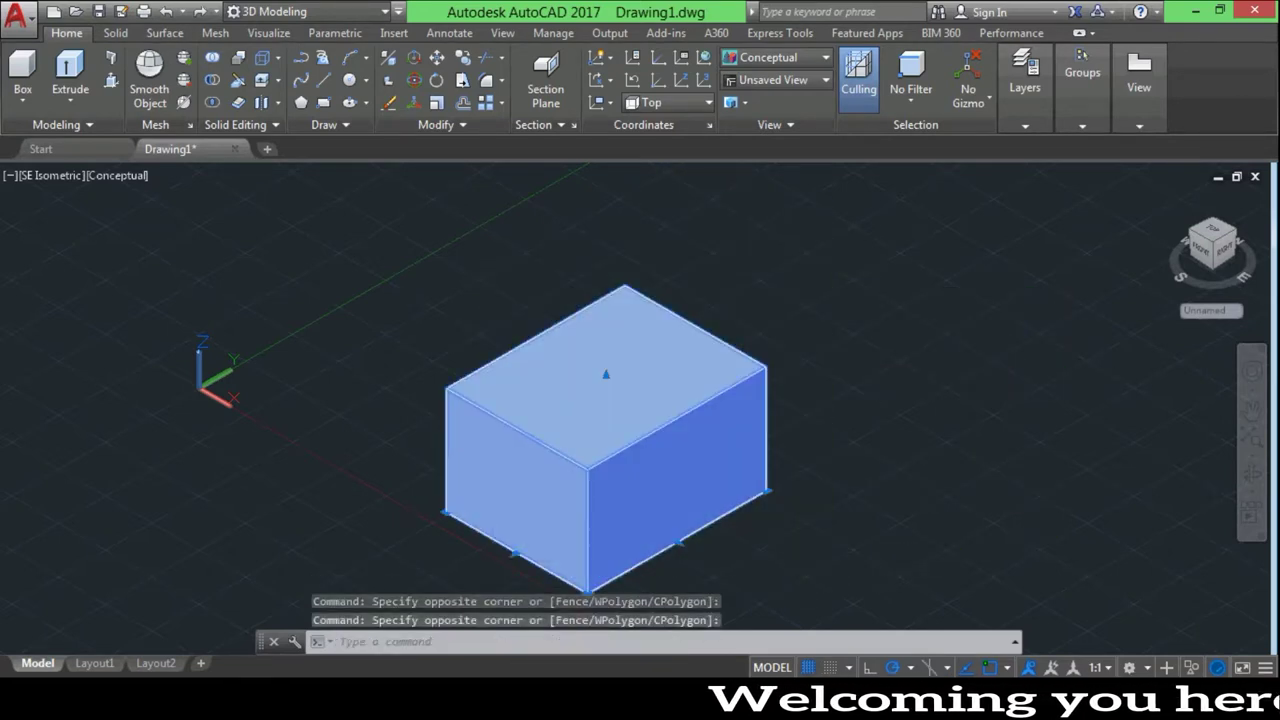
{"action": "key", "text": "Delete"}
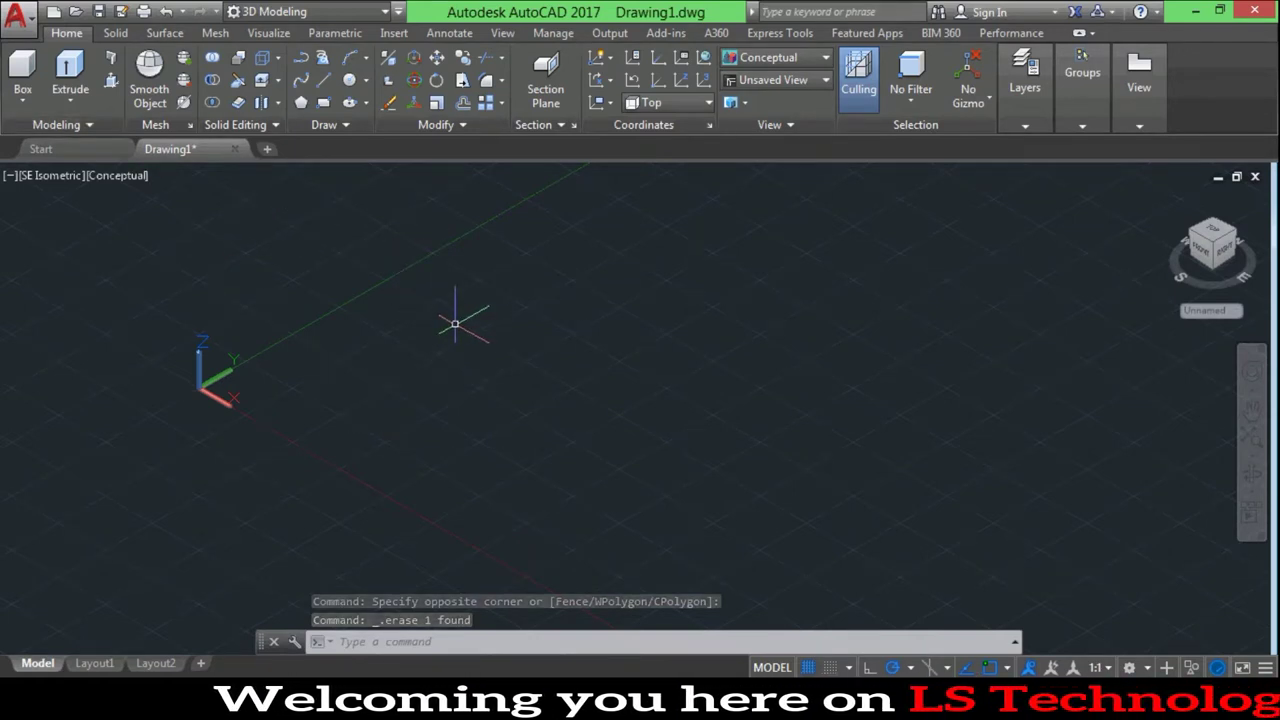
Start a new box with base length 15, then cancel it before completion
{"action": "left_click", "coordinate": [22, 66]}
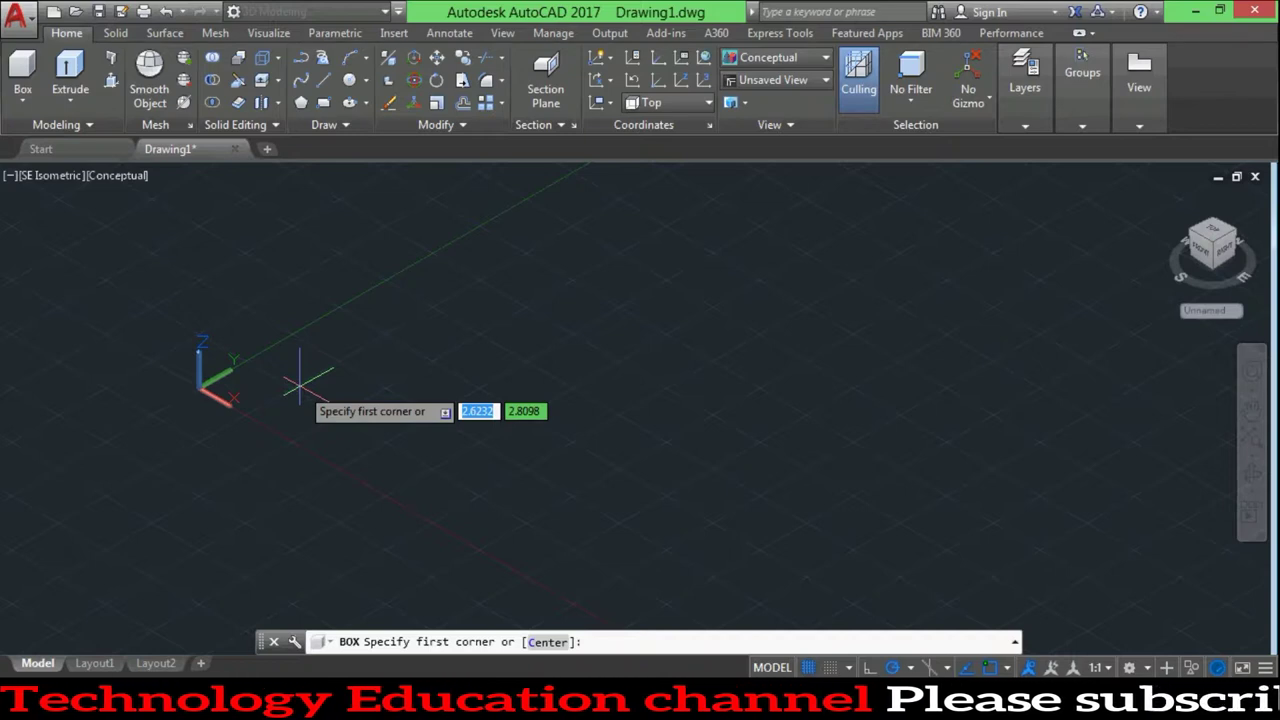
{"action": "left_click", "coordinate": [299, 385]}
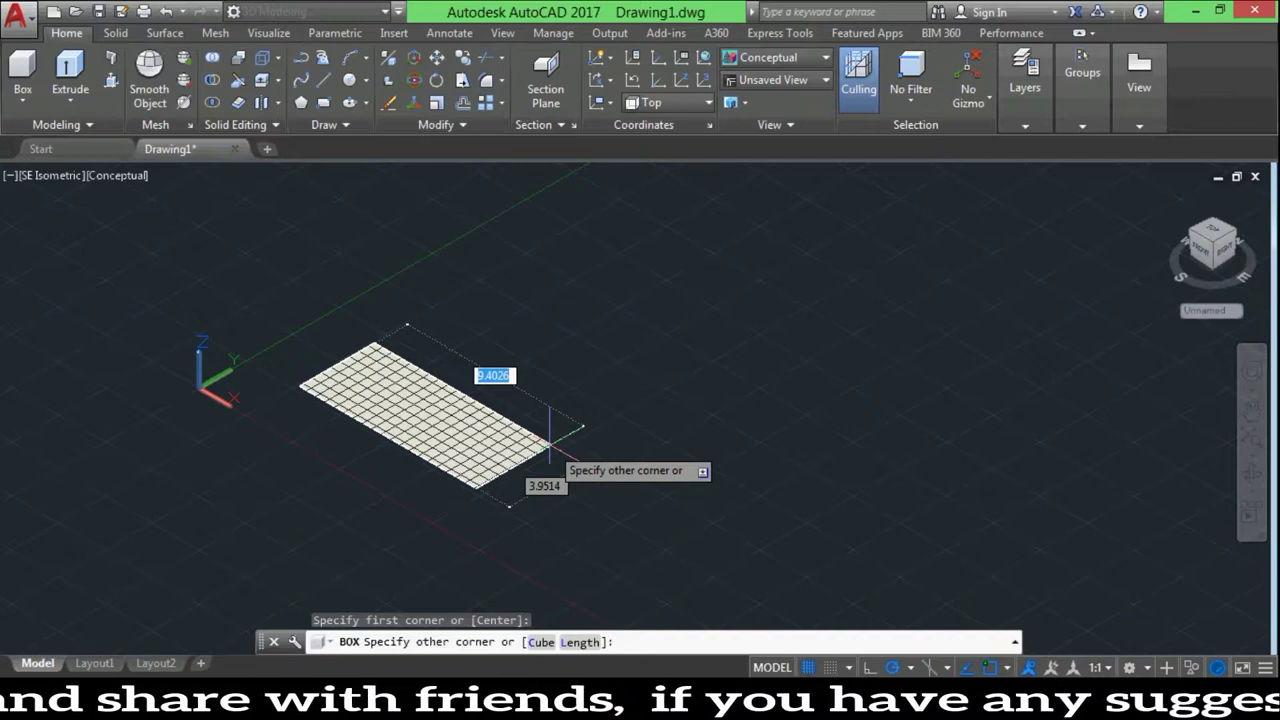
{"action": "key", "text": "Return"}
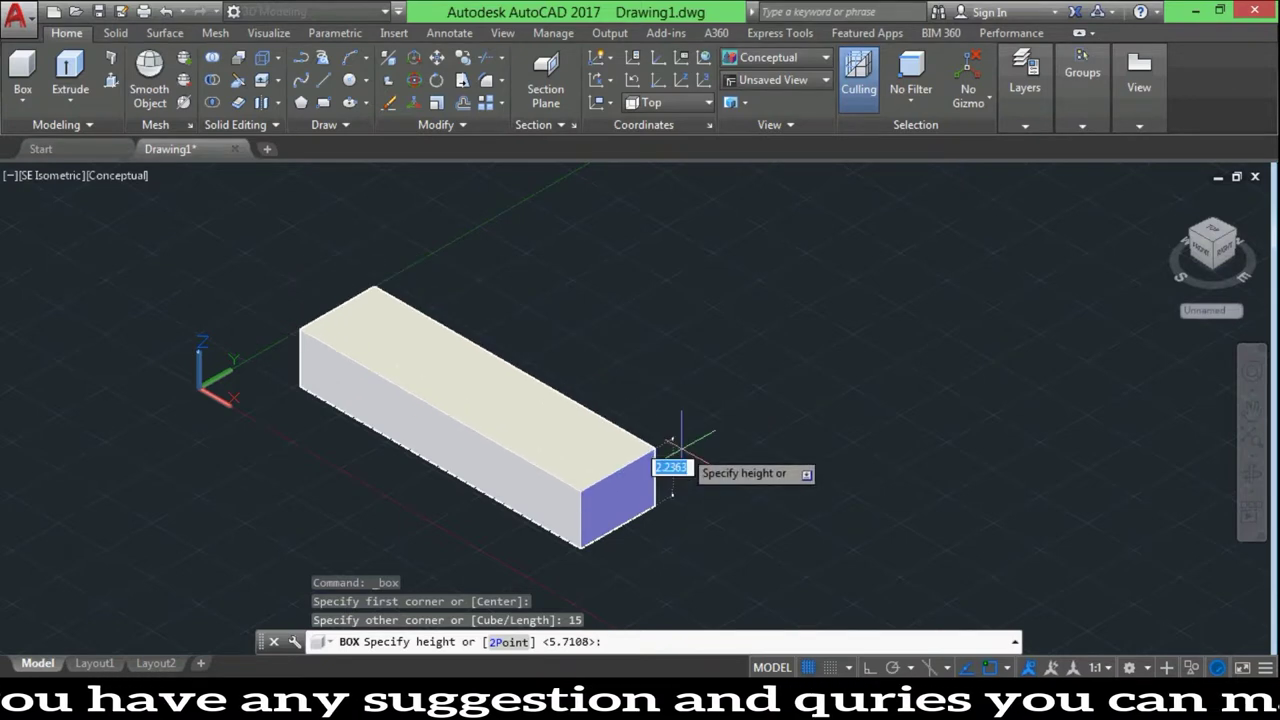
{"action": "key", "text": "Escape"}
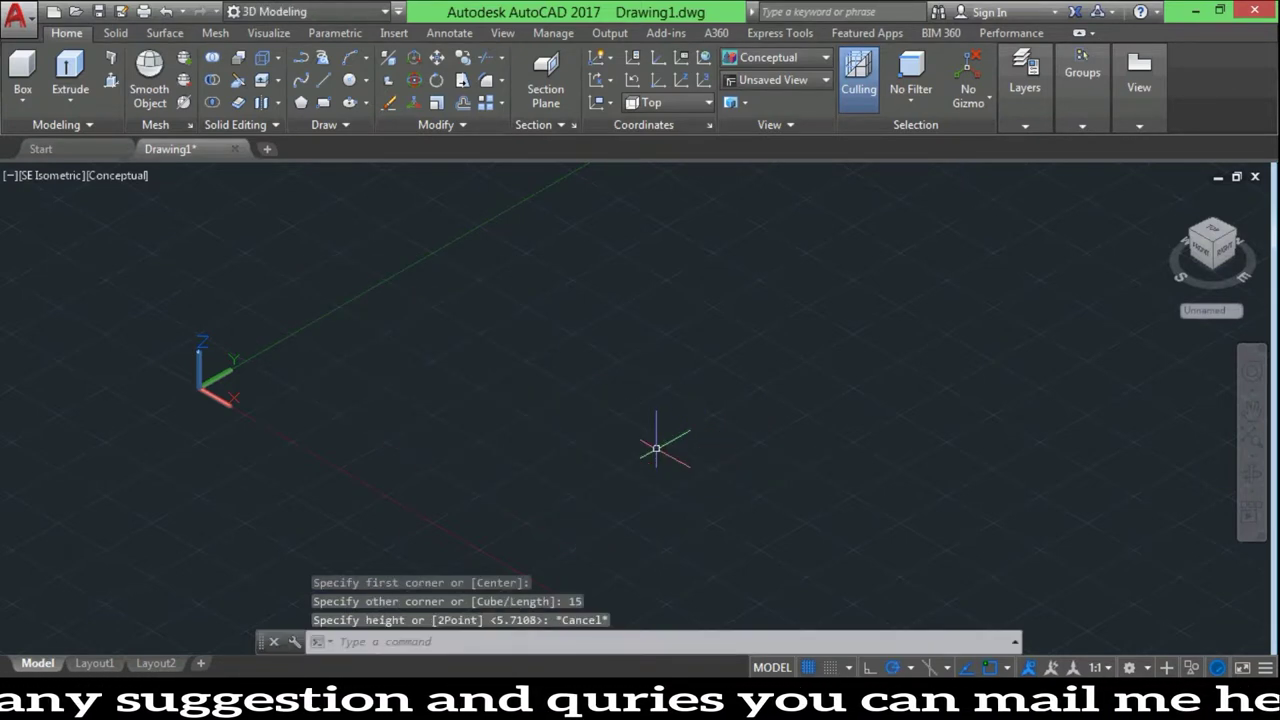
Build a box from a picked corner with a 20 by 20 base and height 20
{"action": "left_click", "coordinate": [30, 95]}
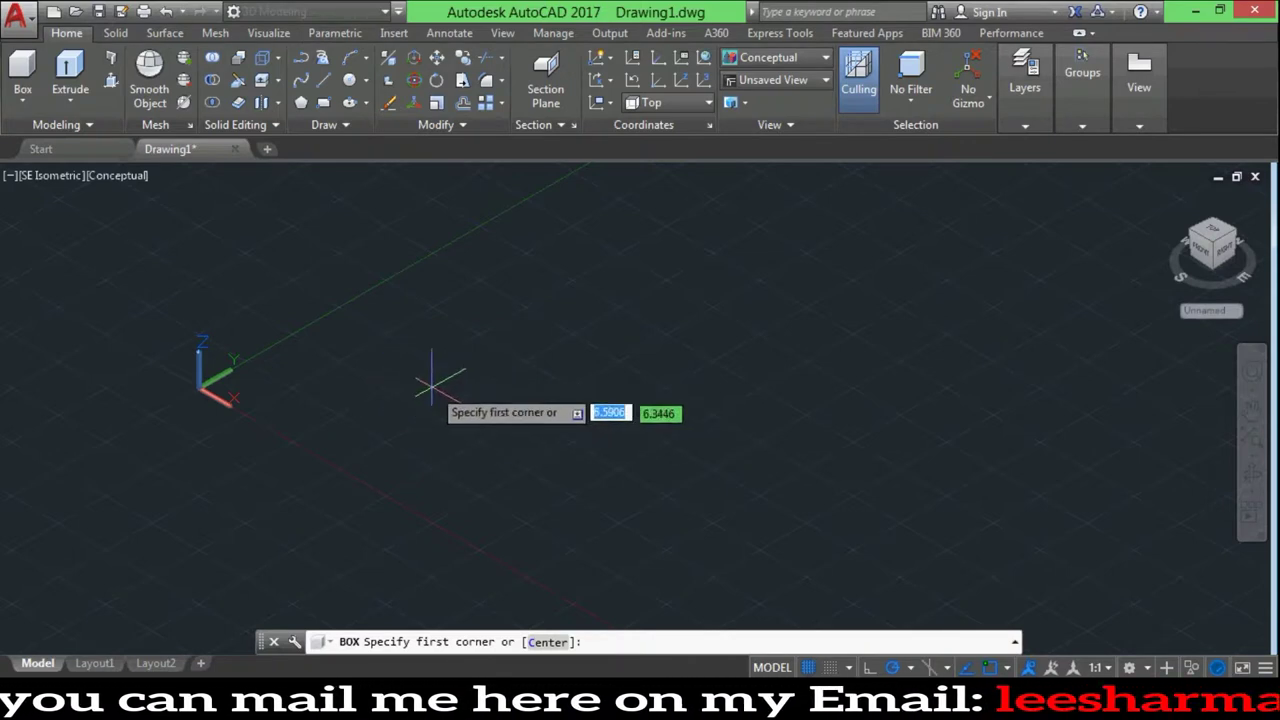
{"action": "left_click", "coordinate": [394, 380]}
{"action": "type", "text": "20"}
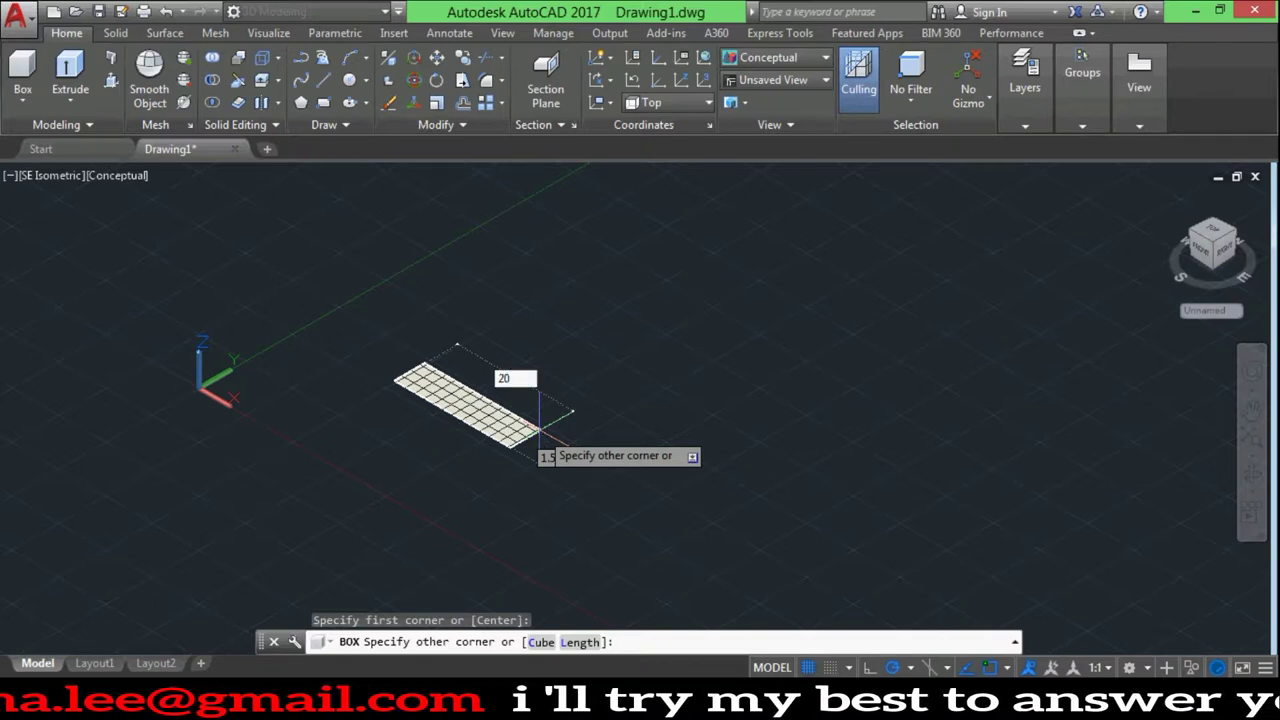
{"action": "key", "text": "Tab"}
{"action": "type", "text": "20"}
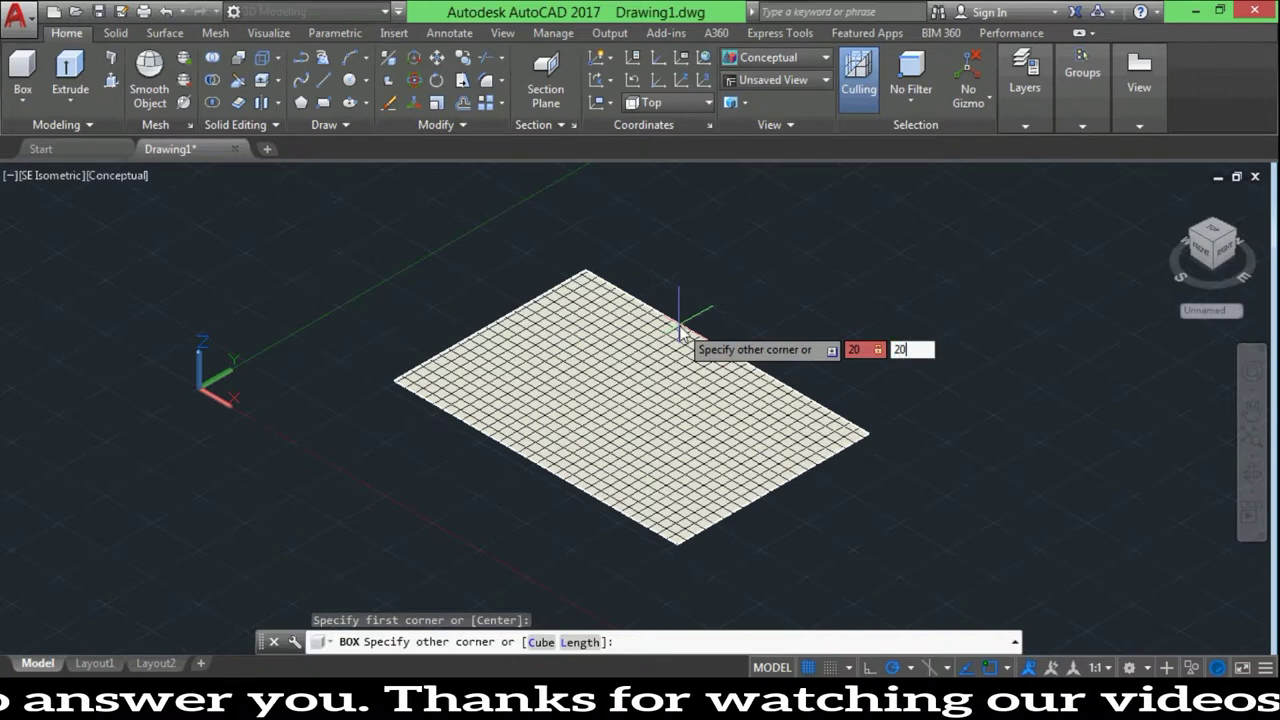
{"action": "key", "text": "Return"}
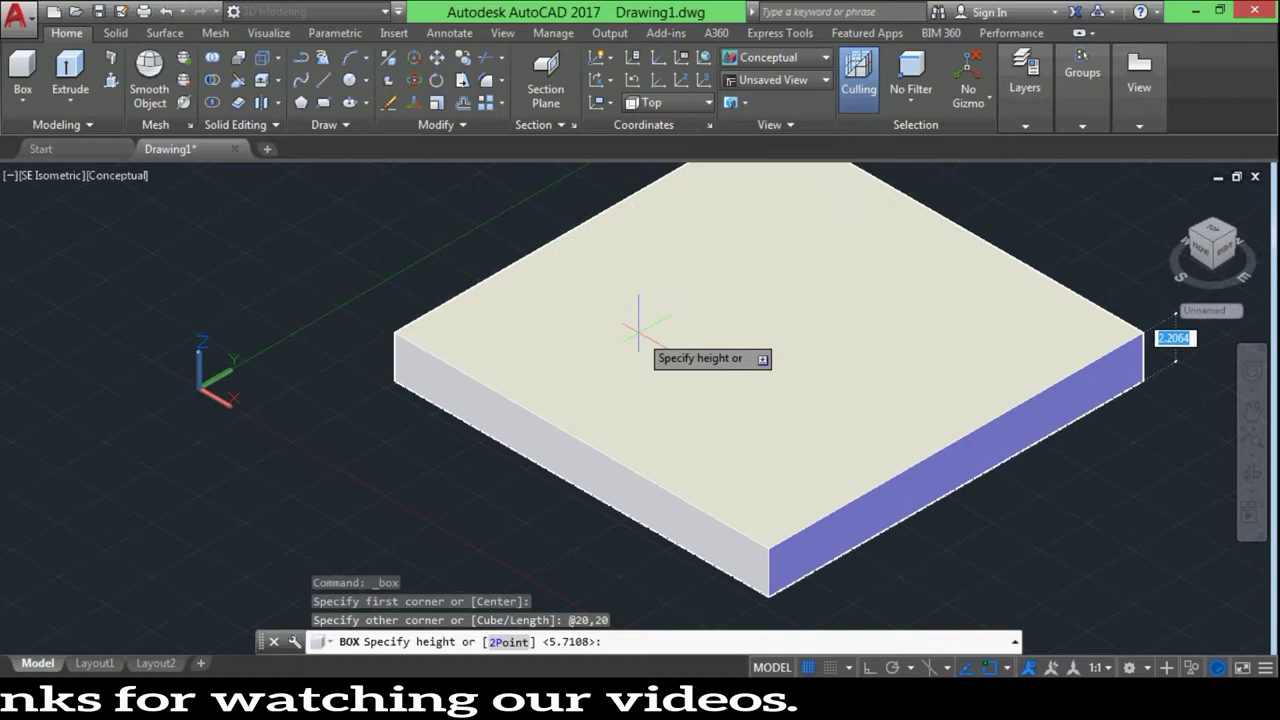
{"action": "scroll", "coordinate": [638, 325], "scroll_direction": "down", "scroll_amount": 3}
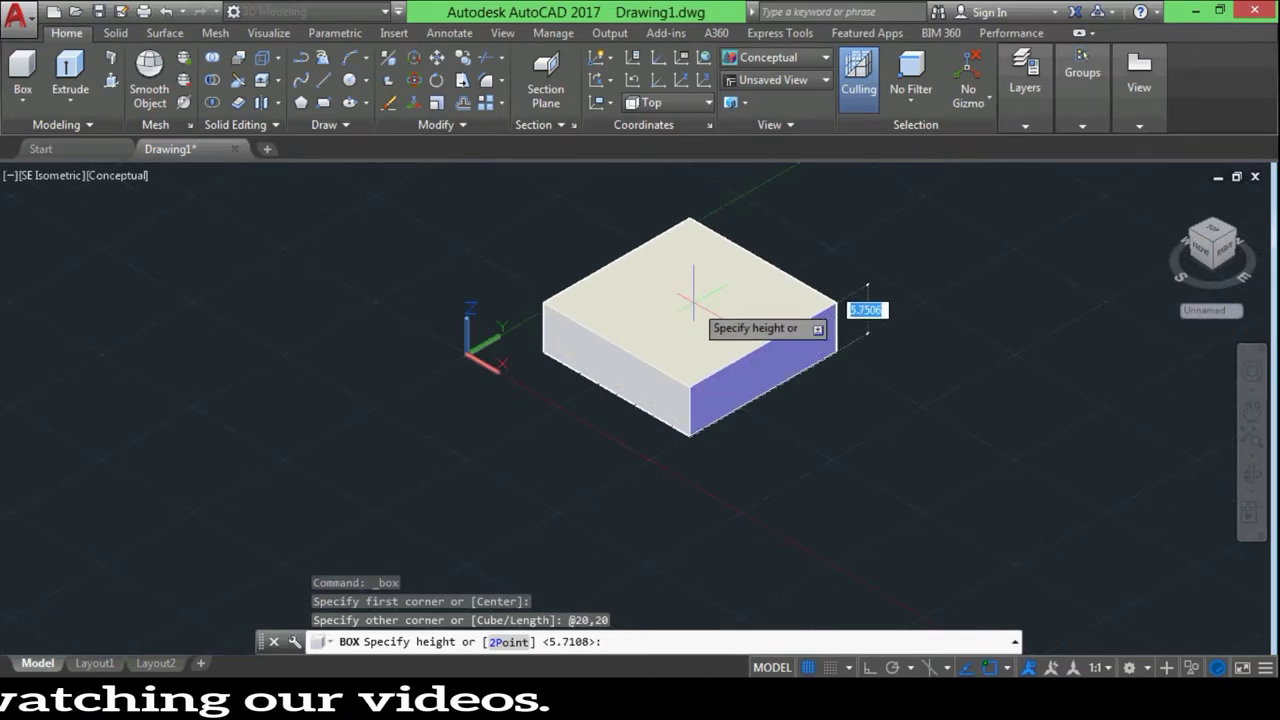
{"action": "scroll", "coordinate": [617, 290], "scroll_direction": "down", "scroll_amount": 2}
{"action": "scroll", "coordinate": [706, 262], "scroll_direction": "up", "scroll_amount": 1}
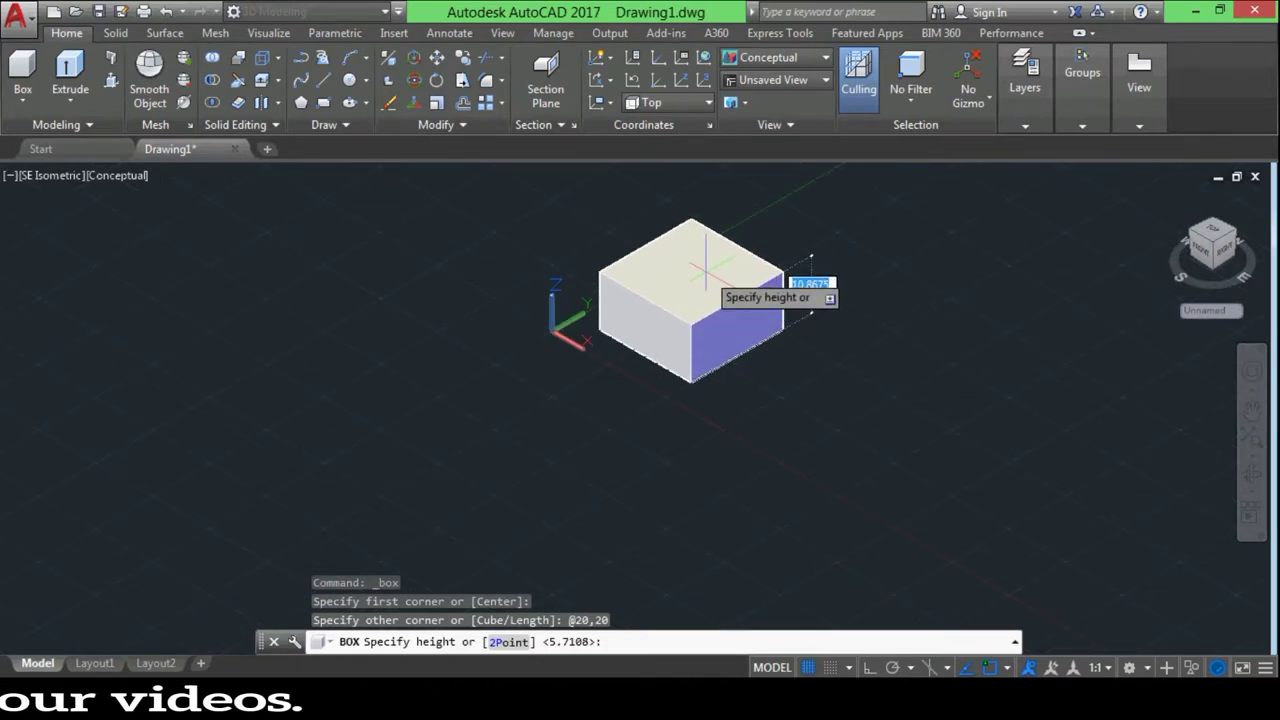
{"action": "scroll", "coordinate": [725, 338], "scroll_direction": "up", "scroll_amount": 3}
{"action": "scroll", "coordinate": [715, 300], "scroll_direction": "down", "scroll_amount": 4}
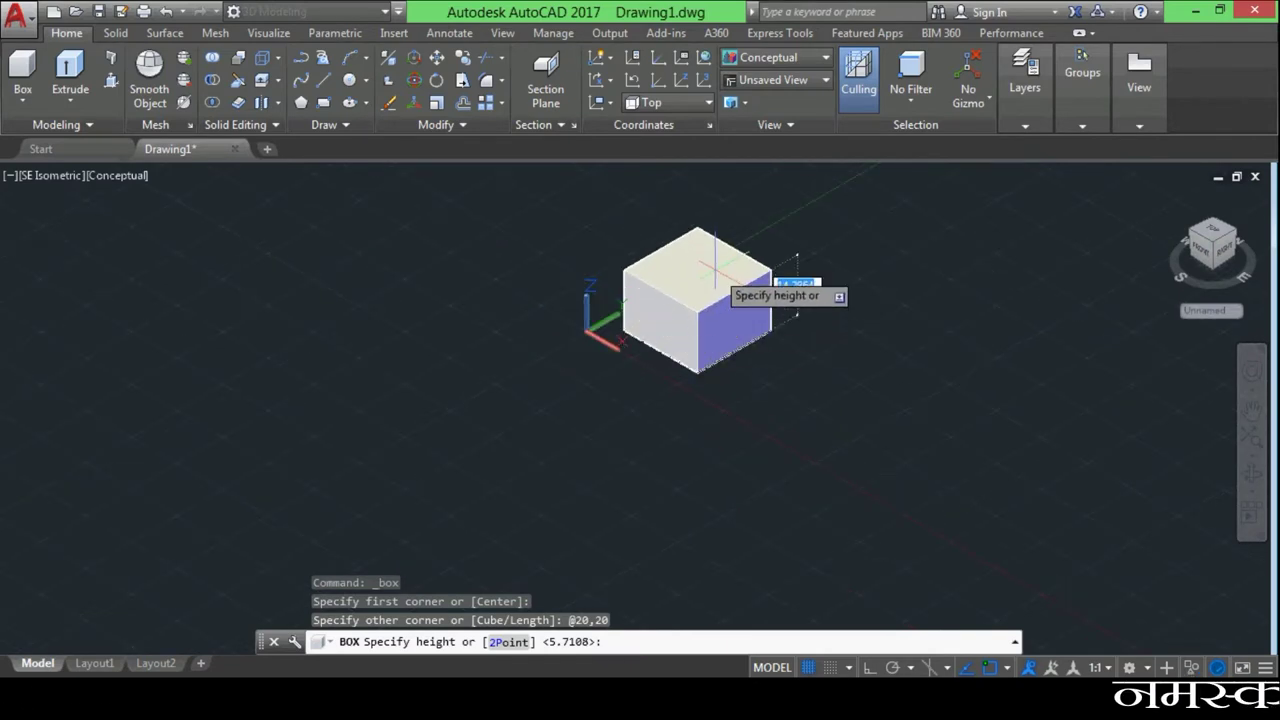
{"action": "key", "text": "Return"}
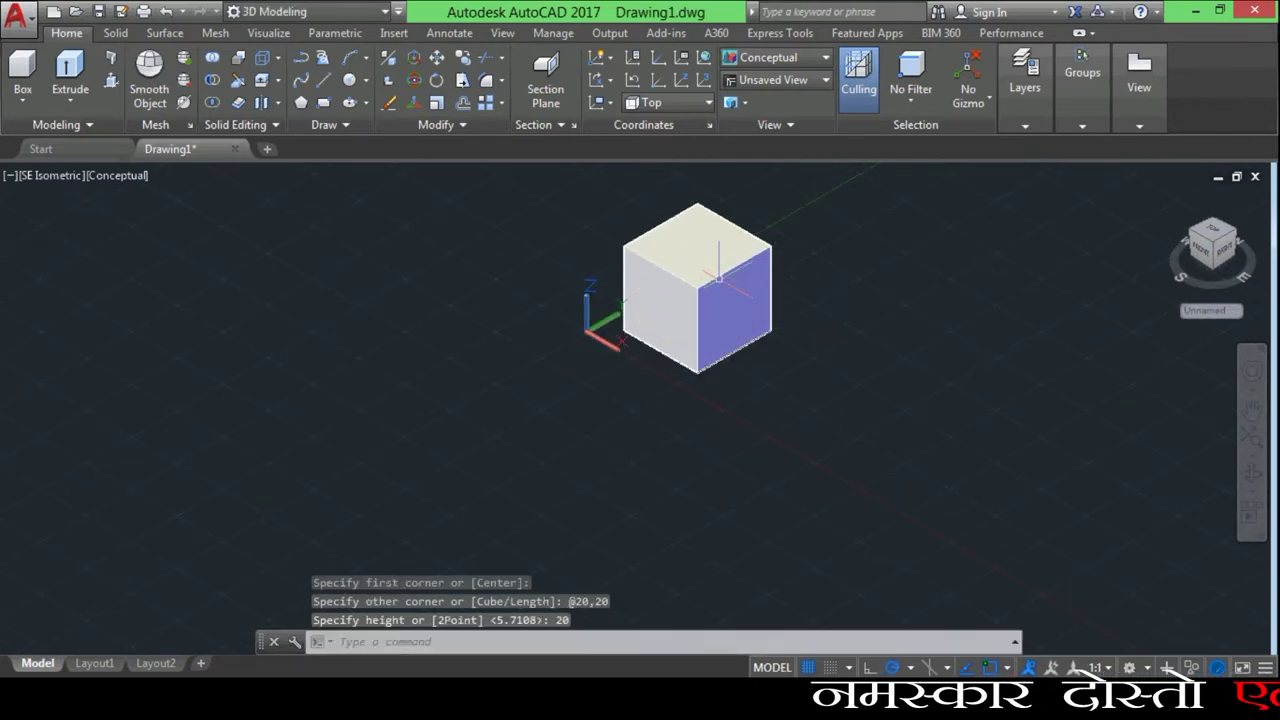
{"action": "scroll", "coordinate": [765, 225], "scroll_direction": "up", "scroll_amount": 1}
{"action": "scroll", "coordinate": [751, 194], "scroll_direction": "up", "scroll_amount": 1}
{"action": "scroll", "coordinate": [748, 197], "scroll_direction": "up", "scroll_amount": 1}
{"action": "scroll", "coordinate": [716, 231], "scroll_direction": "up", "scroll_amount": 1}
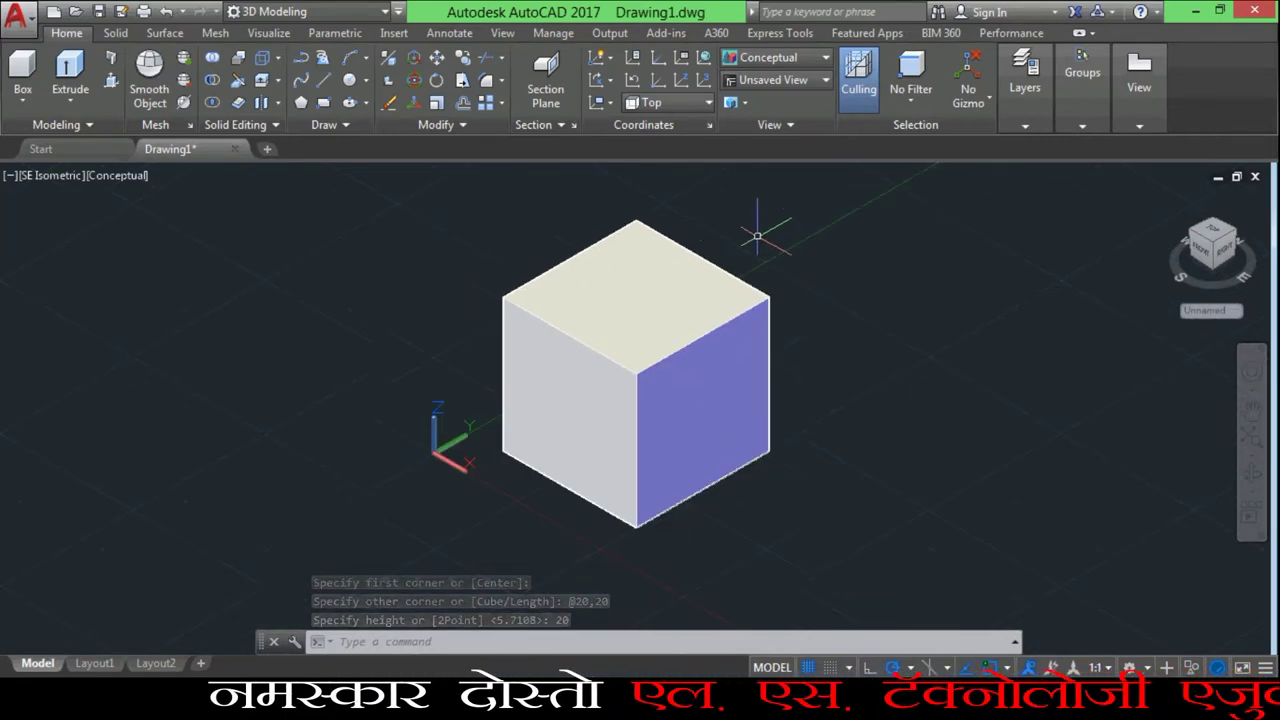
Delete the cube and pan the view up and to the left
{"action": "left_click", "coordinate": [675, 375]}
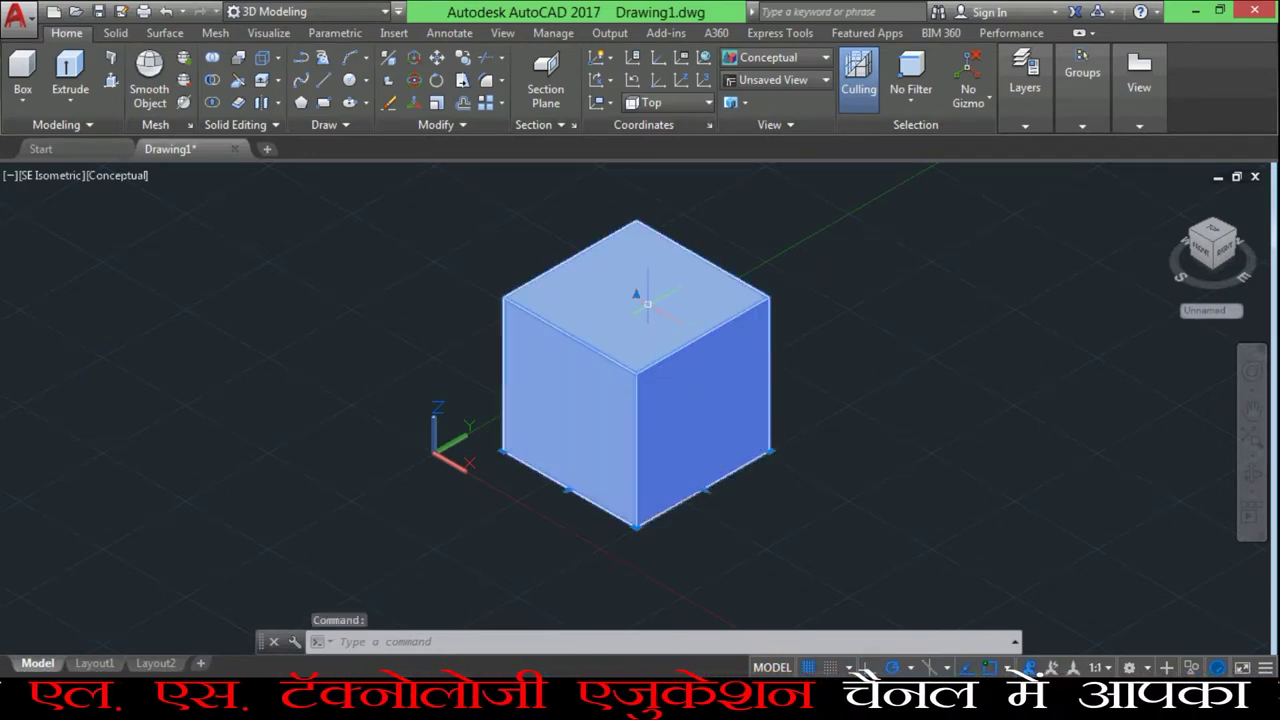
{"action": "scroll", "coordinate": [940, 295], "scroll_direction": "down", "scroll_amount": 2}
{"action": "scroll", "coordinate": [965, 292], "scroll_direction": "up", "scroll_amount": 1}
{"action": "scroll", "coordinate": [958, 297], "scroll_direction": "up", "scroll_amount": 2}
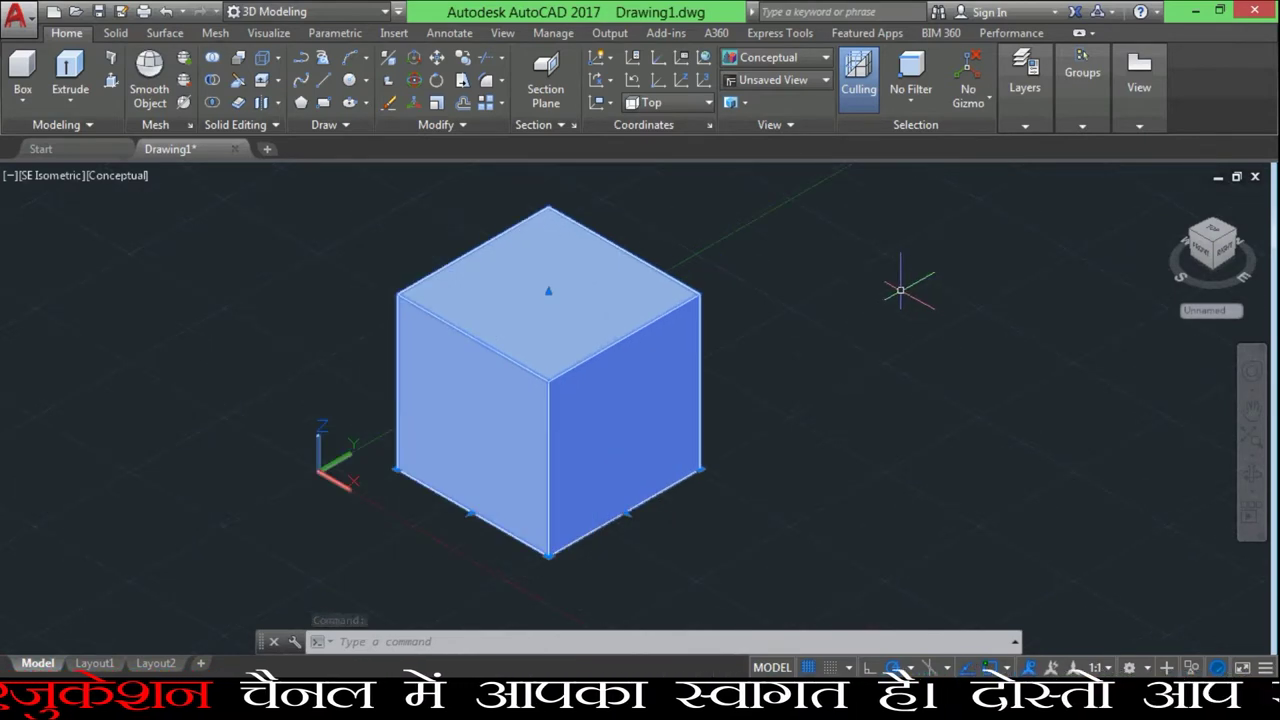
{"action": "key", "text": "Delete"}
{"action": "left_click", "coordinate": [1251, 411]}
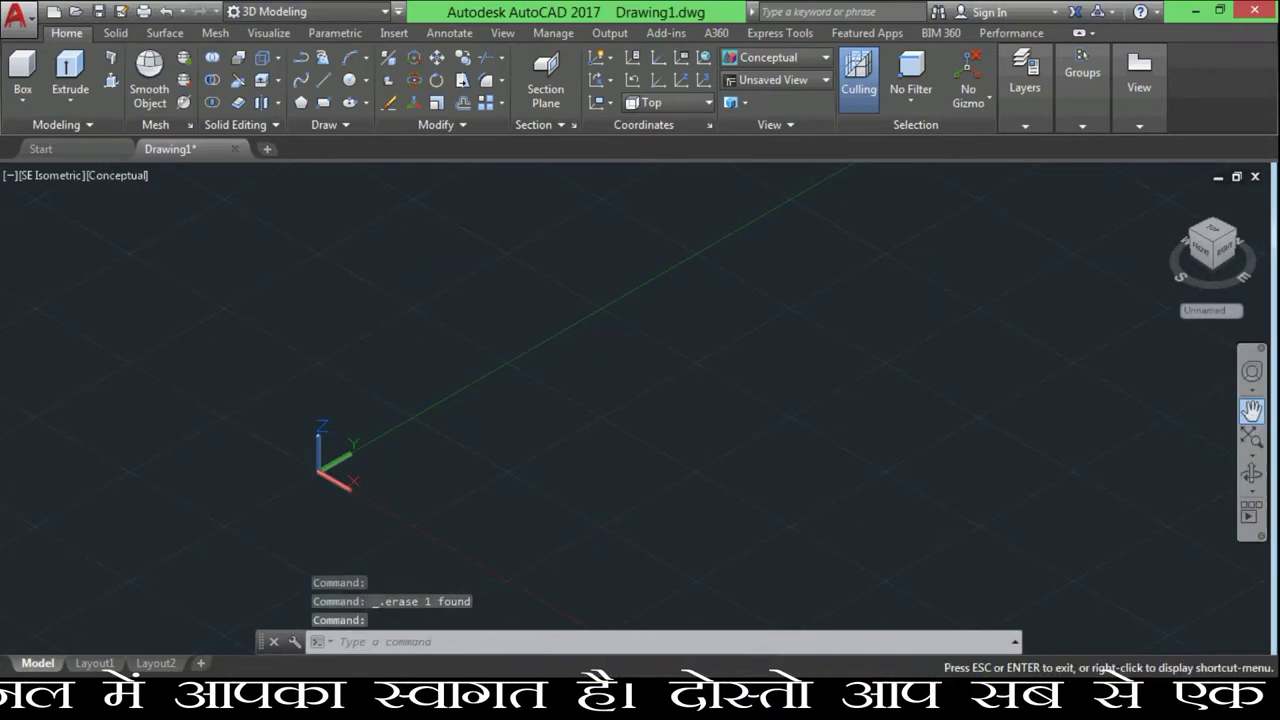
{"action": "left_click_drag", "start_coordinate": [670, 437], "coordinate": [440, 348]}
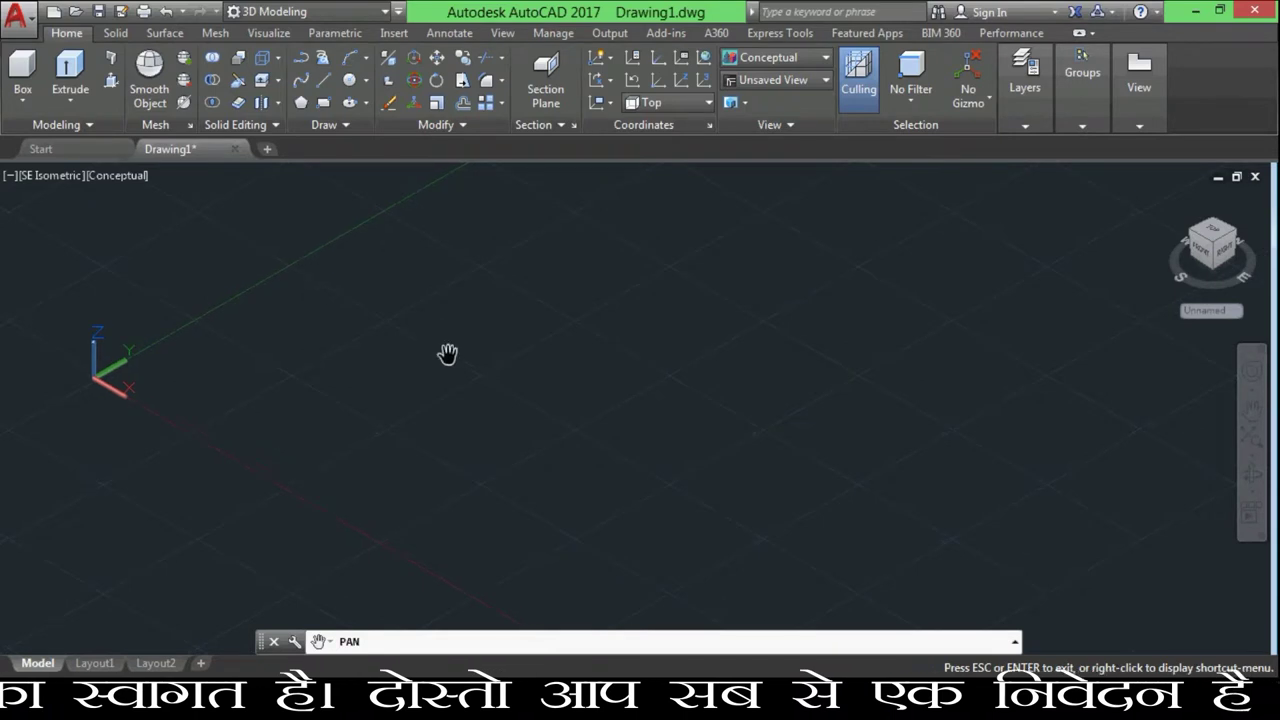
Draw a cylinder from a picked base centre and radius with height 20
{"action": "left_click", "coordinate": [22, 100]}
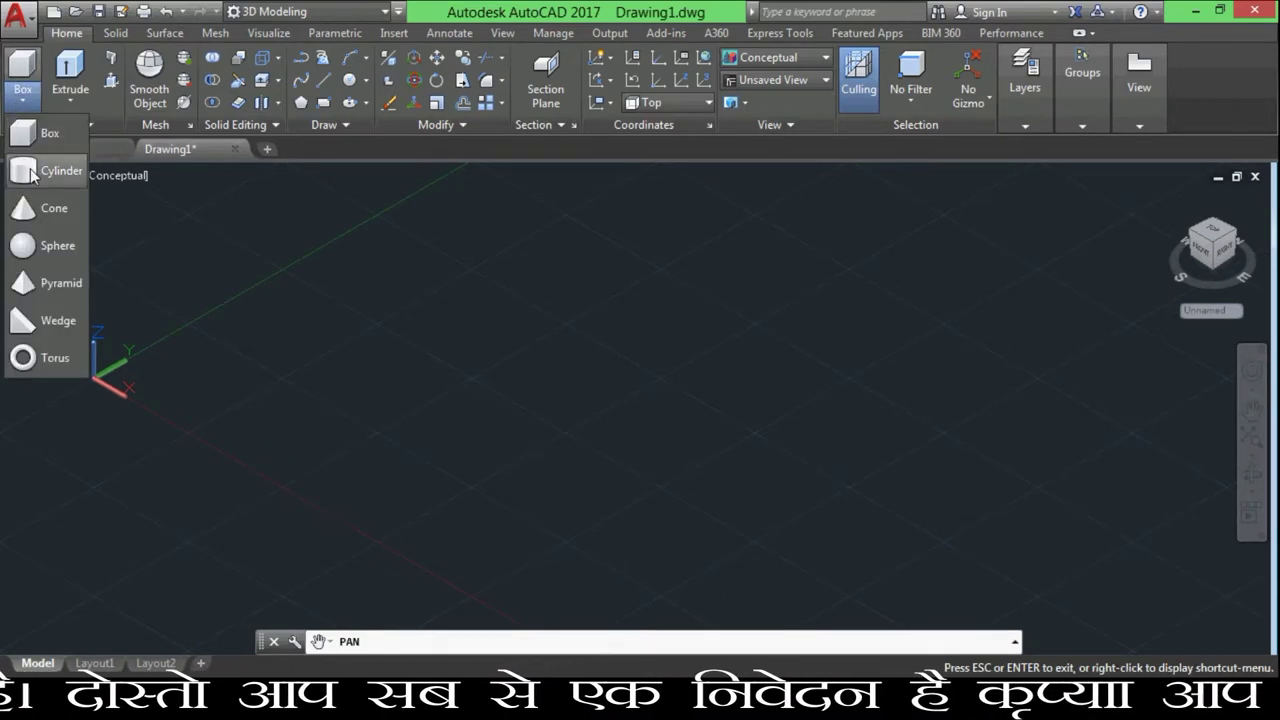
{"action": "left_click", "coordinate": [37, 176]}
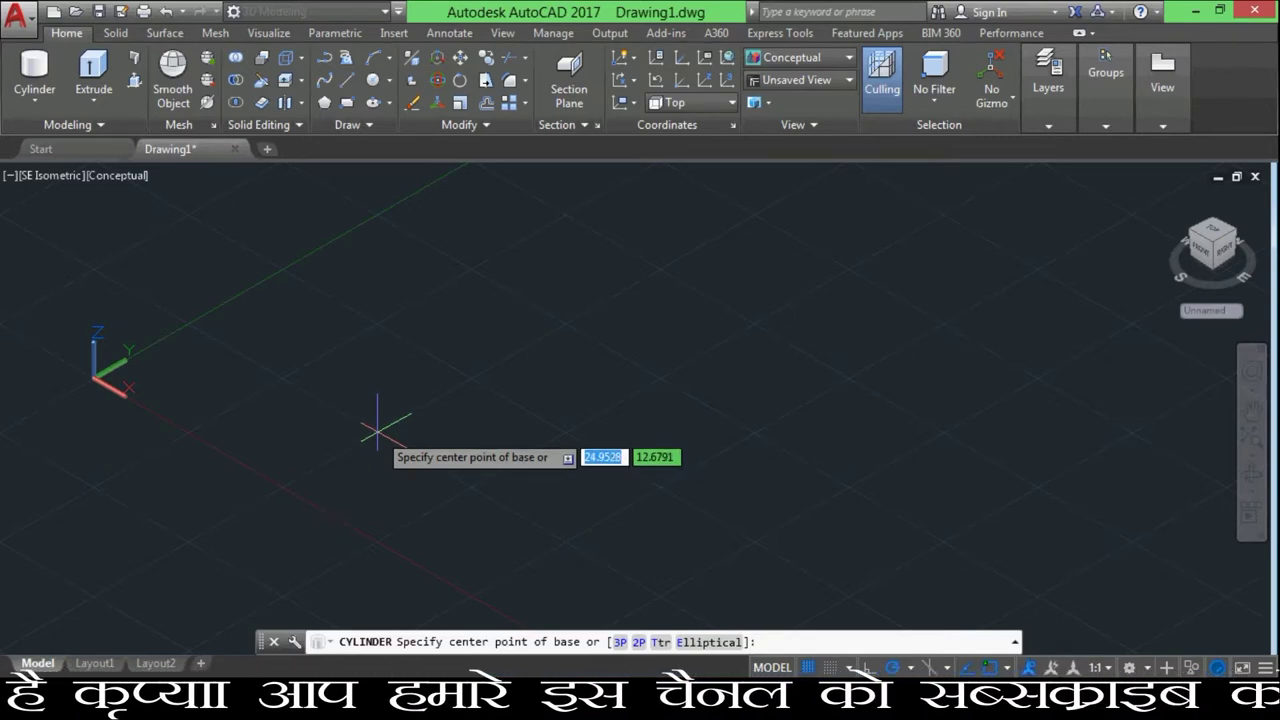
{"action": "left_click", "coordinate": [377, 430]}
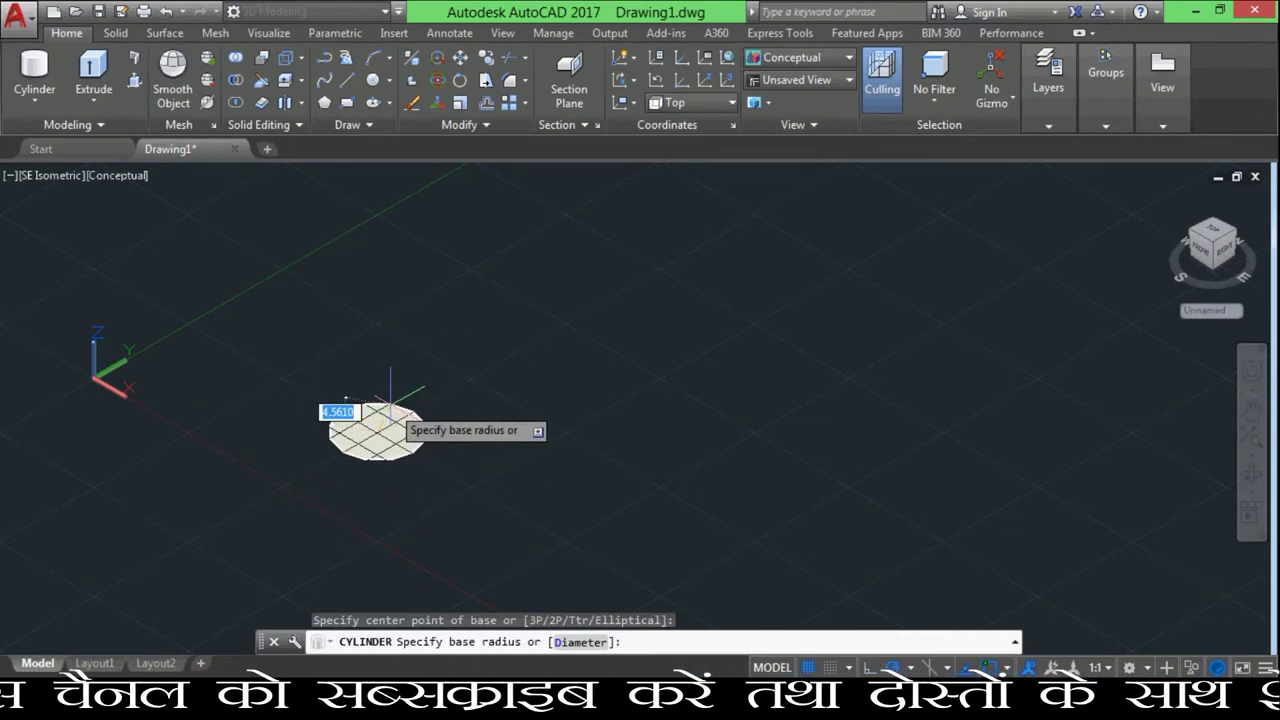
{"action": "type", "text": "5"}
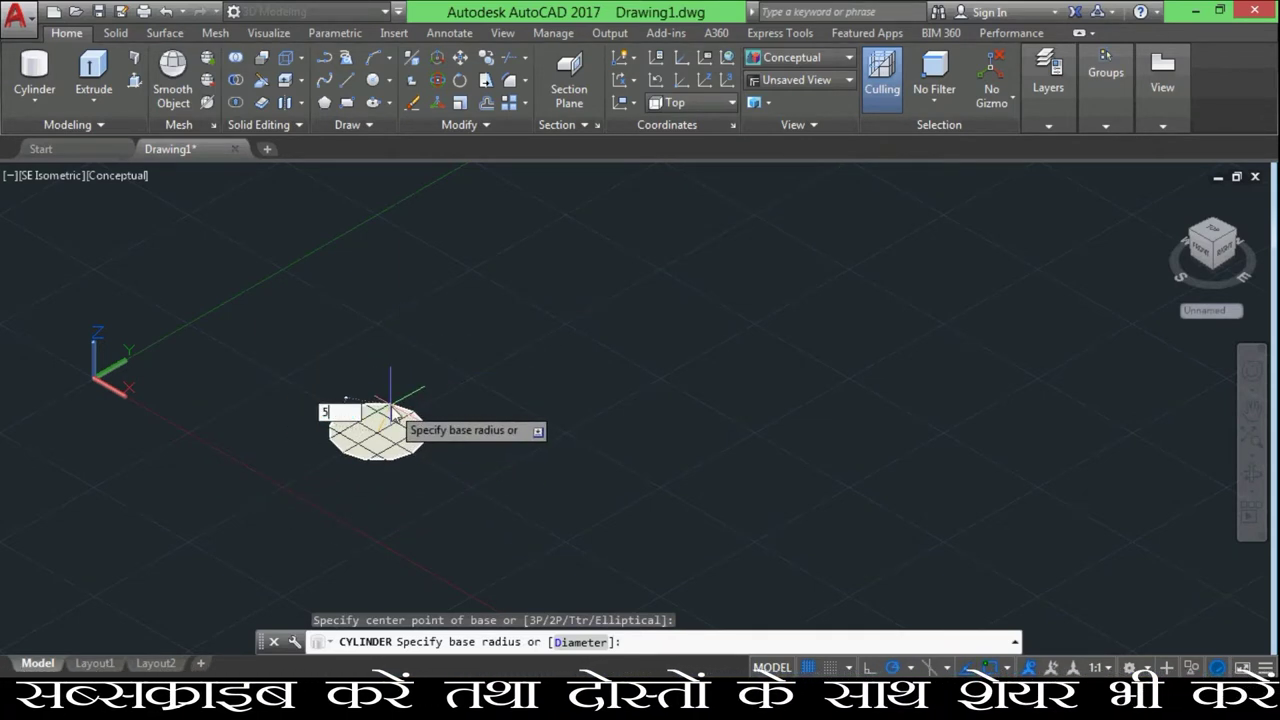
{"action": "key", "text": "BackSpace"}
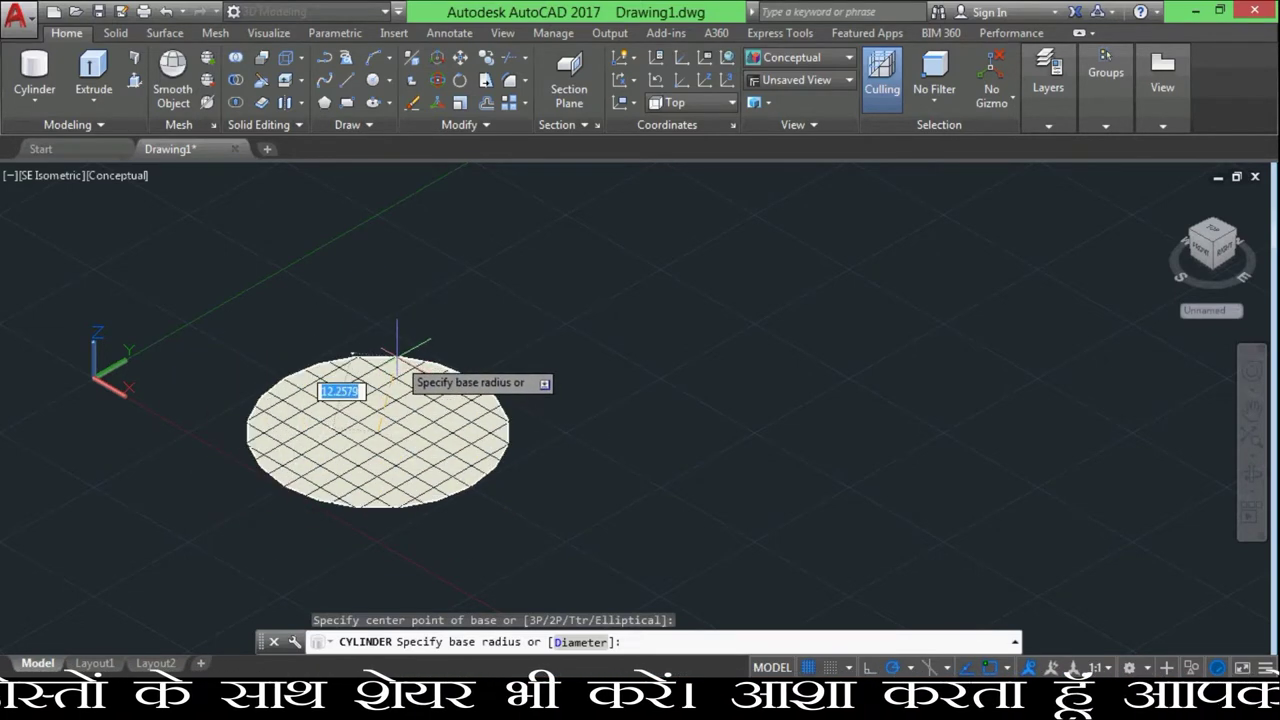
{"action": "left_click", "coordinate": [396, 337]}
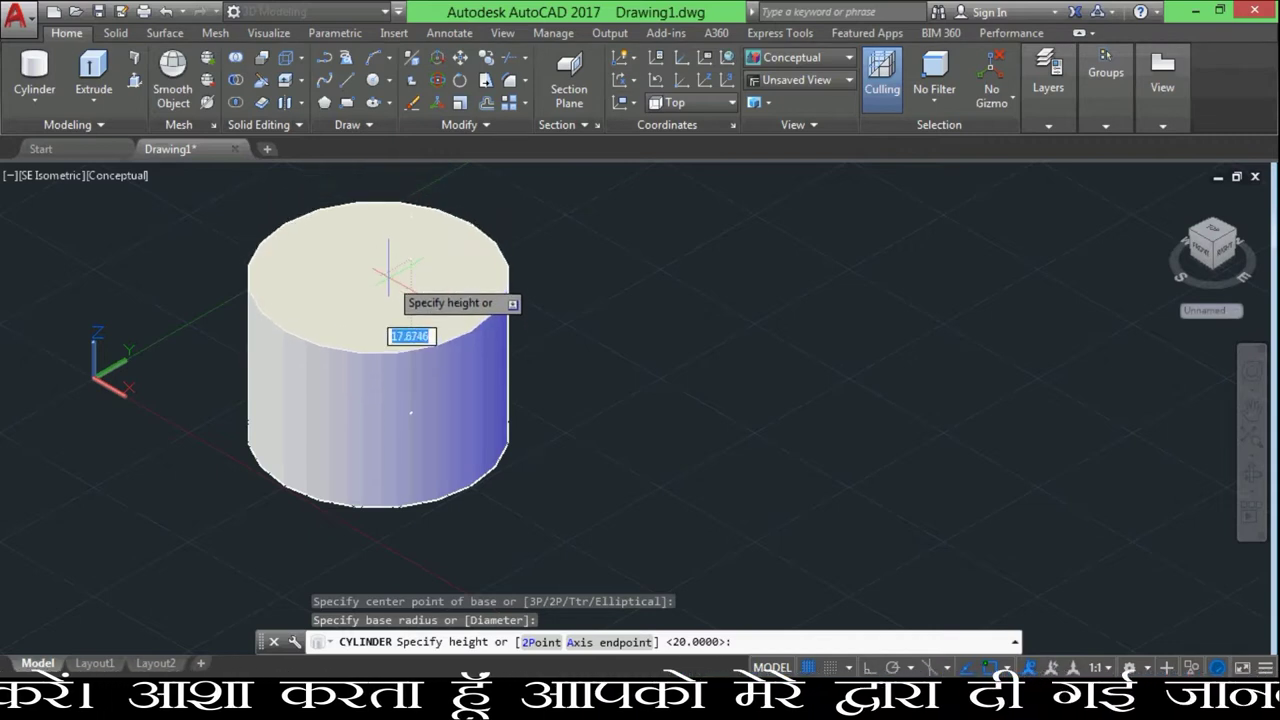
{"action": "type", "text": "20"}
{"action": "key", "text": "Return"}
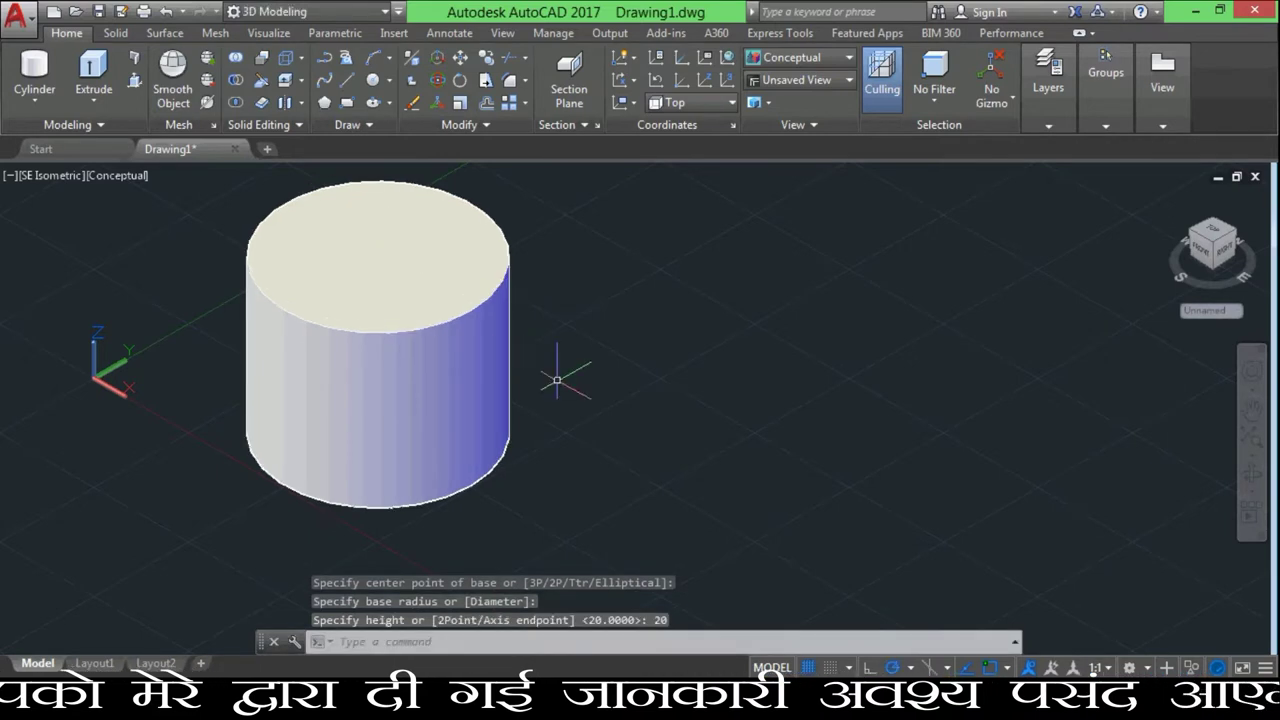
{"action": "scroll", "coordinate": [617, 320], "scroll_direction": "down", "scroll_amount": 3}
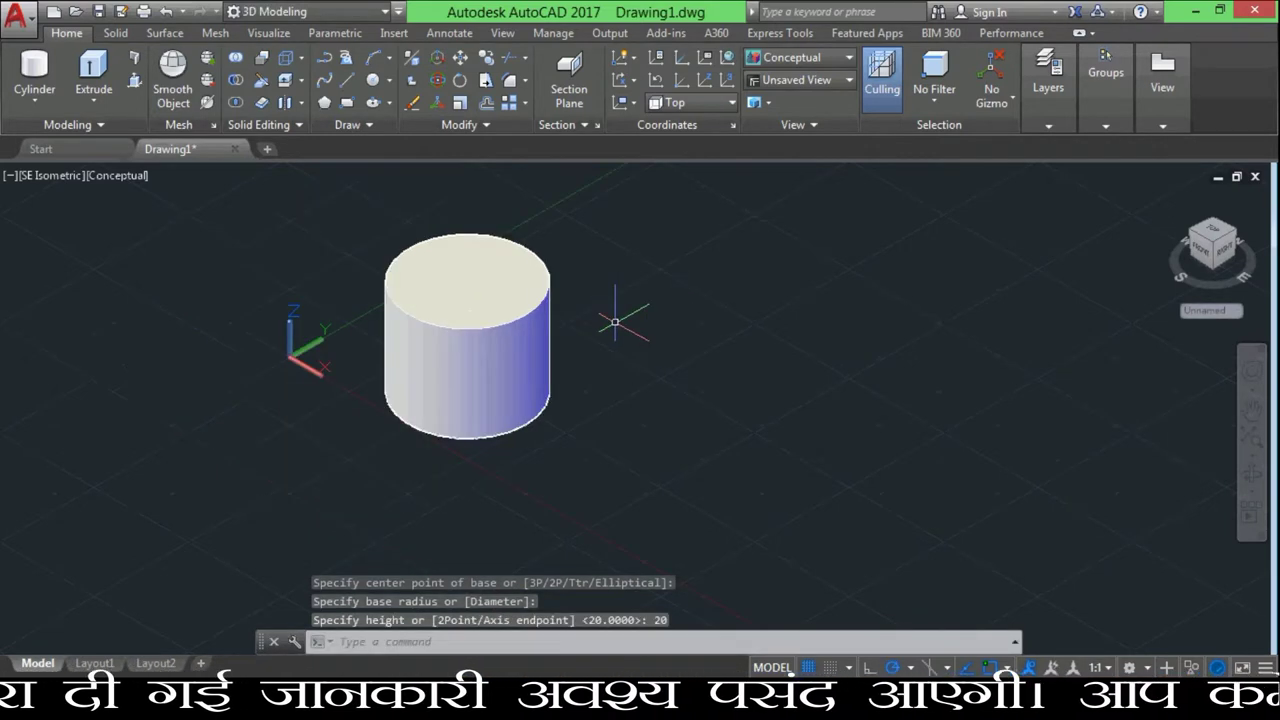
{"action": "scroll", "coordinate": [814, 239], "scroll_direction": "up", "scroll_amount": 2}
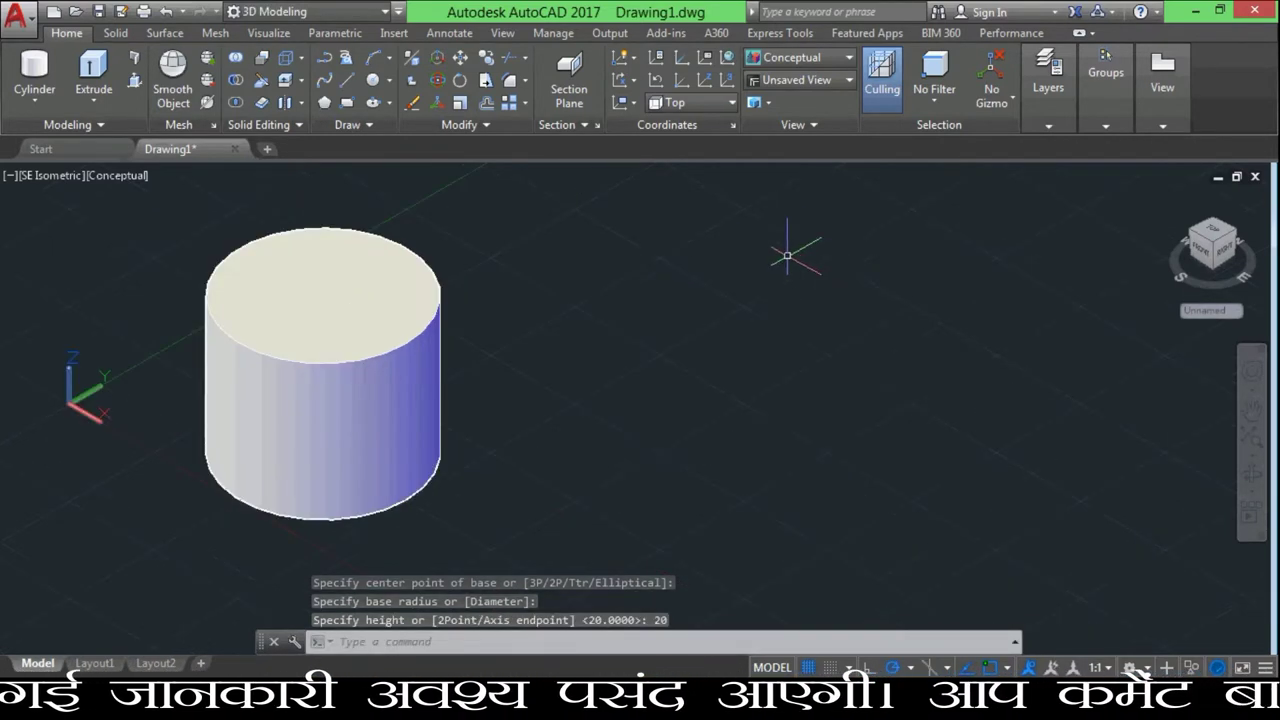
Draw a cone right of the cylinder with base radius 12 and height 15
{"action": "left_click", "coordinate": [45, 99]}
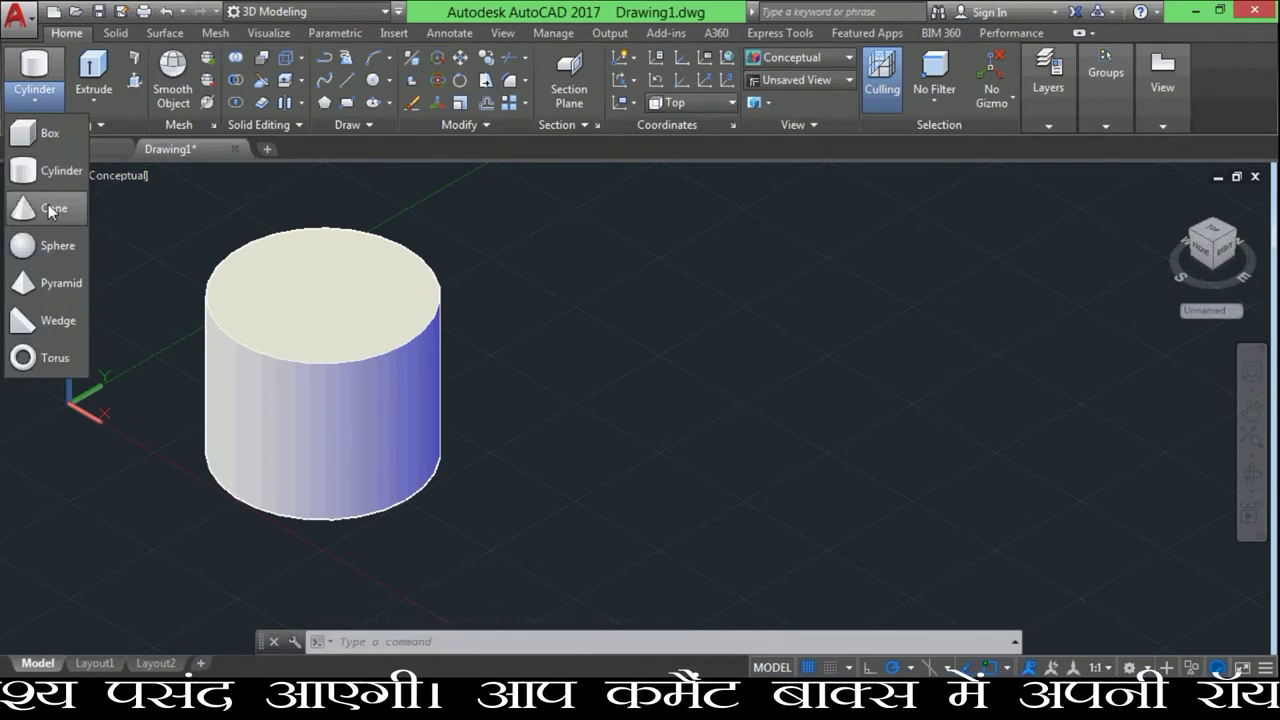
{"action": "left_click", "coordinate": [48, 210]}
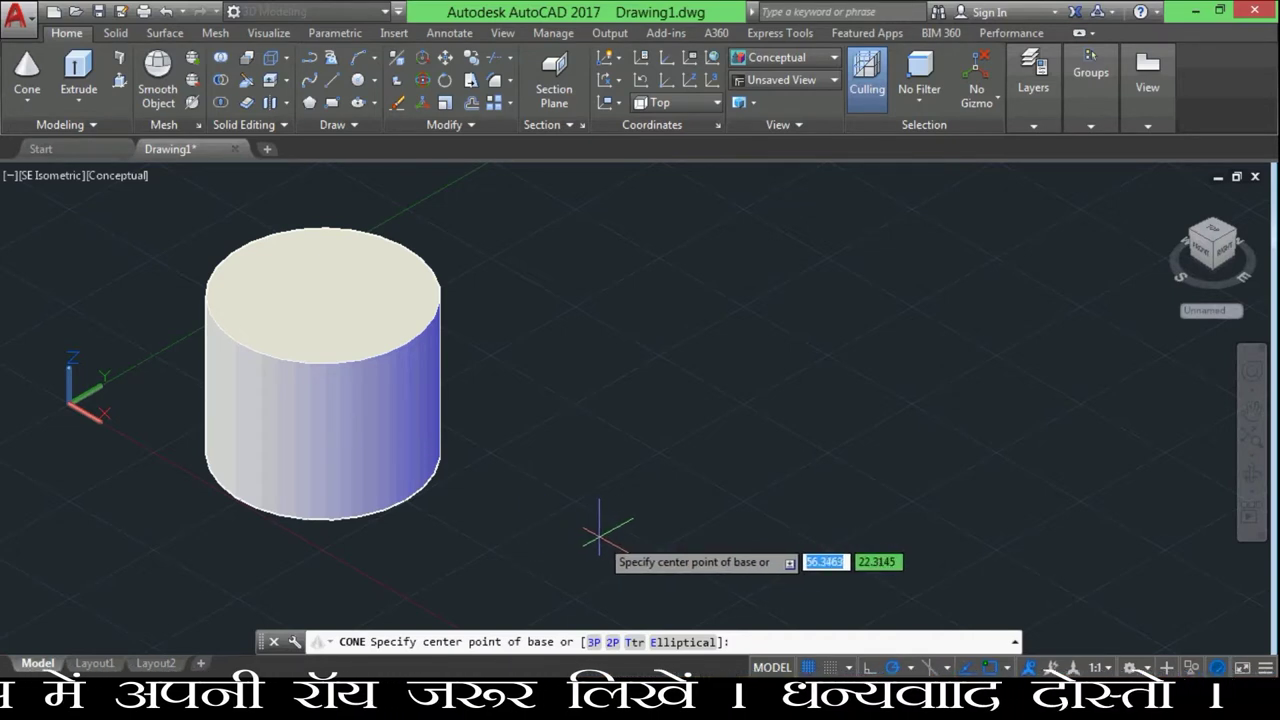
{"action": "left_click", "coordinate": [599, 537]}
{"action": "type", "text": "12"}
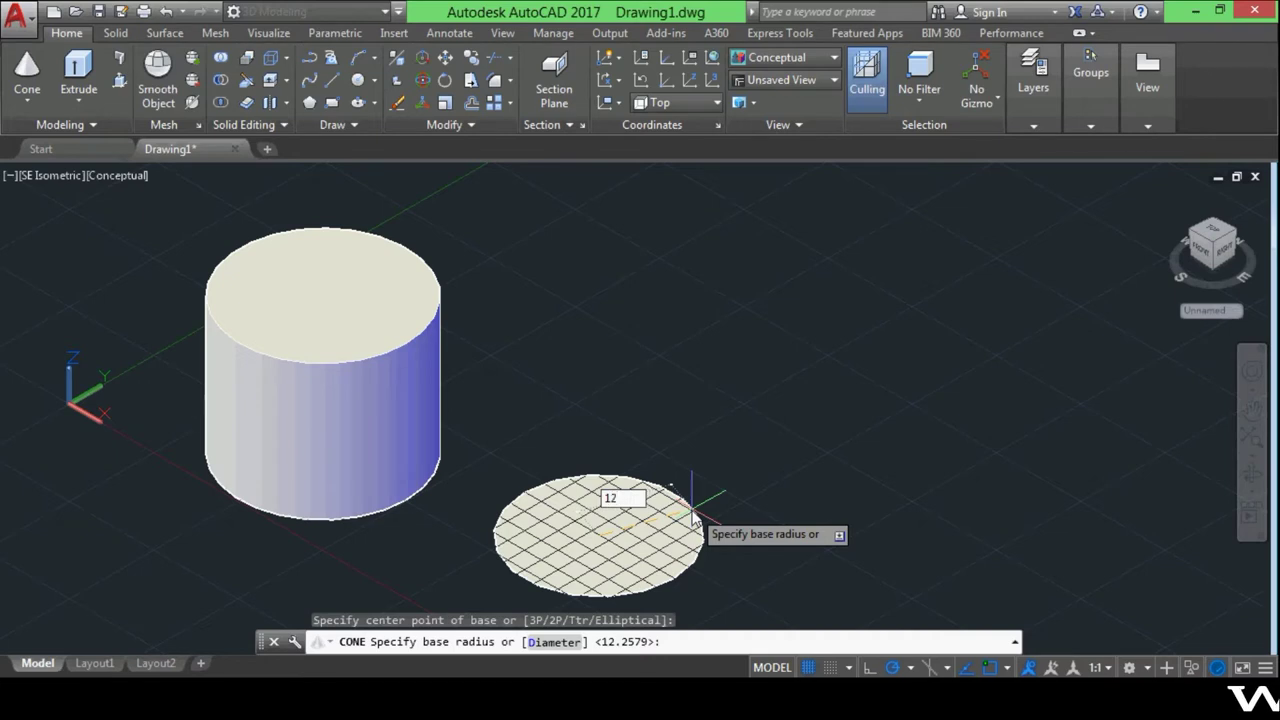
{"action": "key", "text": "Return"}
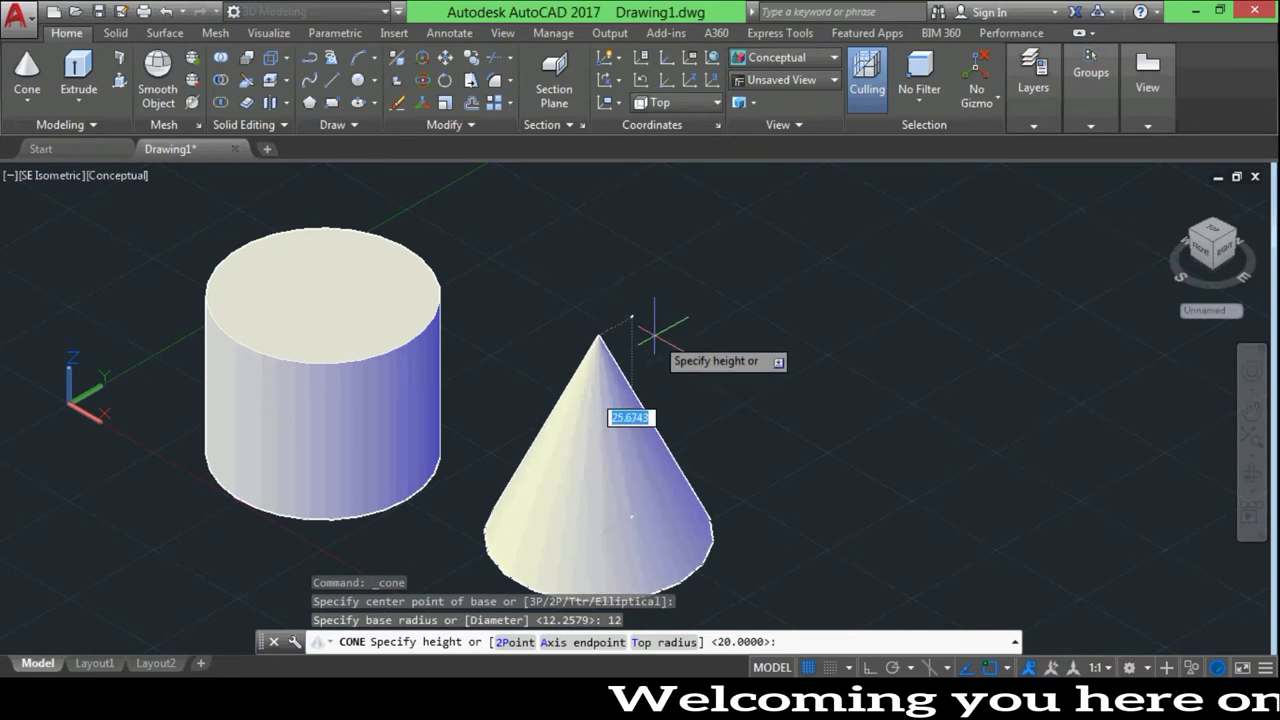
{"action": "type", "text": "15"}
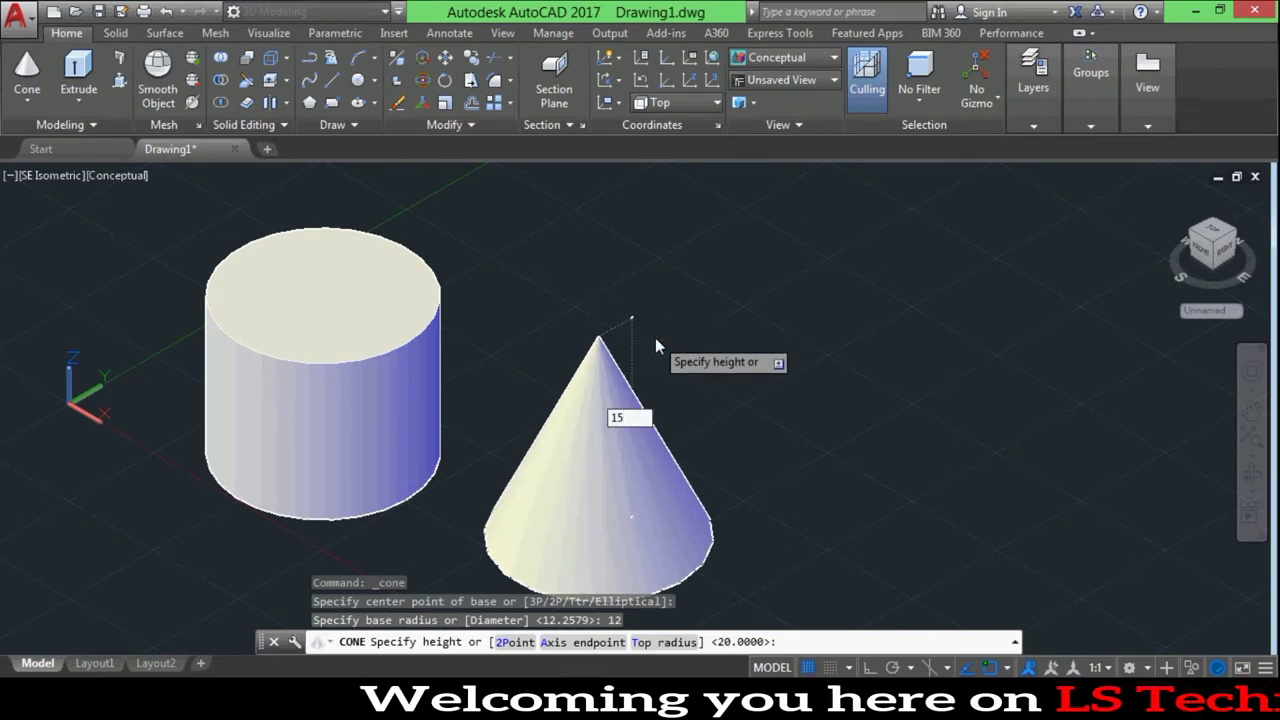
{"action": "key", "text": "Return"}
{"action": "scroll", "coordinate": [695, 375], "scroll_direction": "down", "scroll_amount": 2}
{"action": "scroll", "coordinate": [756, 395], "scroll_direction": "up", "scroll_amount": 2}
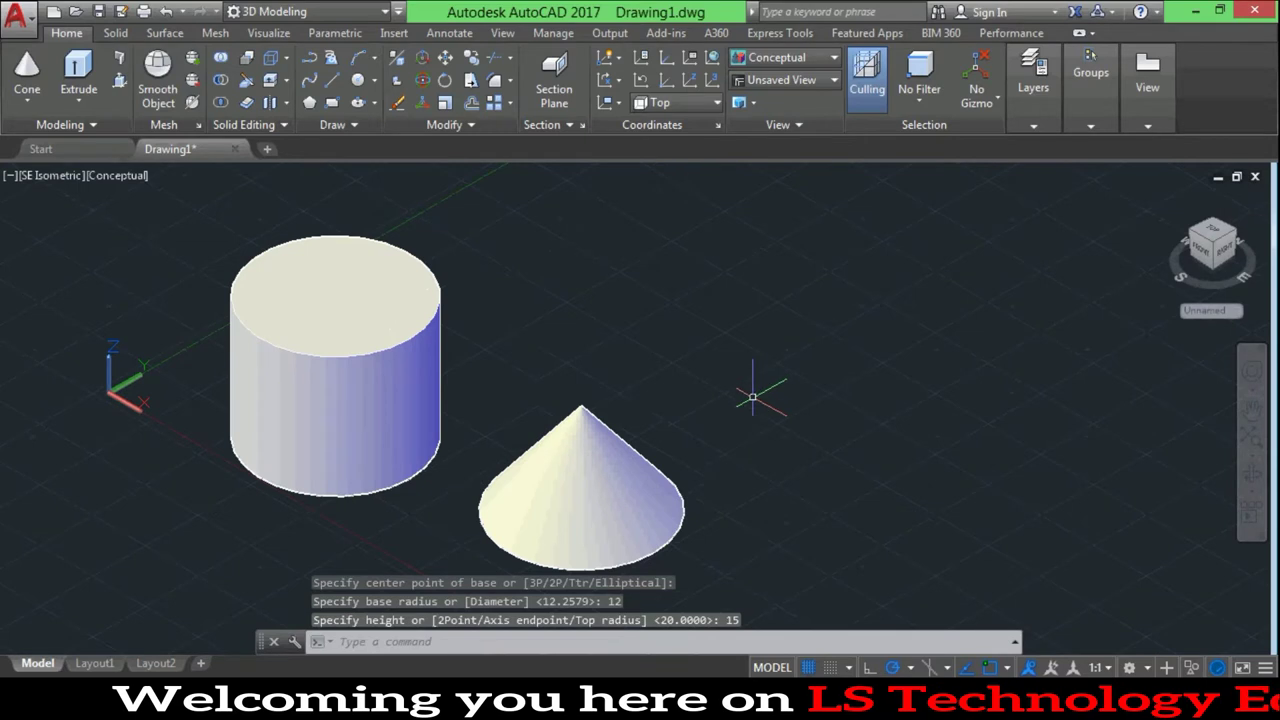
Place a sphere of radius 12 with its centre to the right of the cone
{"action": "left_click", "coordinate": [31, 104]}
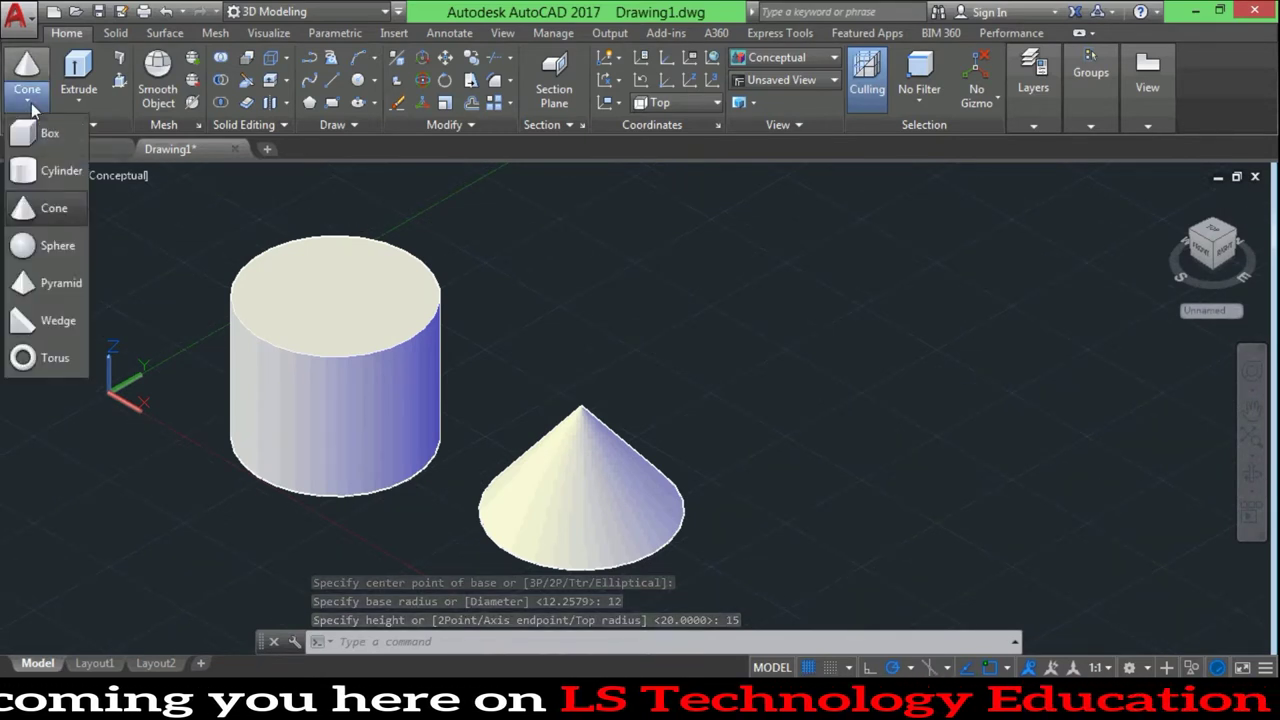
{"action": "left_click", "coordinate": [53, 245]}
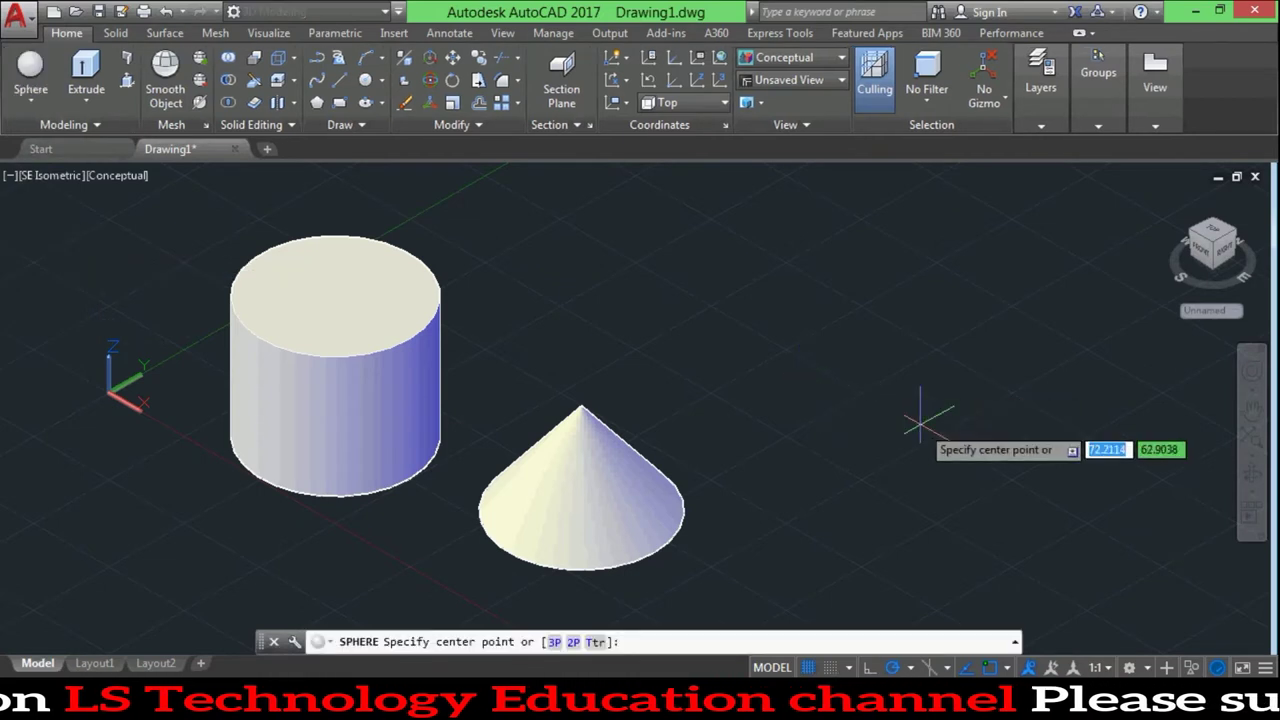
{"action": "left_click", "coordinate": [846, 476]}
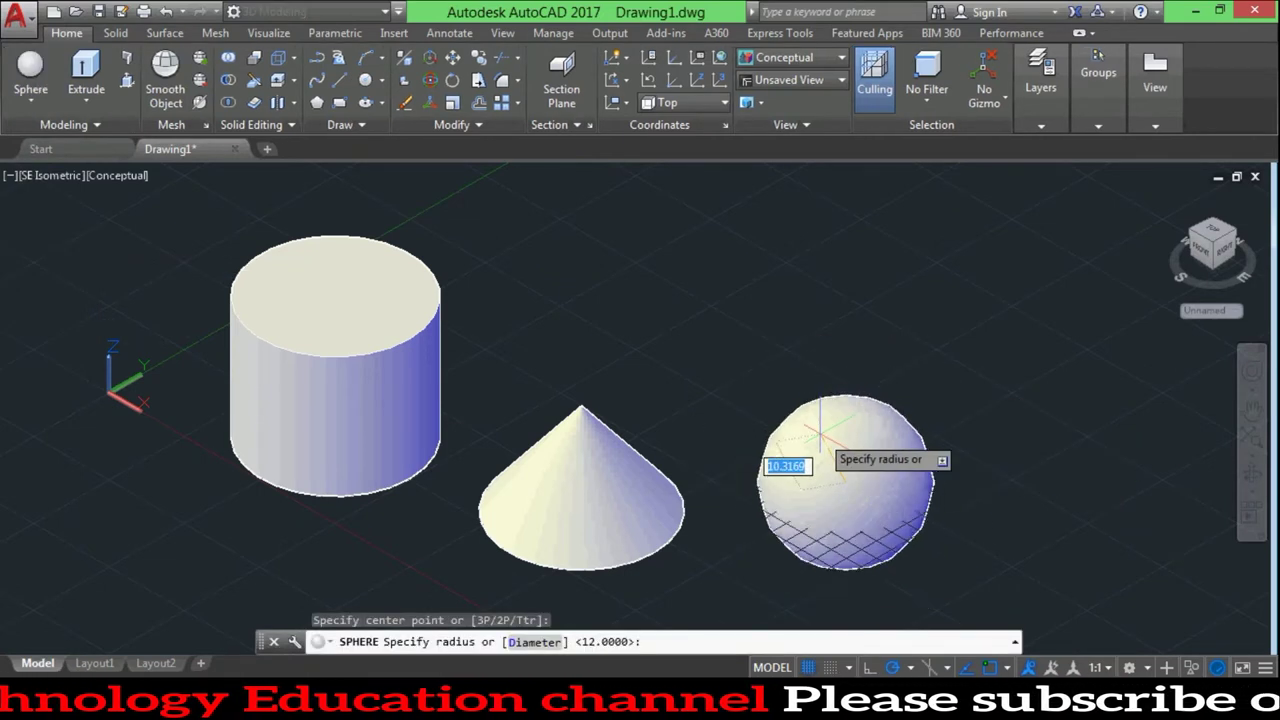
{"action": "left_click", "coordinate": [814, 410]}
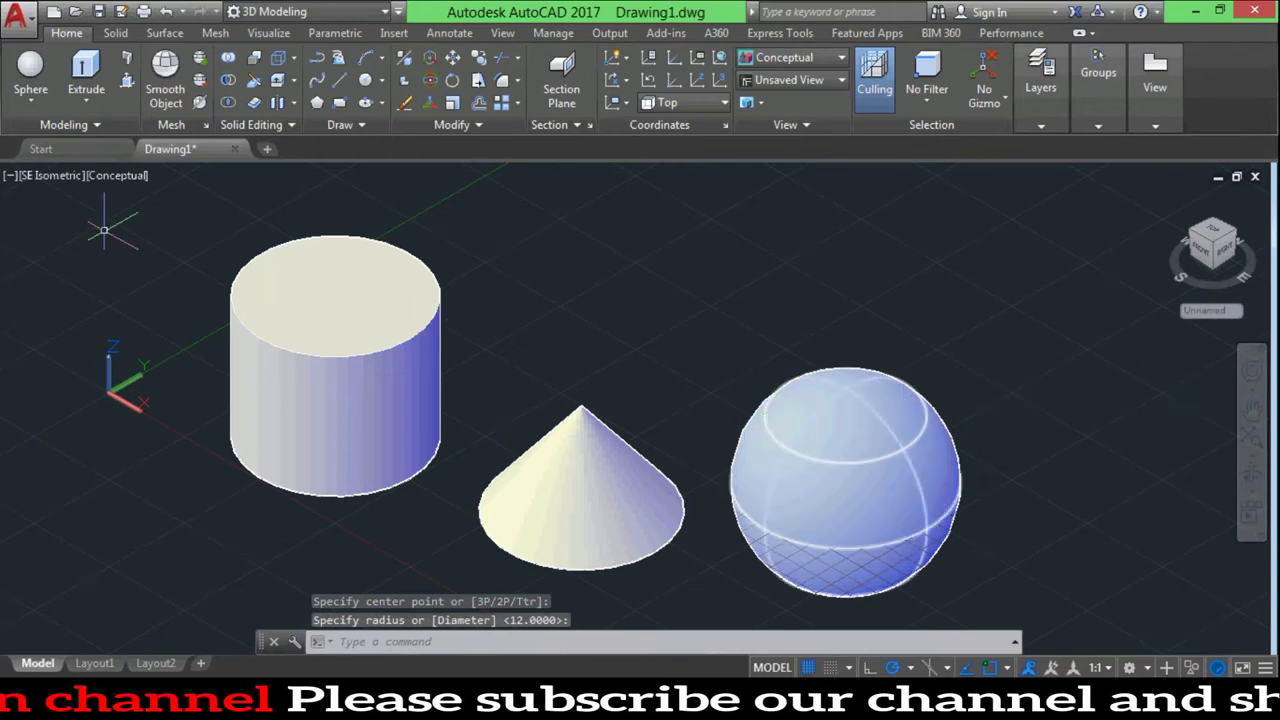
Draw a four-sided pyramid behind the cone with base radius 12 and height 6
{"action": "left_click", "coordinate": [30, 102]}
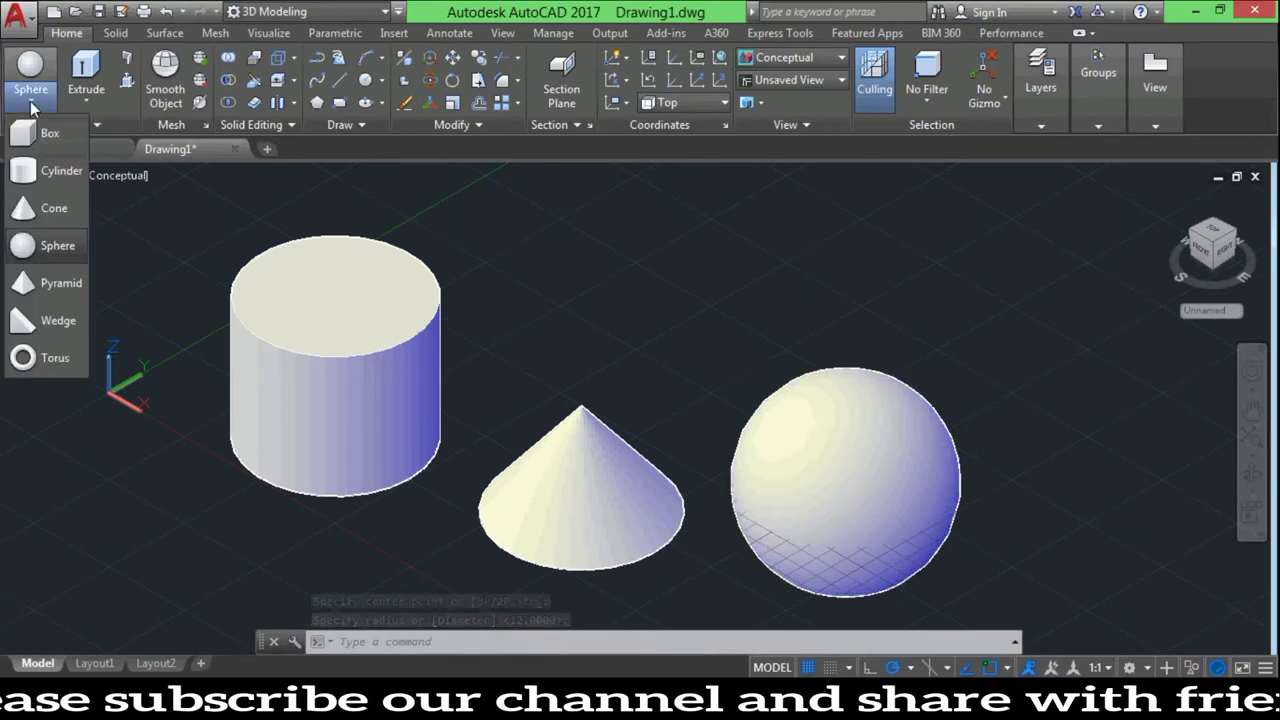
{"action": "left_click", "coordinate": [50, 286]}
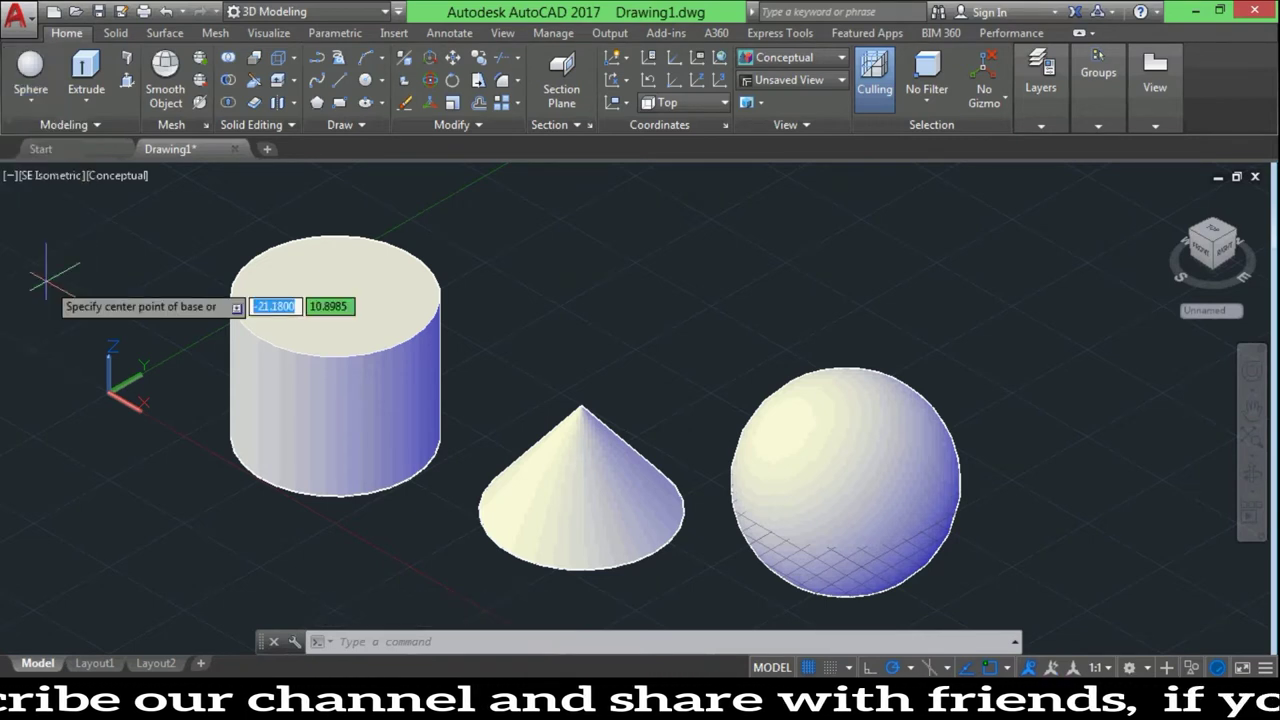
{"action": "left_click", "coordinate": [608, 296]}
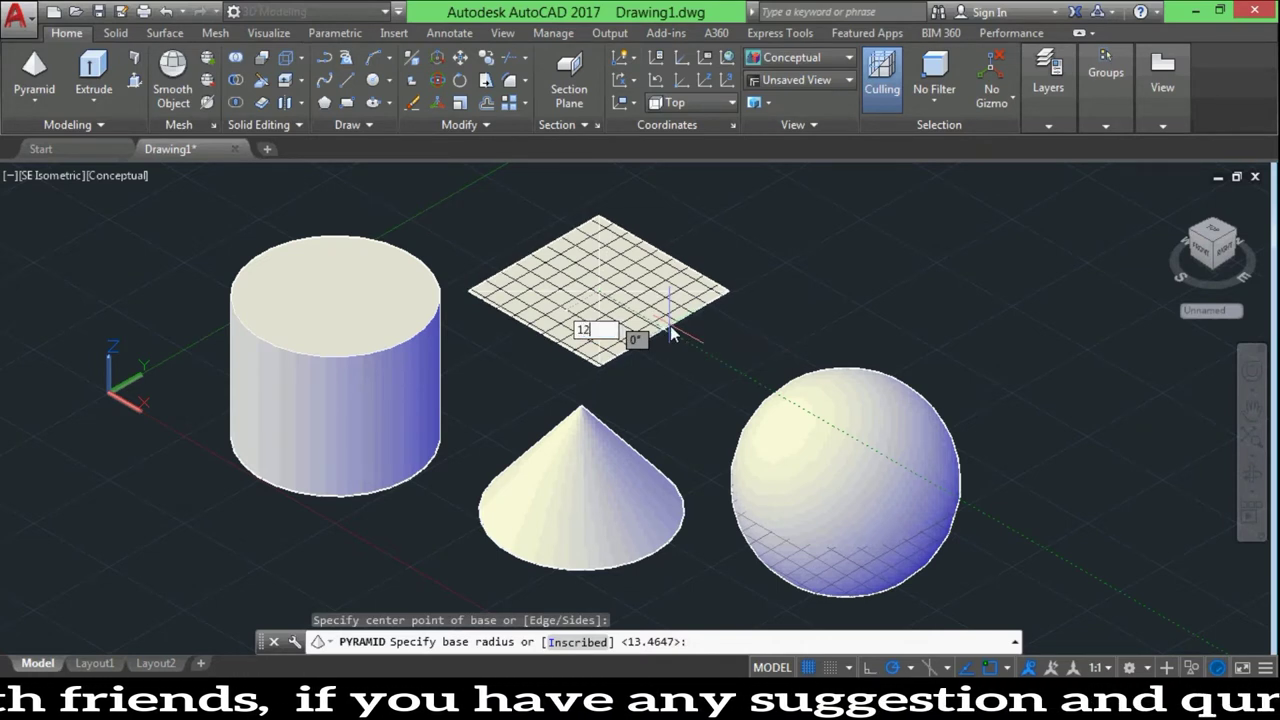
{"action": "type", "text": "12"}
{"action": "key", "text": "Return"}
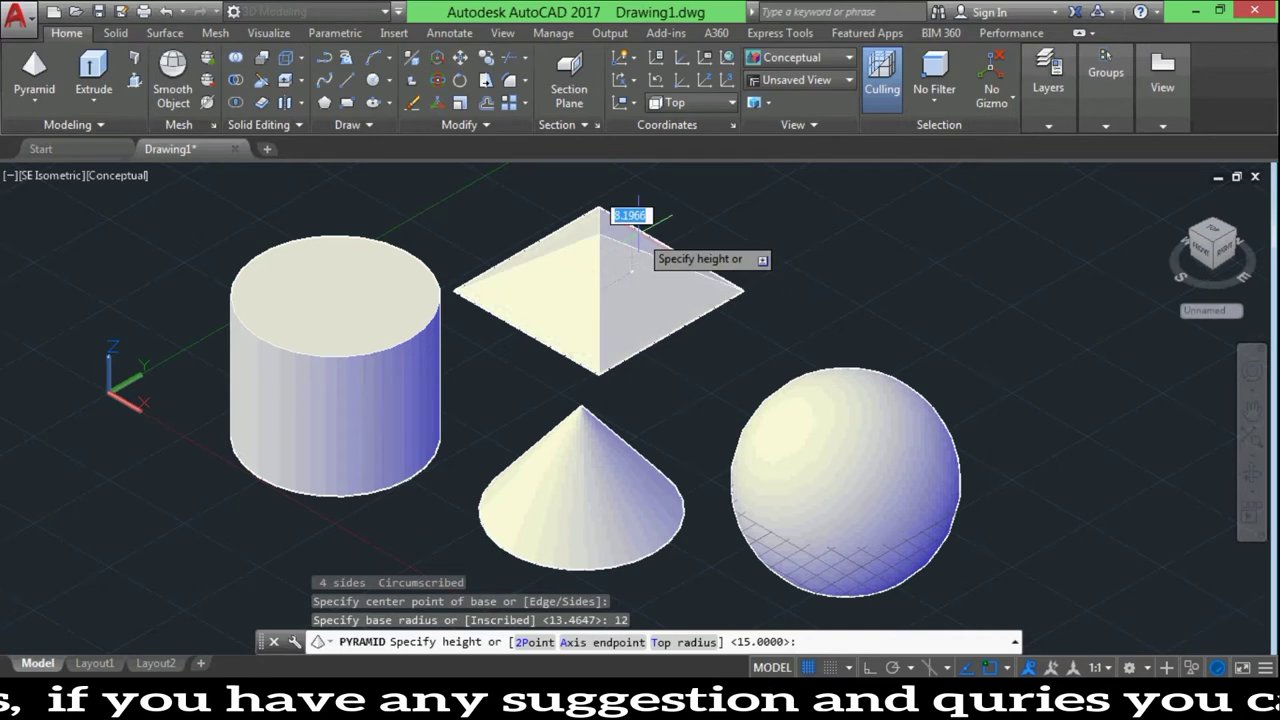
{"action": "type", "text": "6"}
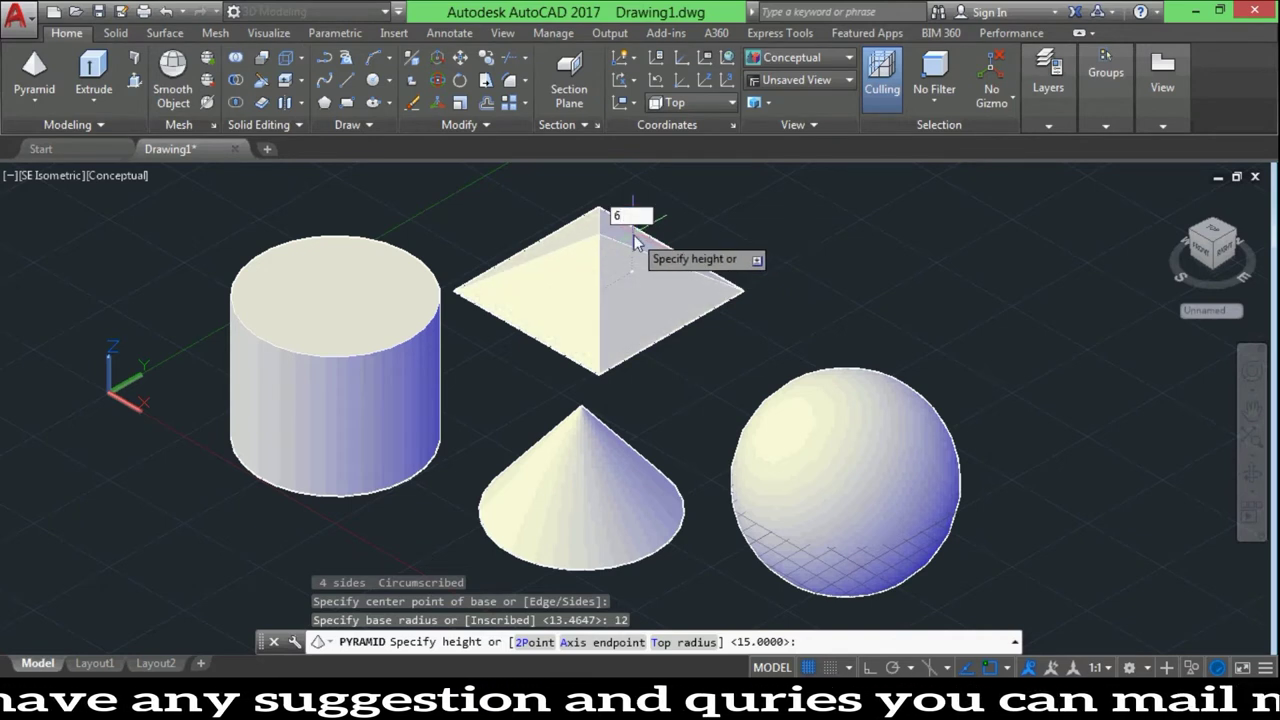
{"action": "key", "text": "Return"}
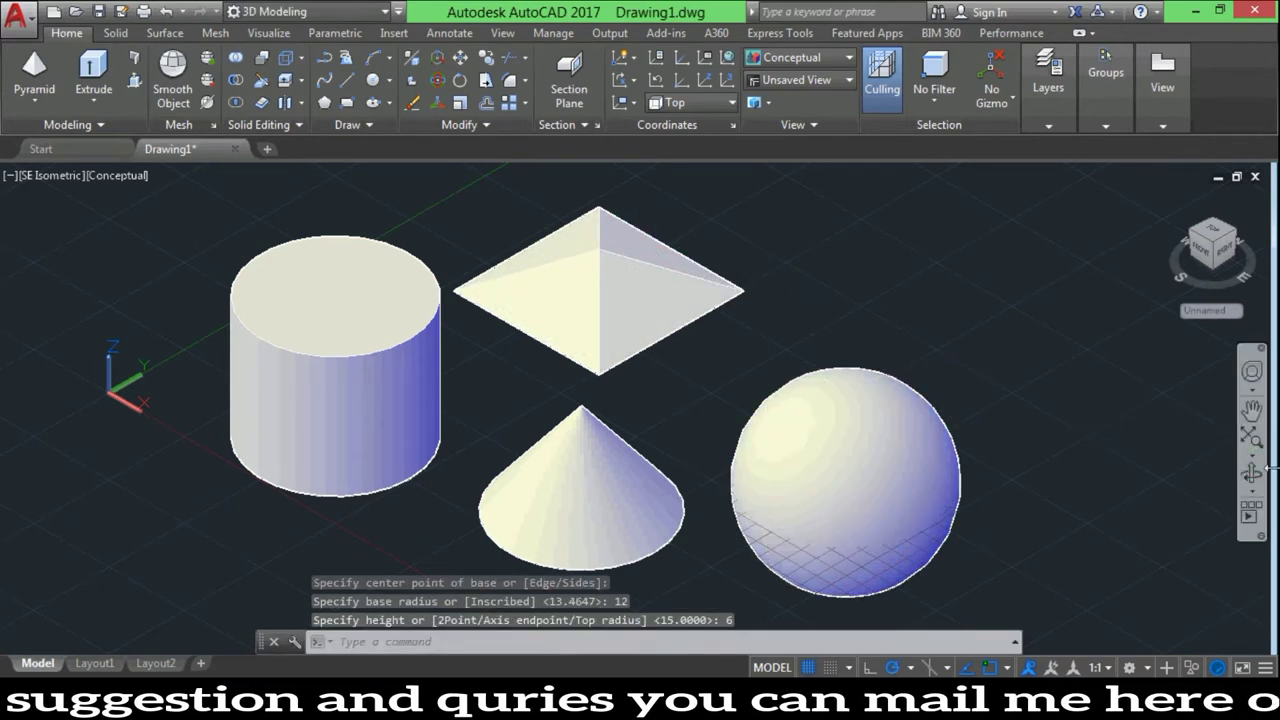
Pan and zoom the view so the scene shifts to the left
{"action": "left_click", "coordinate": [1251, 410]}
{"action": "left_click_drag", "start_coordinate": [905, 383], "coordinate": [726, 423]}
{"action": "scroll", "coordinate": [737, 414], "scroll_direction": "down", "scroll_amount": 2}
{"action": "scroll", "coordinate": [825, 400], "scroll_direction": "down", "scroll_amount": 1}
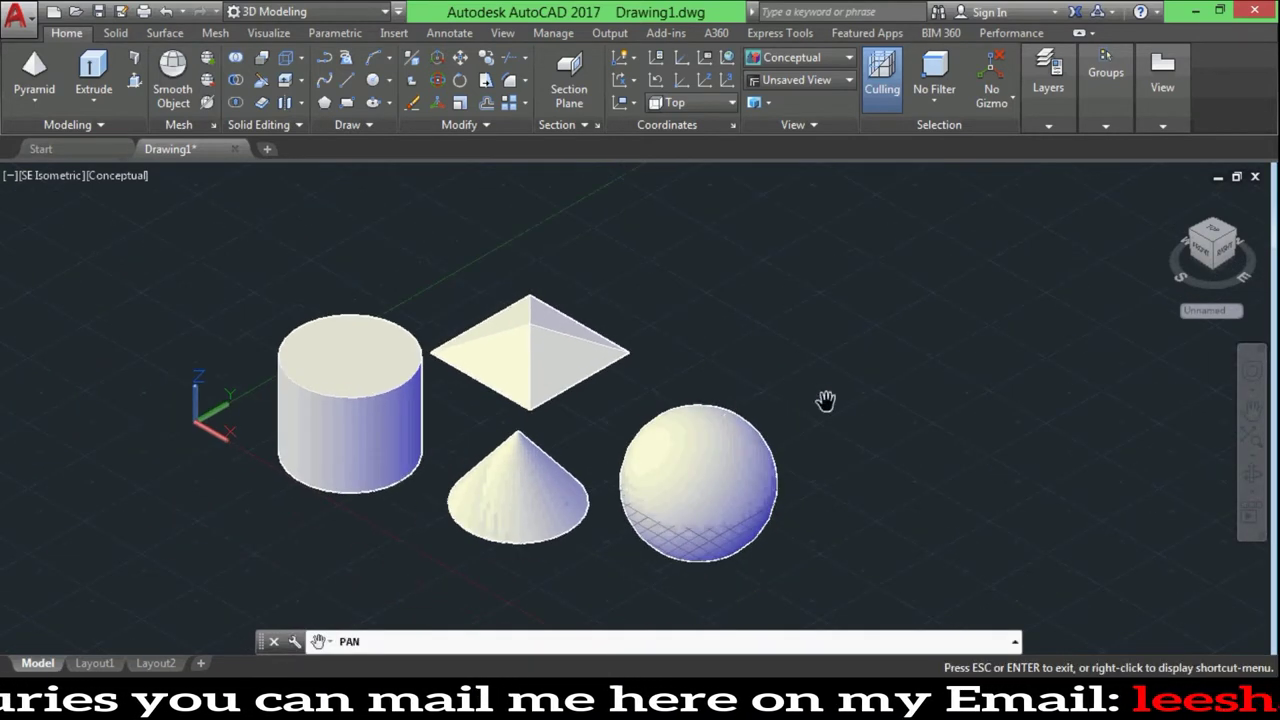
{"action": "mouse_move", "coordinate": [877, 380]}
{"action": "left_mouse_down"}
{"action": "mouse_move", "coordinate": [866, 357]}
{"action": "mouse_move", "coordinate": [877, 371]}
{"action": "mouse_move", "coordinate": [772, 383]}
{"action": "left_mouse_up"}
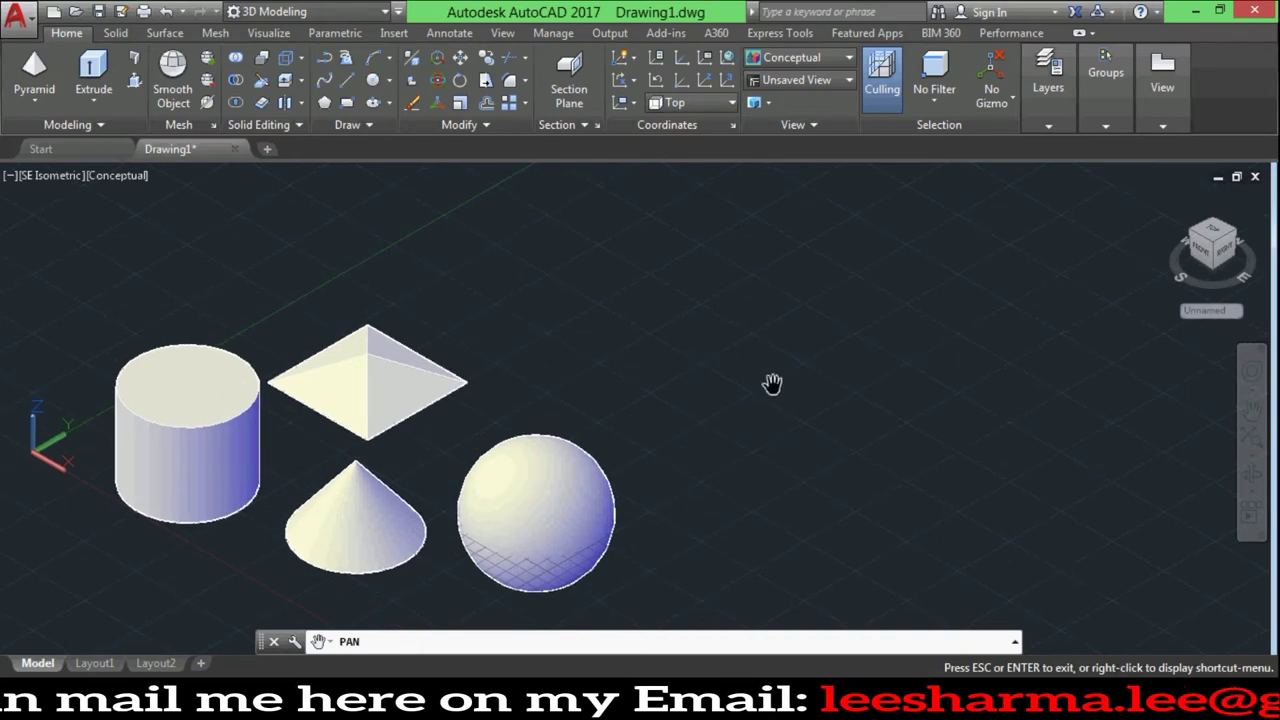
Draw a wedge right of the sphere from two picked base corners and a picked height
{"action": "left_click", "coordinate": [40, 97]}
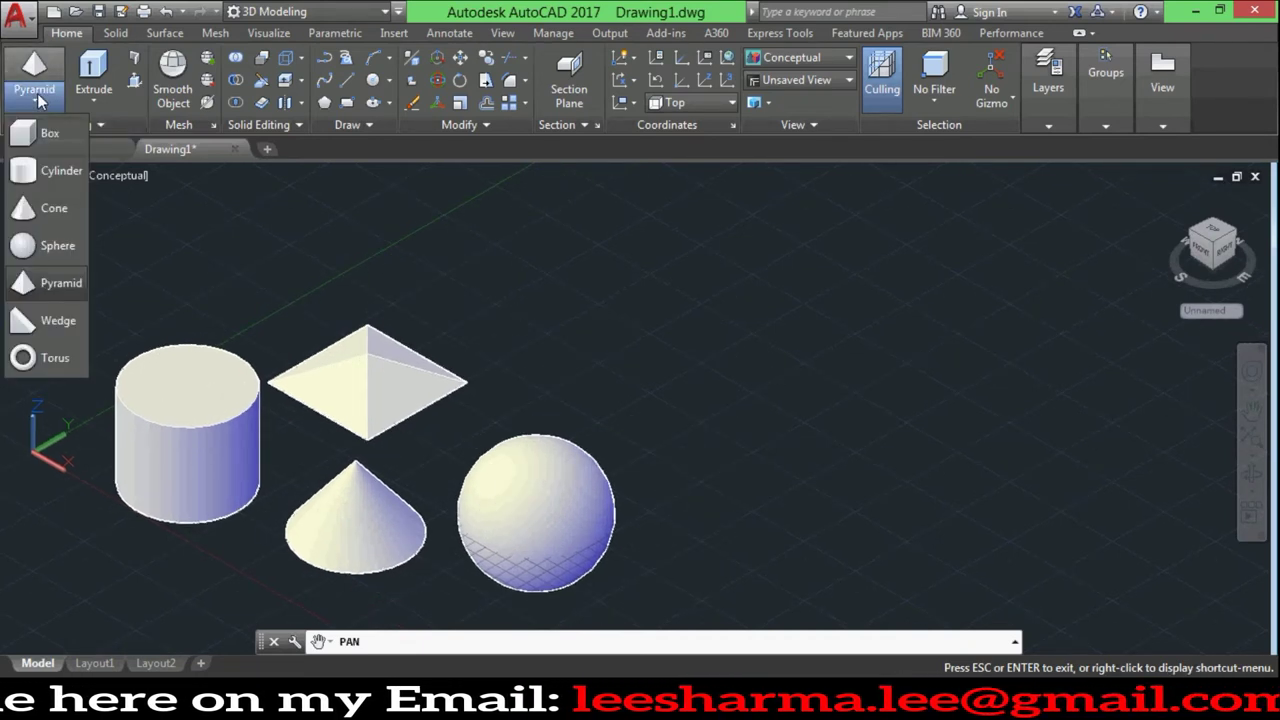
{"action": "left_click", "coordinate": [52, 323]}
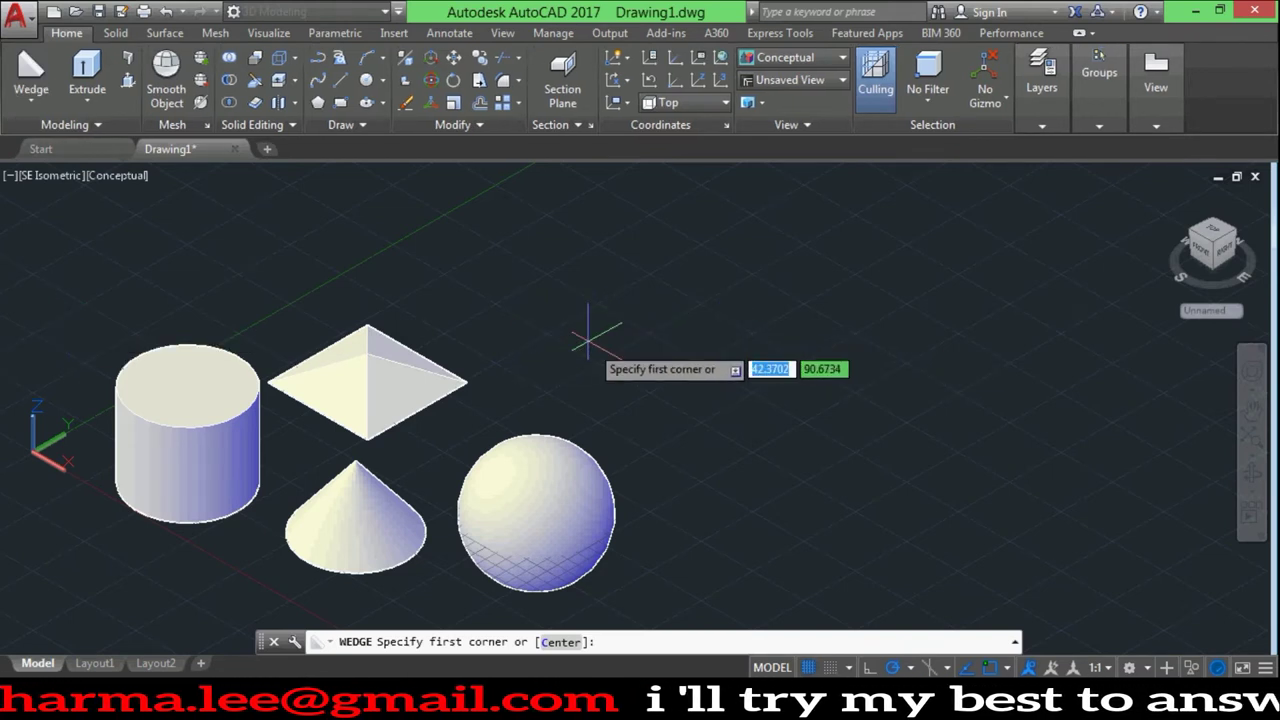
{"action": "left_click", "coordinate": [674, 405]}
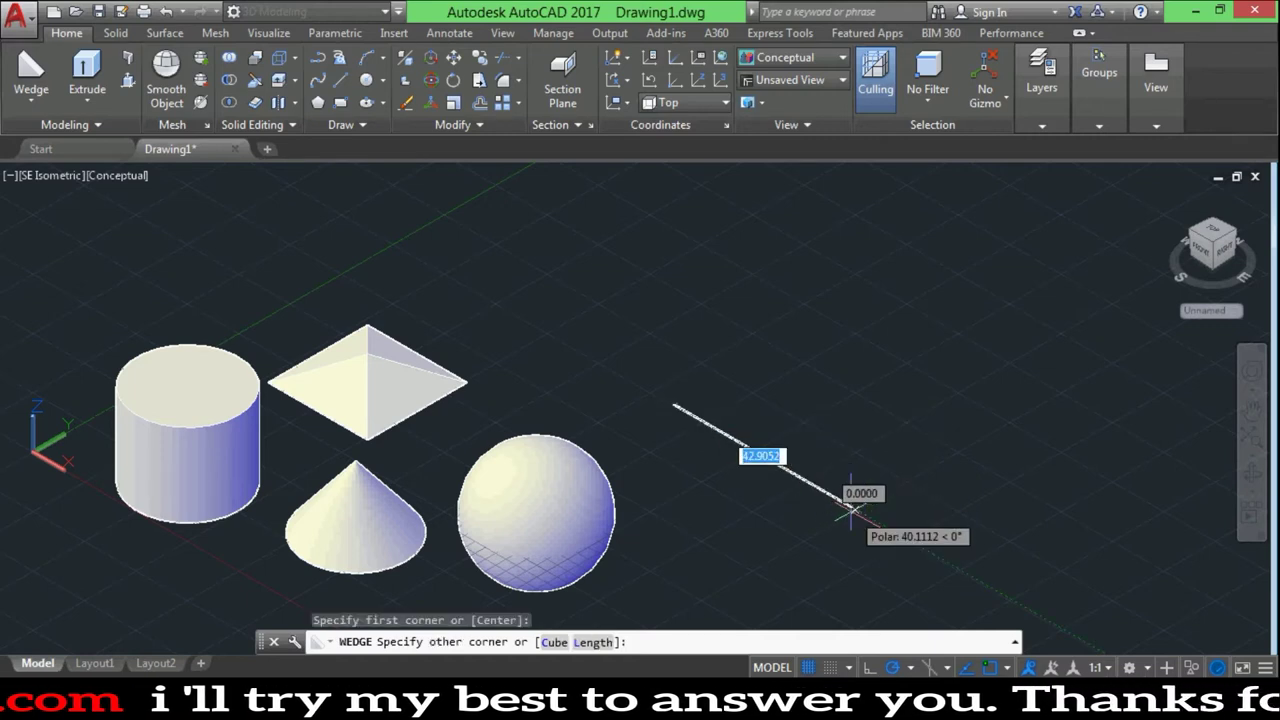
{"action": "left_click", "coordinate": [889, 490]}
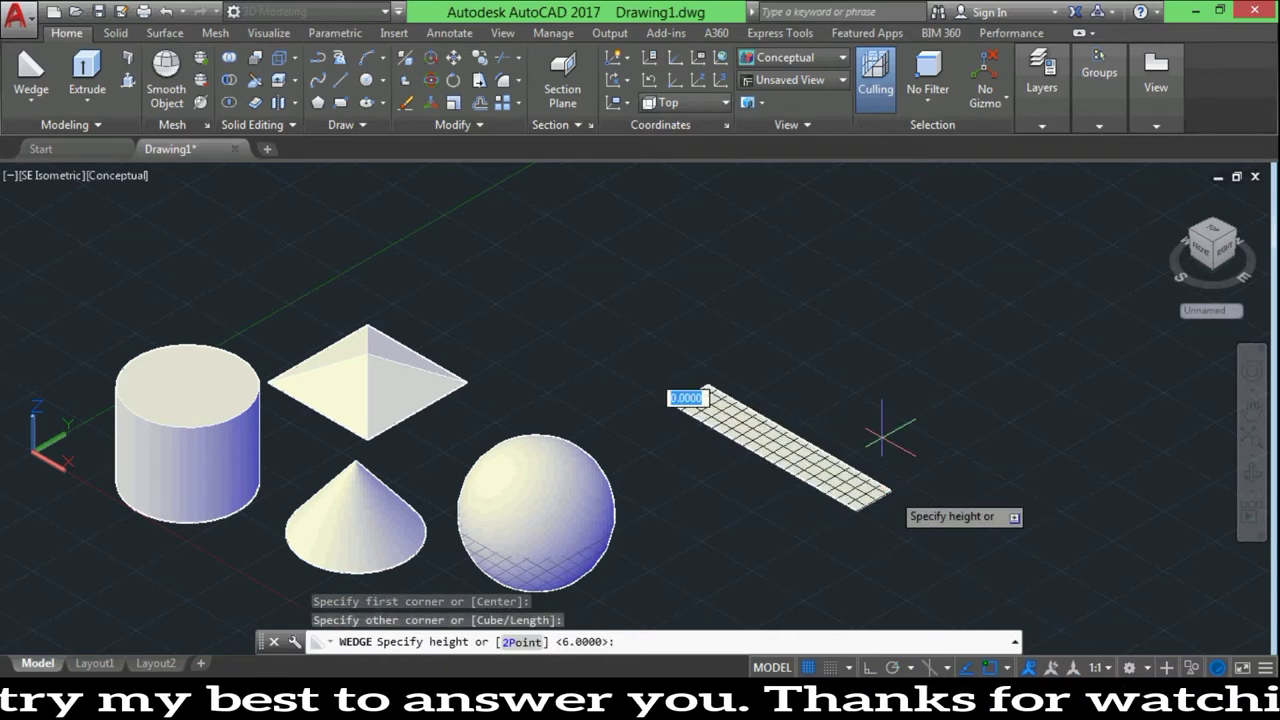
{"action": "left_click", "coordinate": [876, 343]}
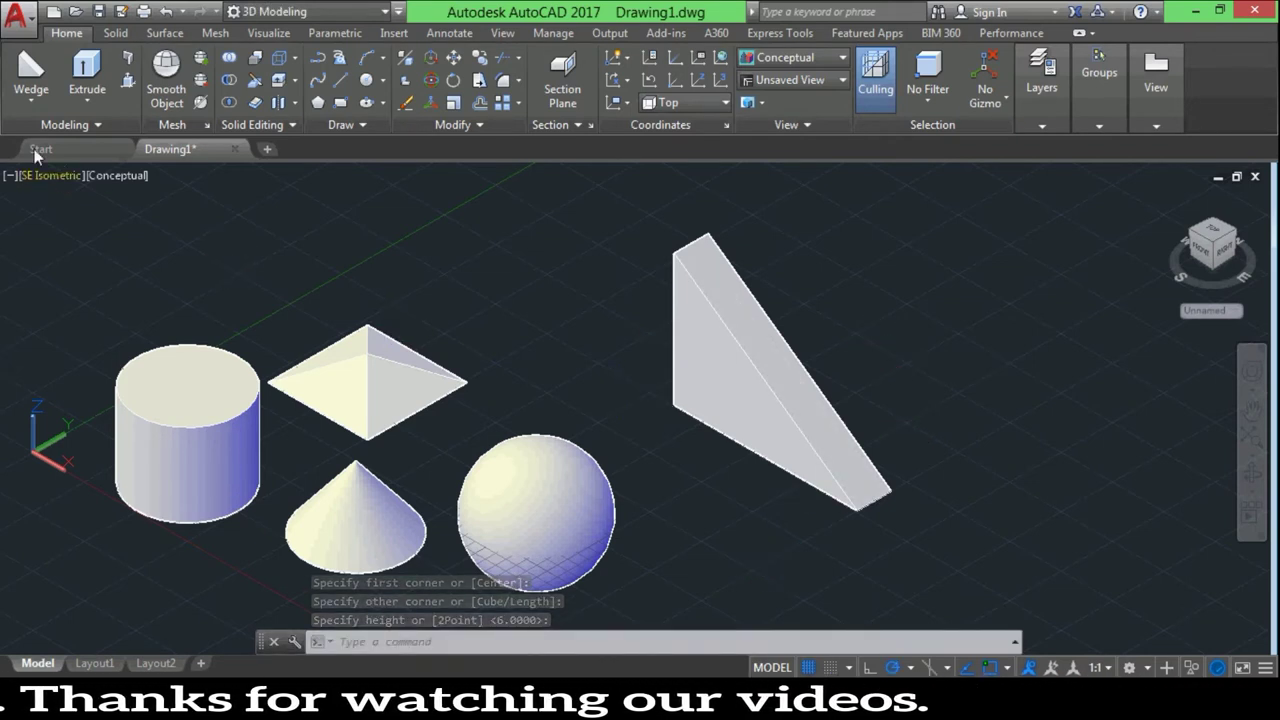
Draw a large torus right of the wedge, picking its centre, overall radius and tube radius
{"action": "left_click", "coordinate": [30, 101]}
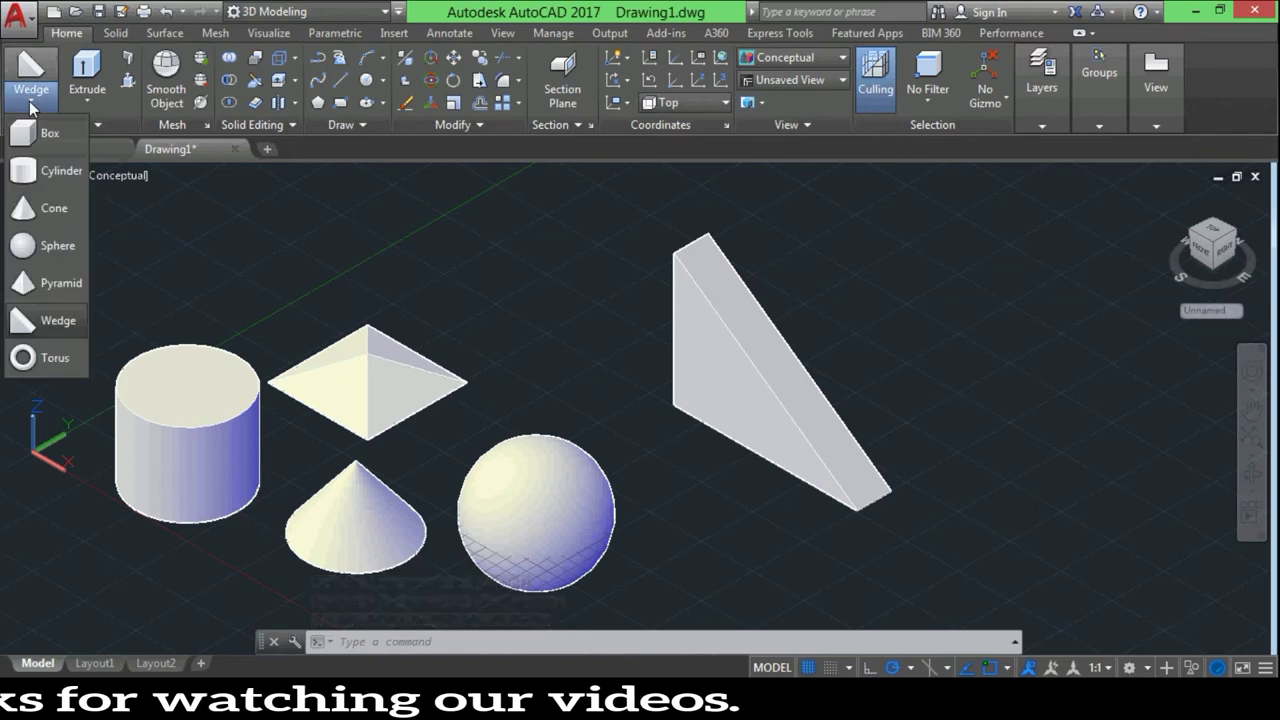
{"action": "left_click", "coordinate": [54, 358]}
{"action": "left_click", "coordinate": [921, 418]}
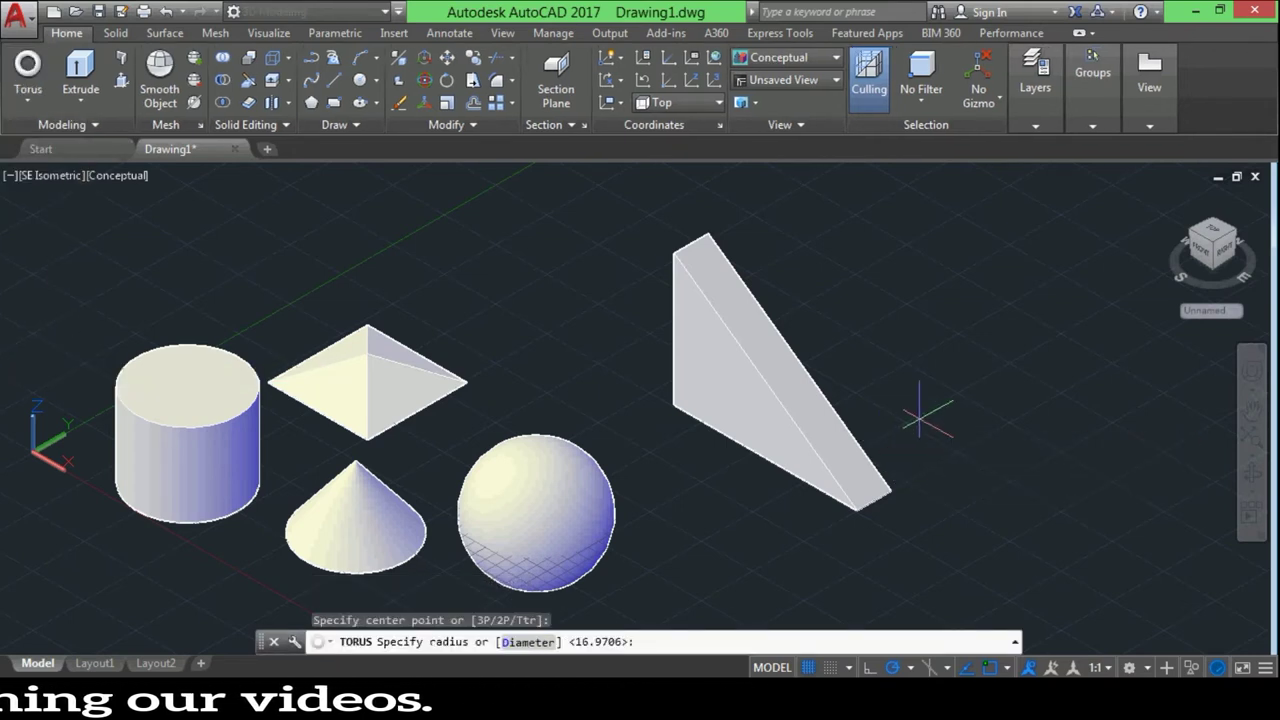
{"action": "left_click", "coordinate": [957, 497]}
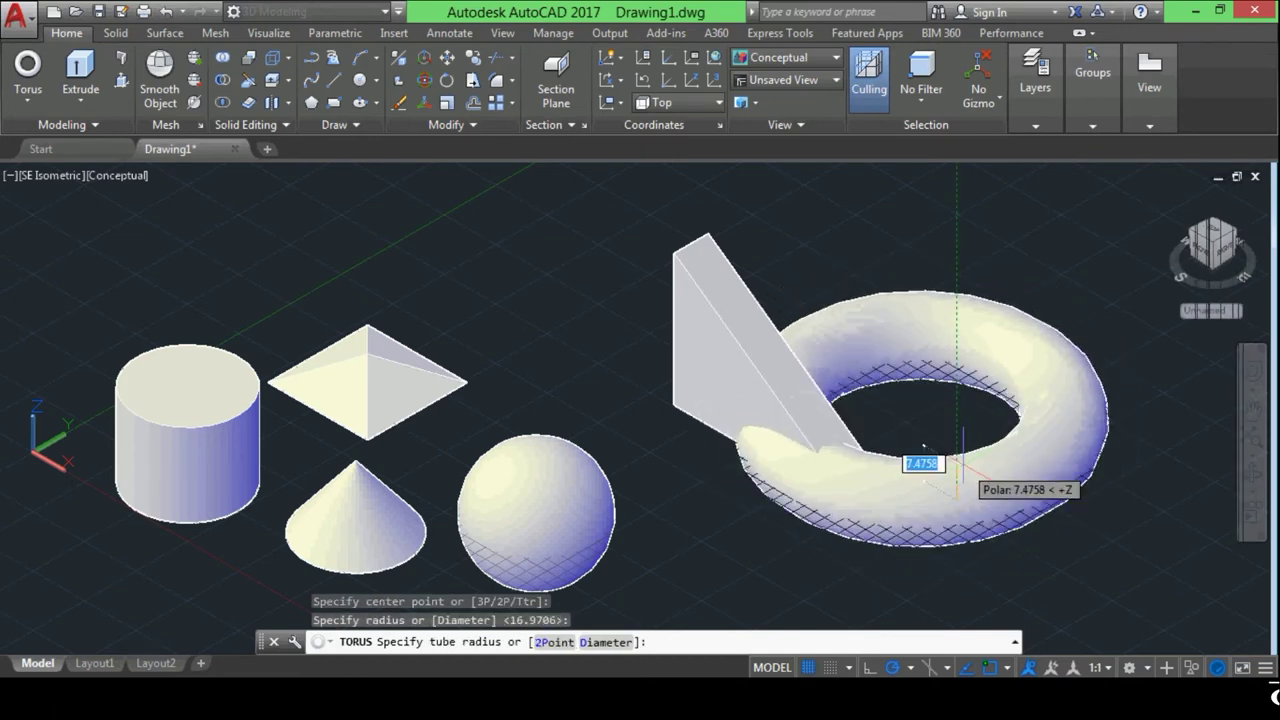
{"action": "left_click", "coordinate": [957, 468]}
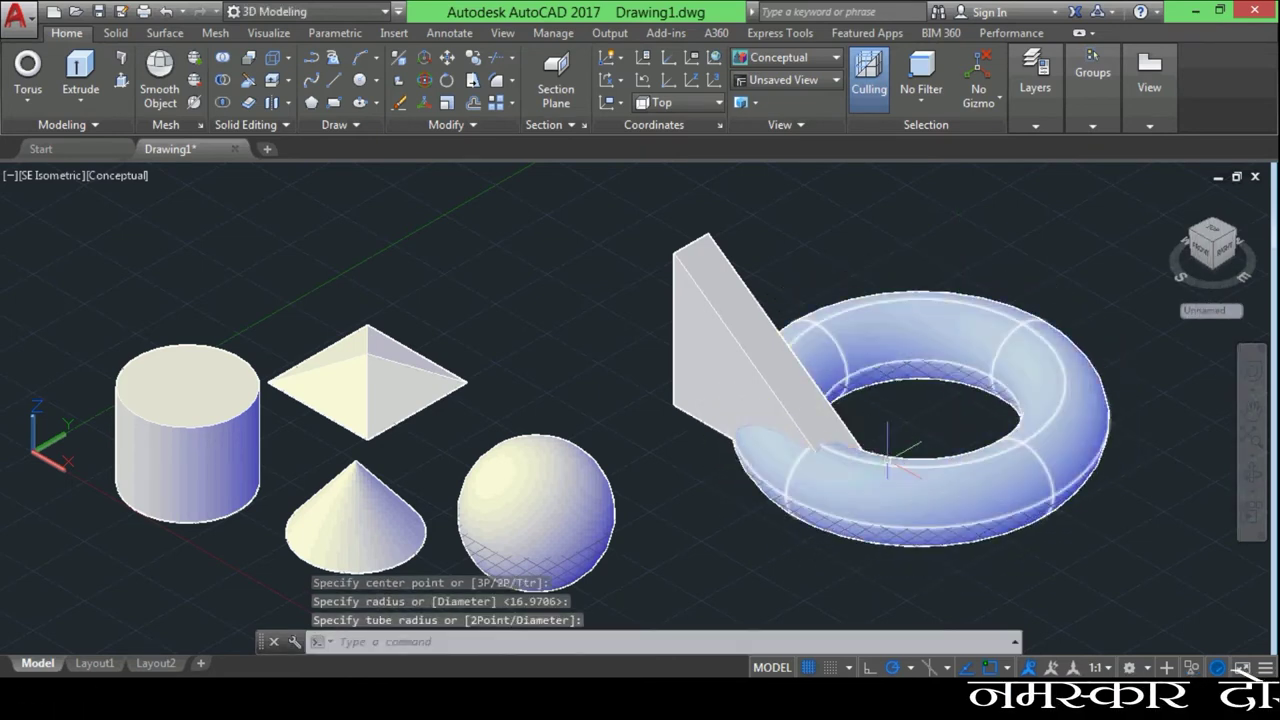
{"action": "key", "text": "Escape"}
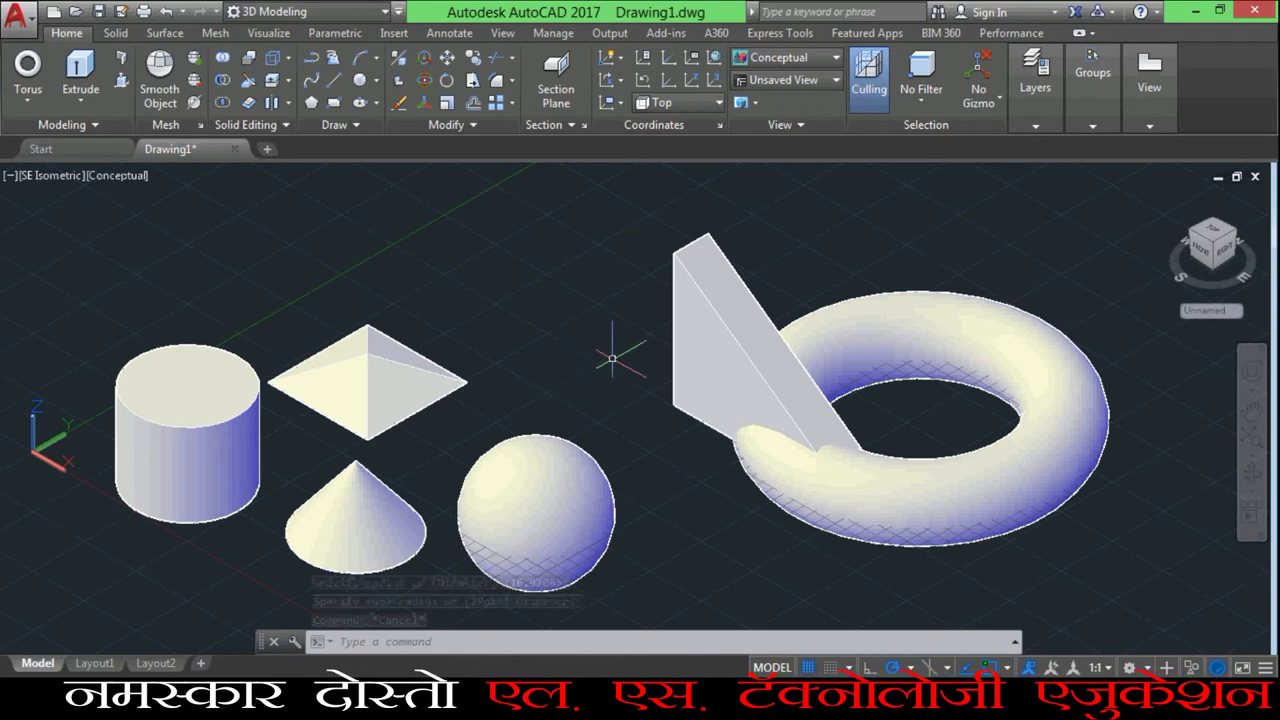
{"action": "scroll", "coordinate": [612, 358], "scroll_direction": "down", "scroll_amount": 2}
{"action": "scroll", "coordinate": [760, 412], "scroll_direction": "up", "scroll_amount": 1}
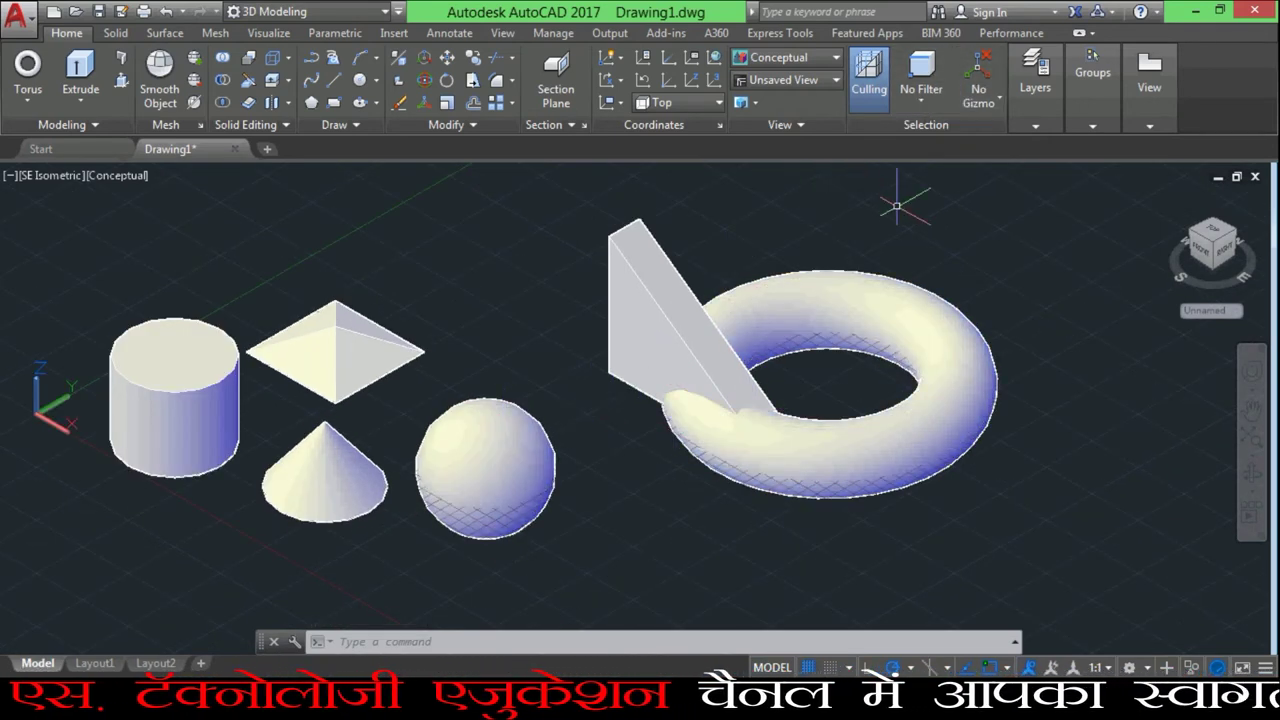
{"action": "key", "text": "Escape"}
{"action": "key", "text": "Escape"}
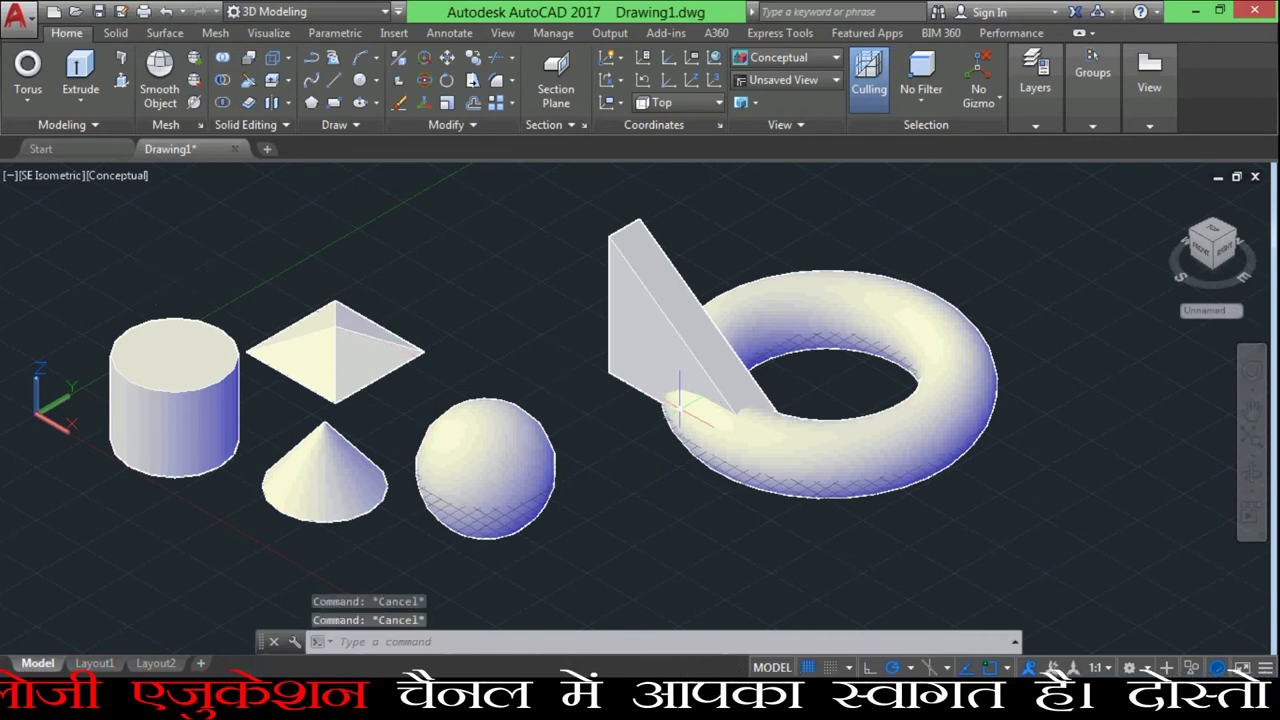
Use the Move Gizmo to drag the sphere into the central opening of the torus
{"action": "left_click", "coordinate": [492, 459]}
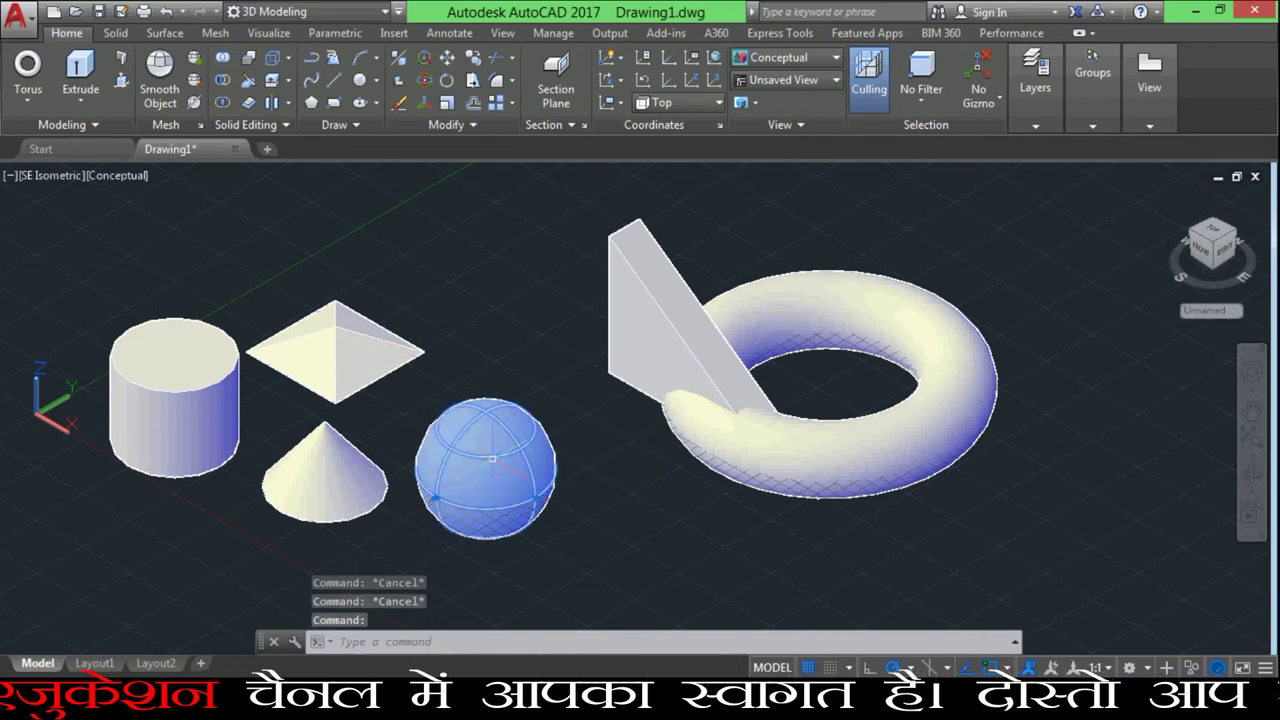
{"action": "left_click", "coordinate": [977, 106]}
{"action": "left_click", "coordinate": [1002, 140]}
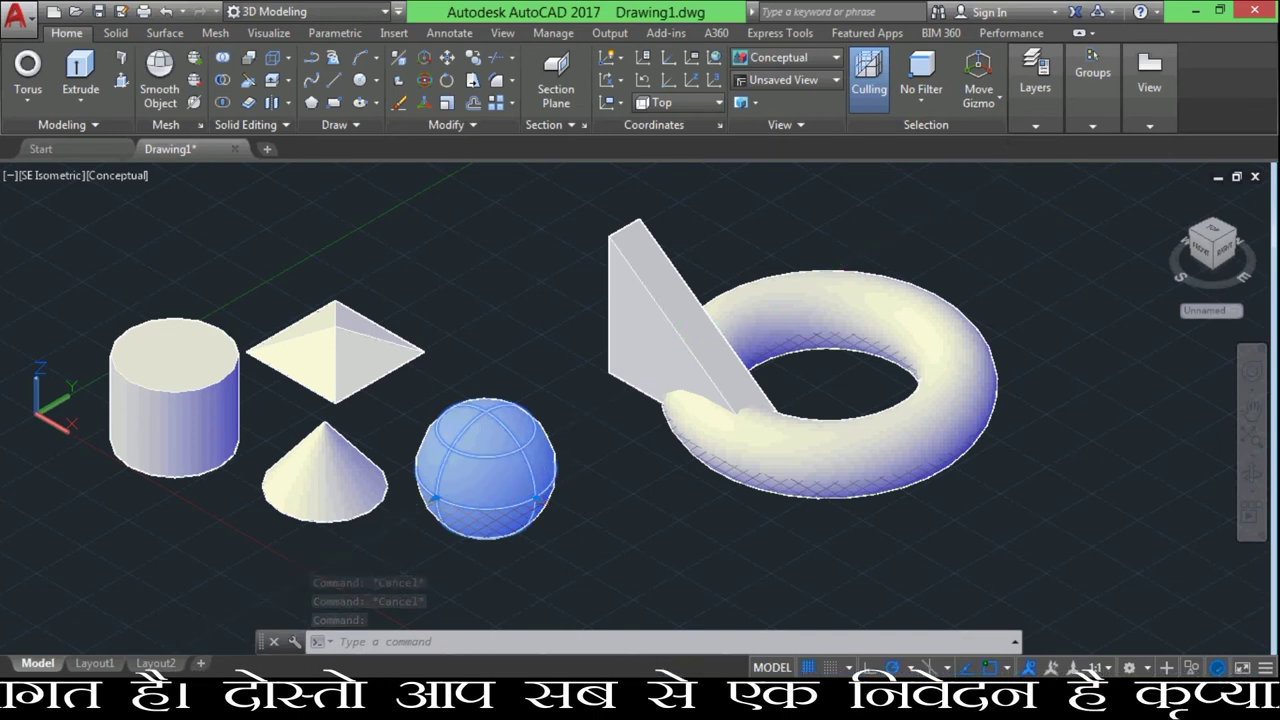
{"action": "left_click", "coordinate": [530, 453]}
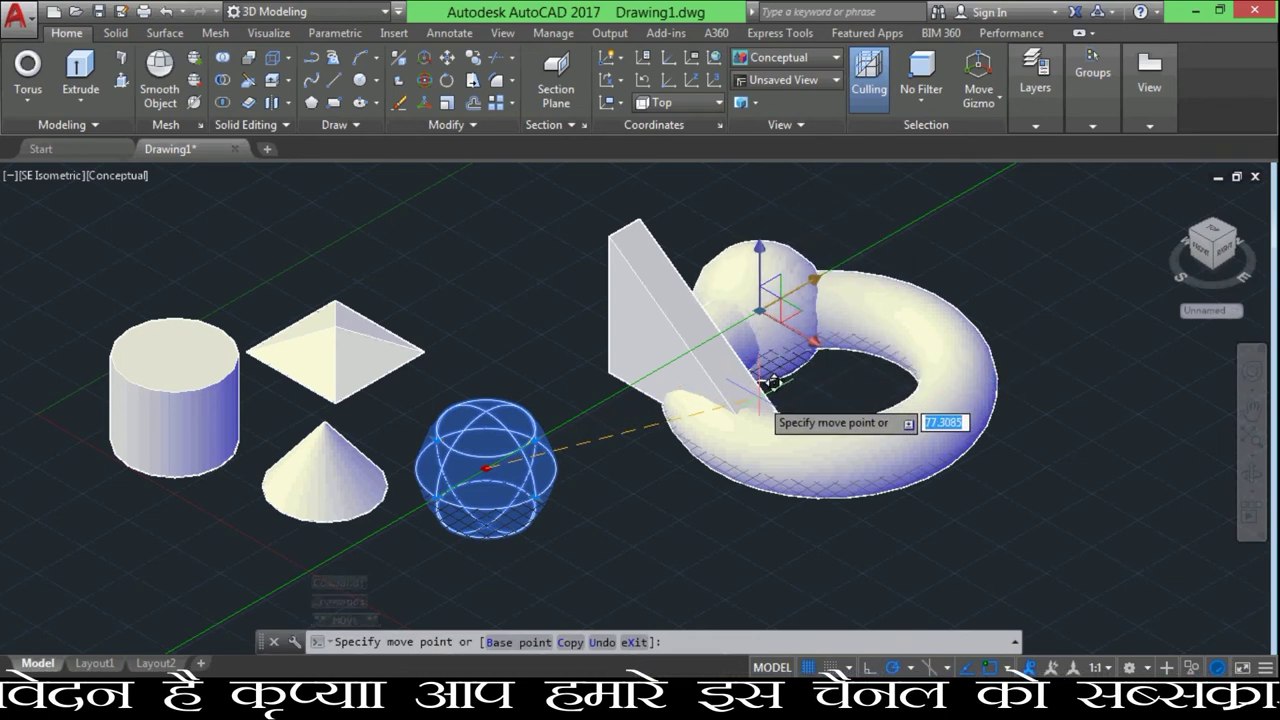
{"action": "left_click", "coordinate": [757, 320]}
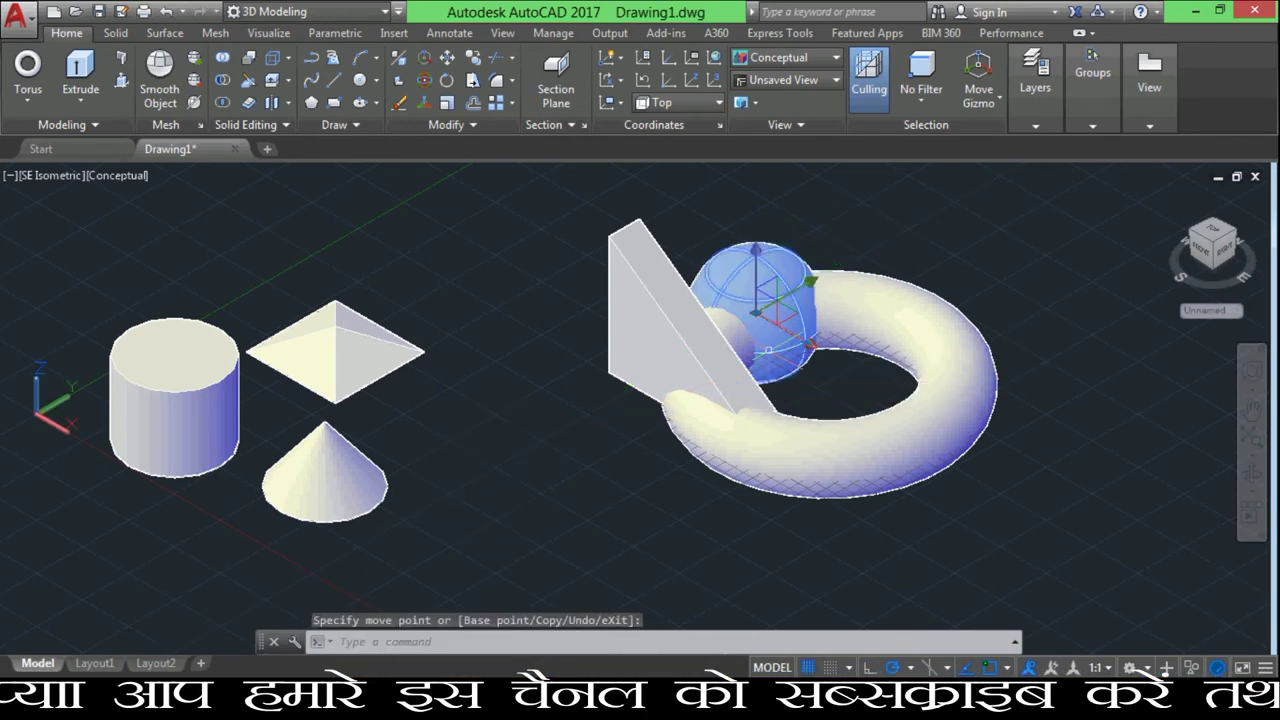
{"action": "left_click", "coordinate": [790, 318]}
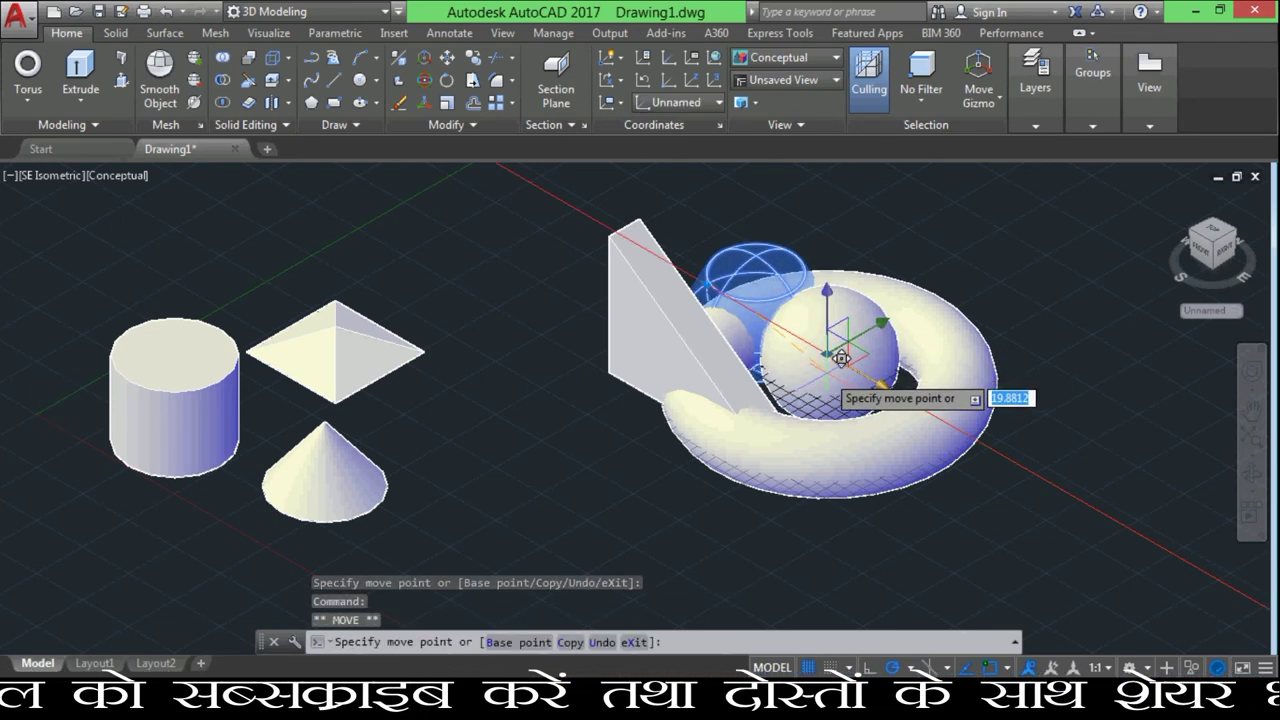
{"action": "left_click", "coordinate": [826, 352]}
{"action": "left_click", "coordinate": [836, 234]}
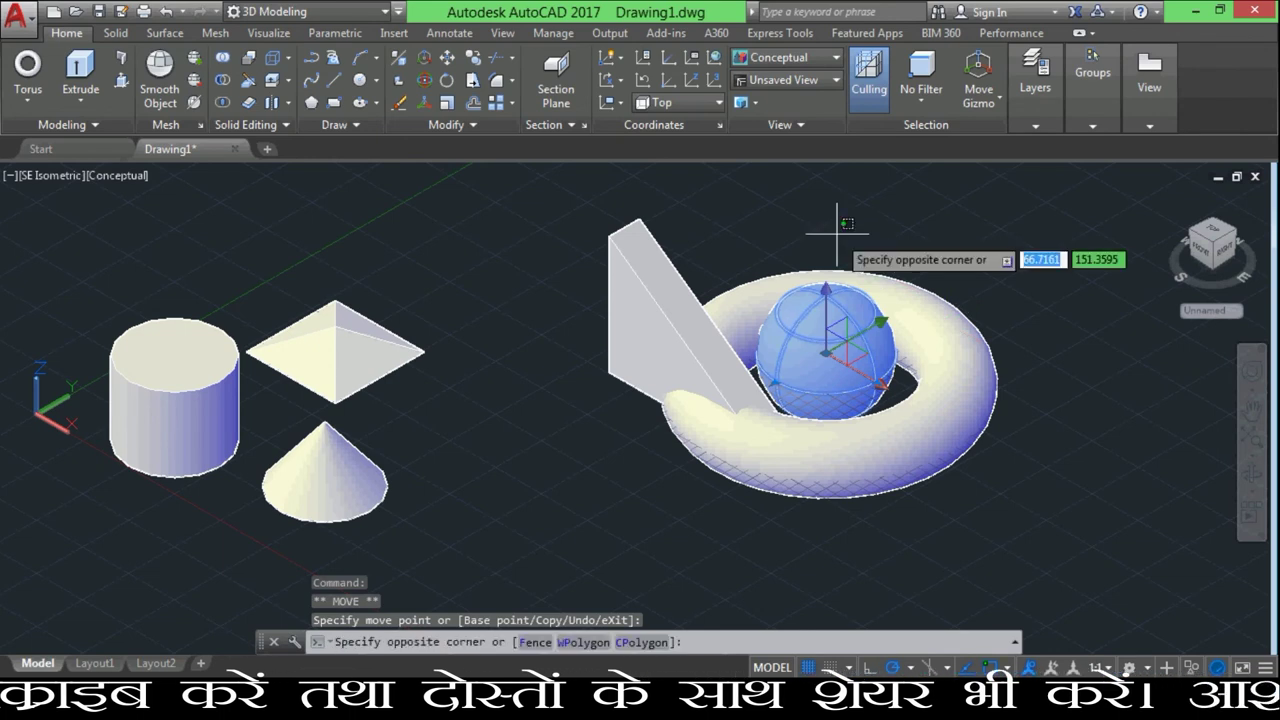
{"action": "key", "text": "Escape"}
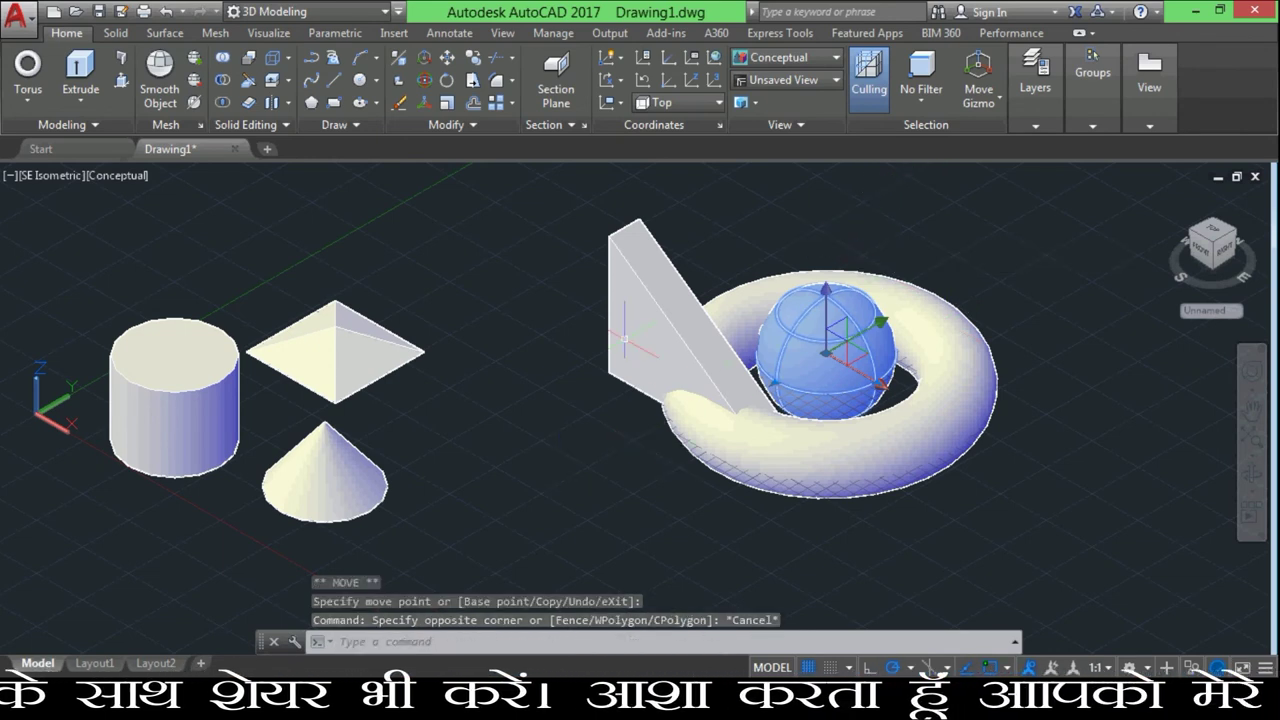
Use the Move Gizmo to drag the wedge left, clear of the torus, toward the pyramid
{"action": "left_click", "coordinate": [645, 303]}
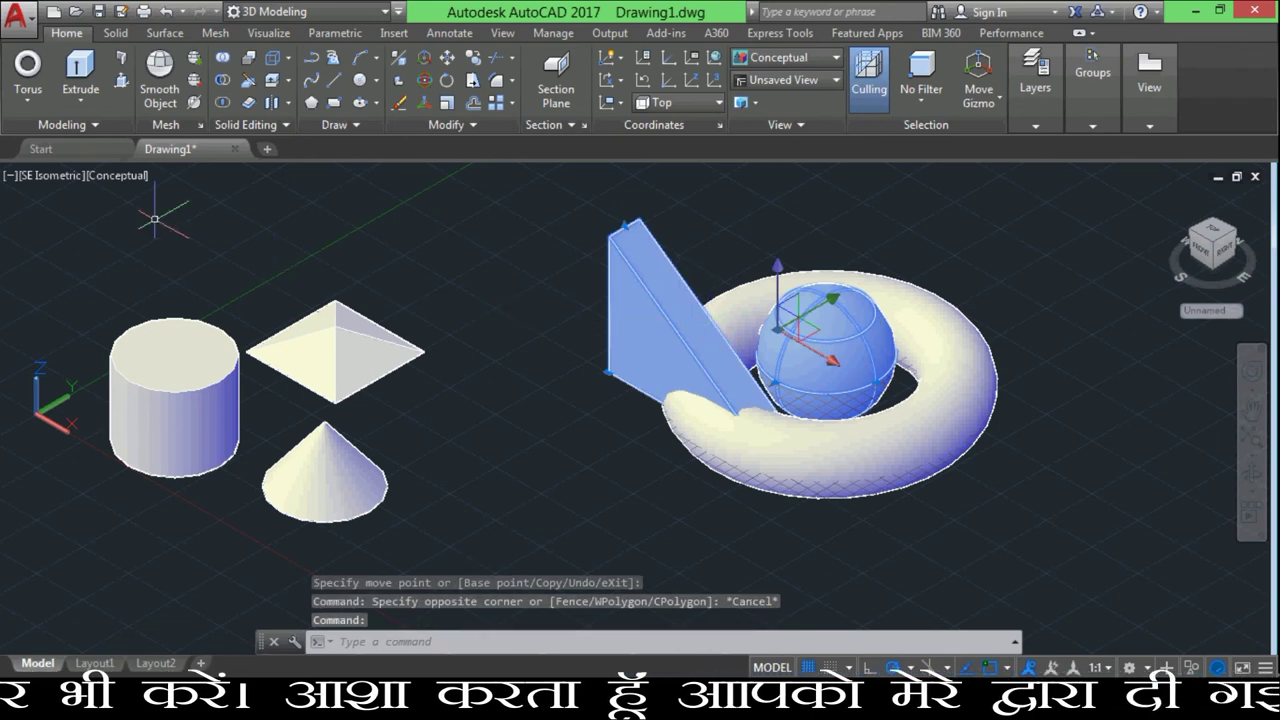
{"action": "key", "text": "Escape"}
{"action": "key", "text": "Escape"}
{"action": "left_click", "coordinate": [664, 278]}
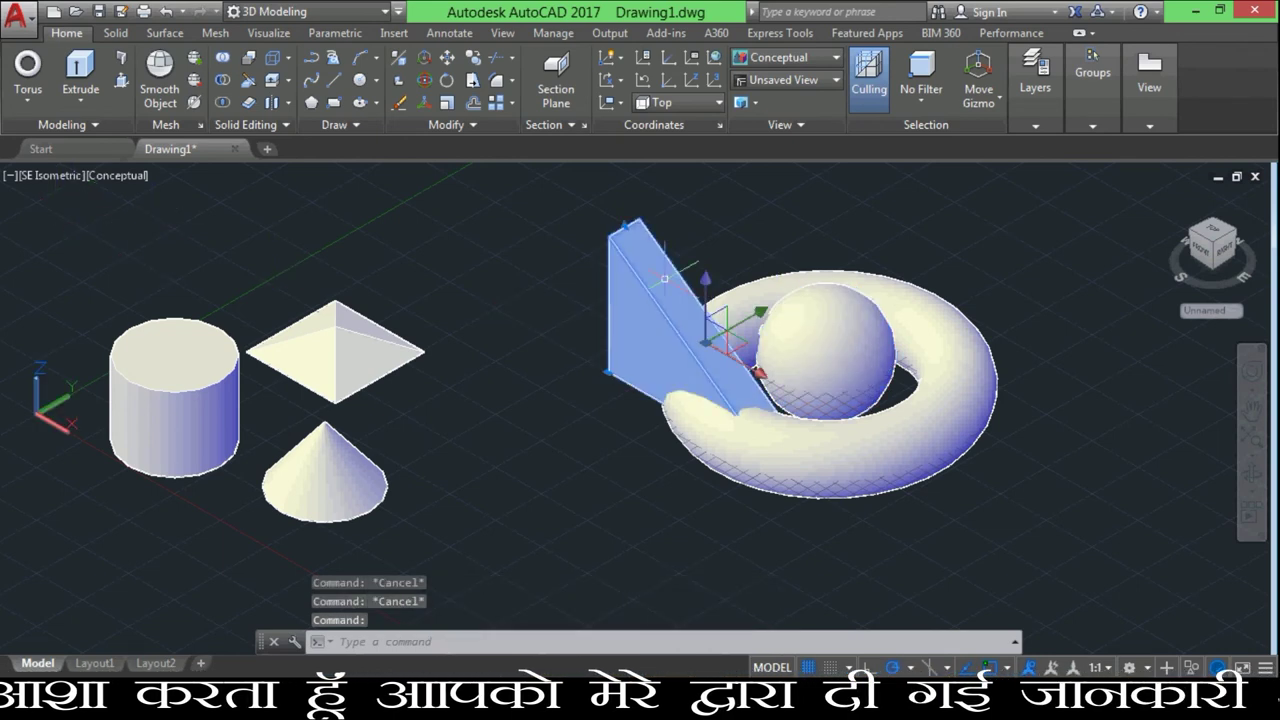
{"action": "left_click", "coordinate": [743, 331]}
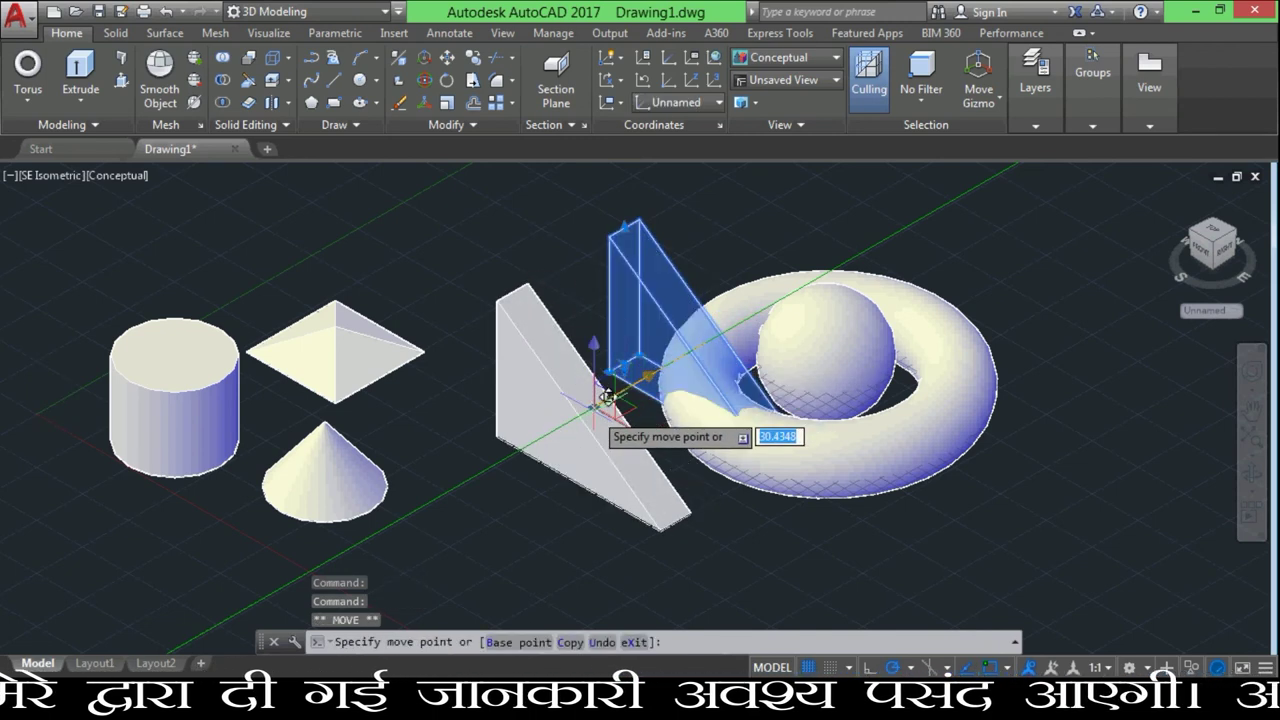
{"action": "key", "text": "Escape"}
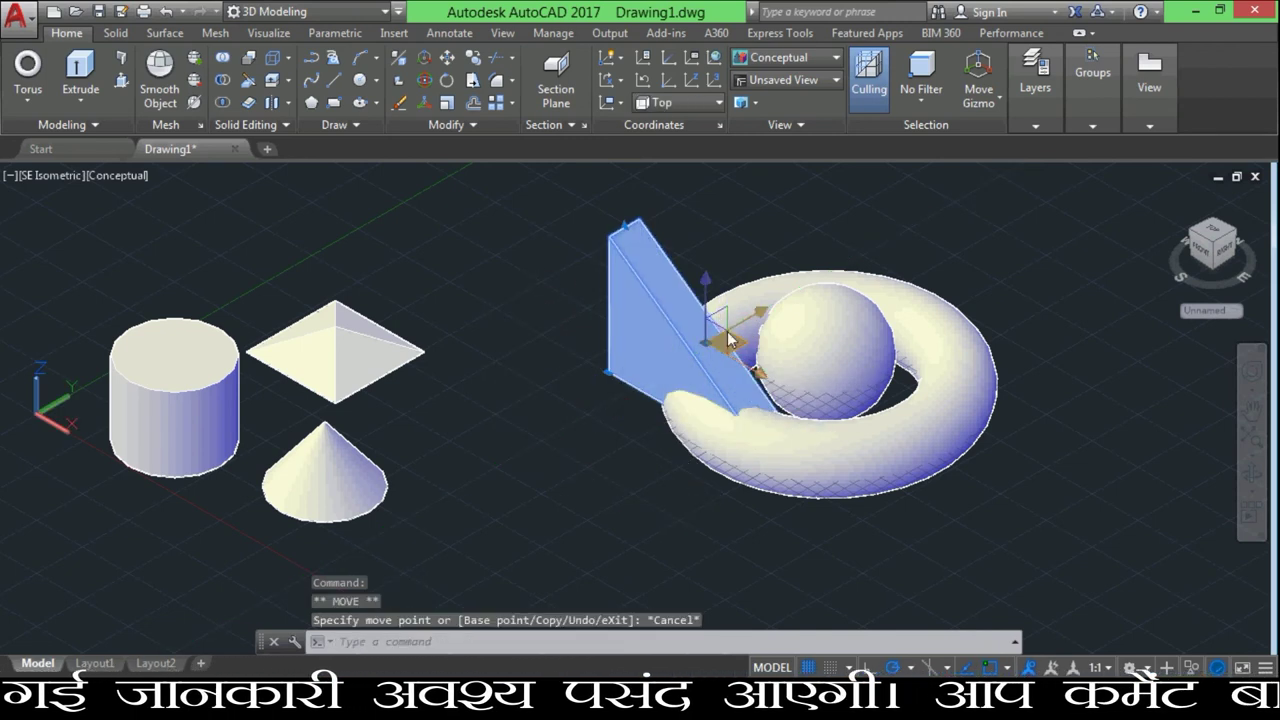
{"action": "left_click", "coordinate": [730, 340]}
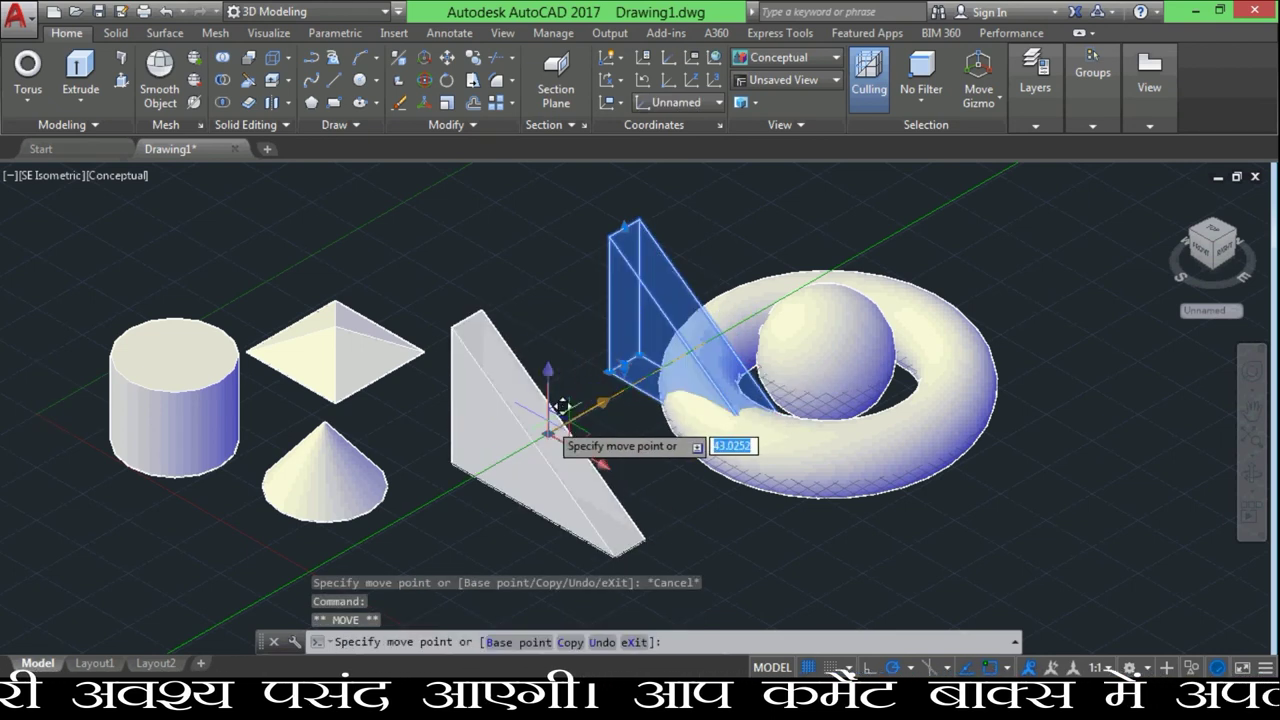
{"action": "left_click", "coordinate": [561, 405]}
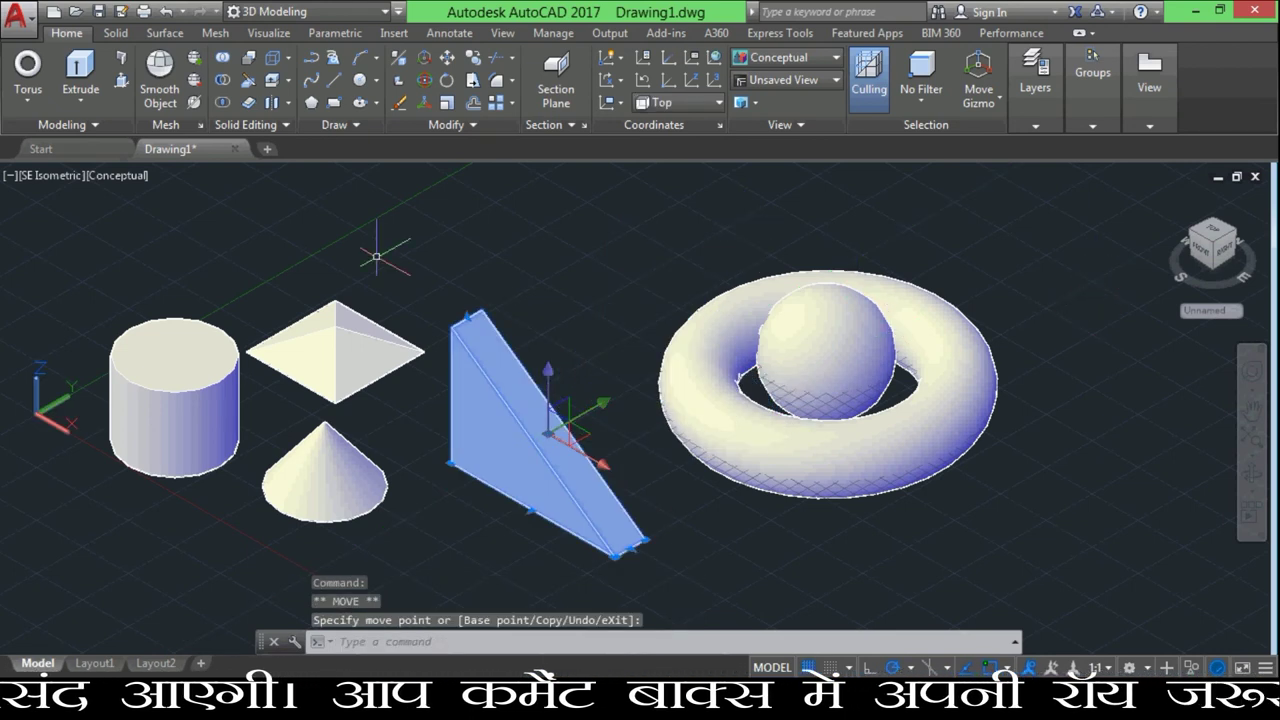